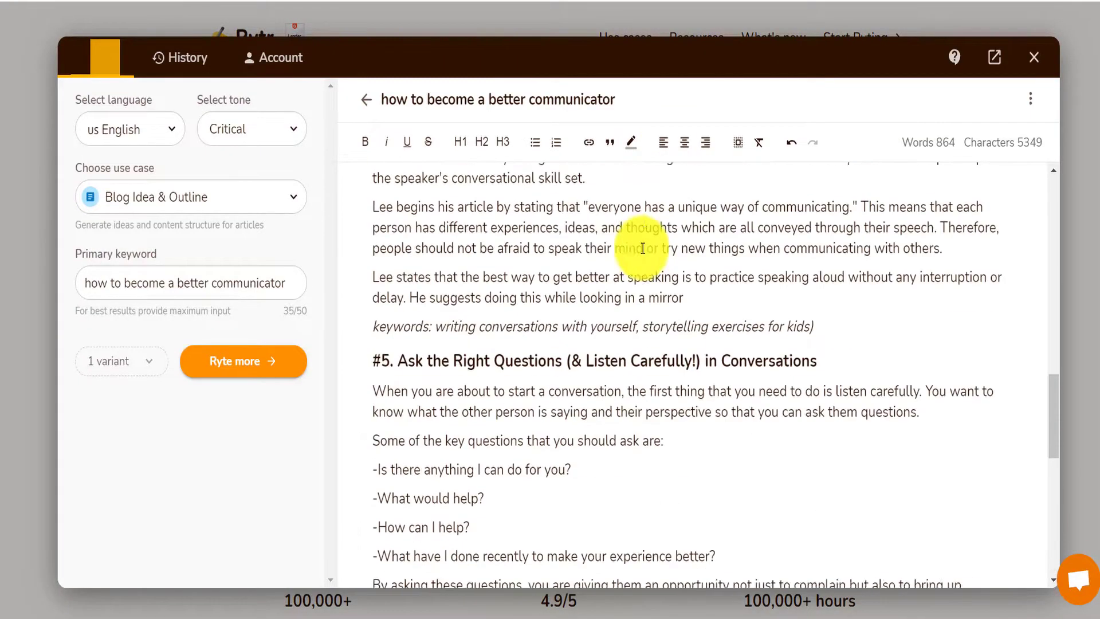
Scroll through the Rytr draft and the WordPress post from its title down to sections #5 and #6.
scroll(636, 240, "up", 15)
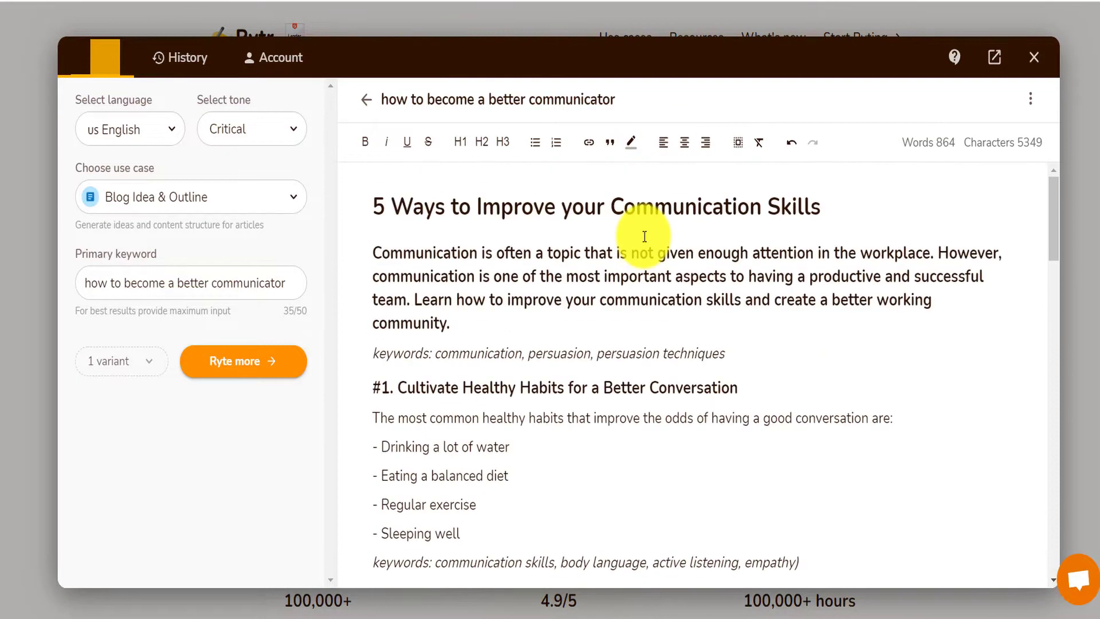
left_click_drag(386, 207, 744, 369)
scroll(758, 355, "down", 15)
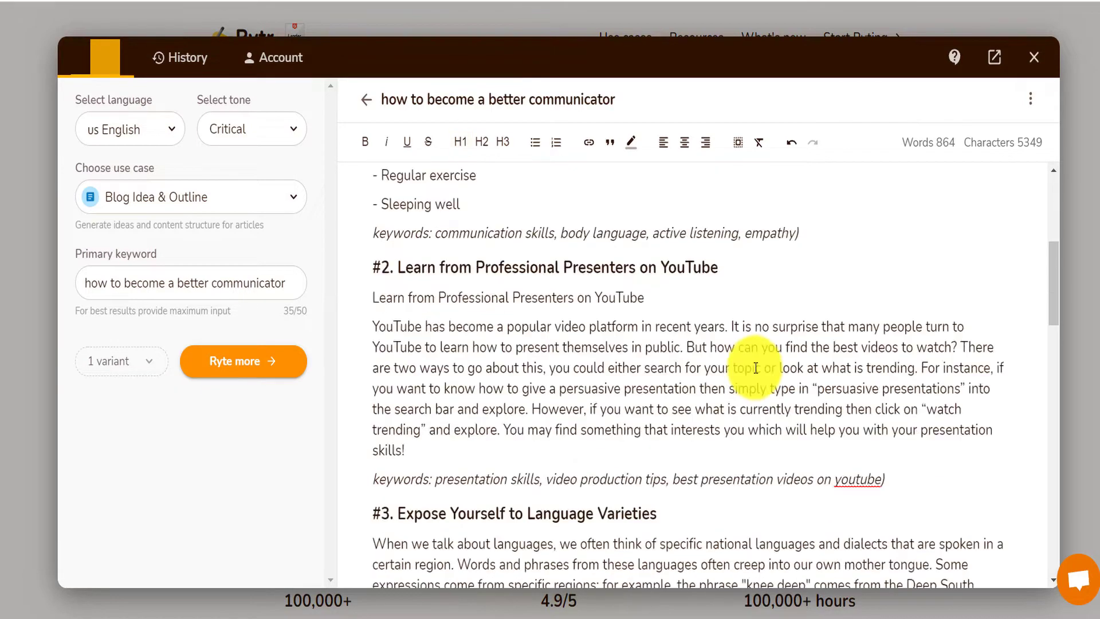
scroll(758, 365, "down", 10)
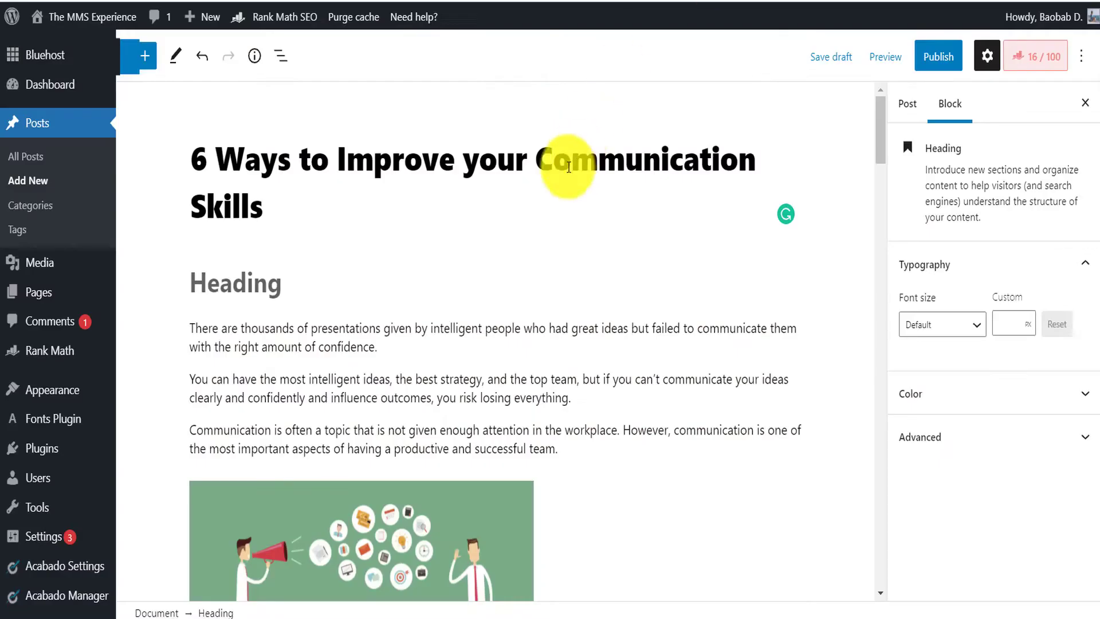
scroll(553, 283, "down", 10)
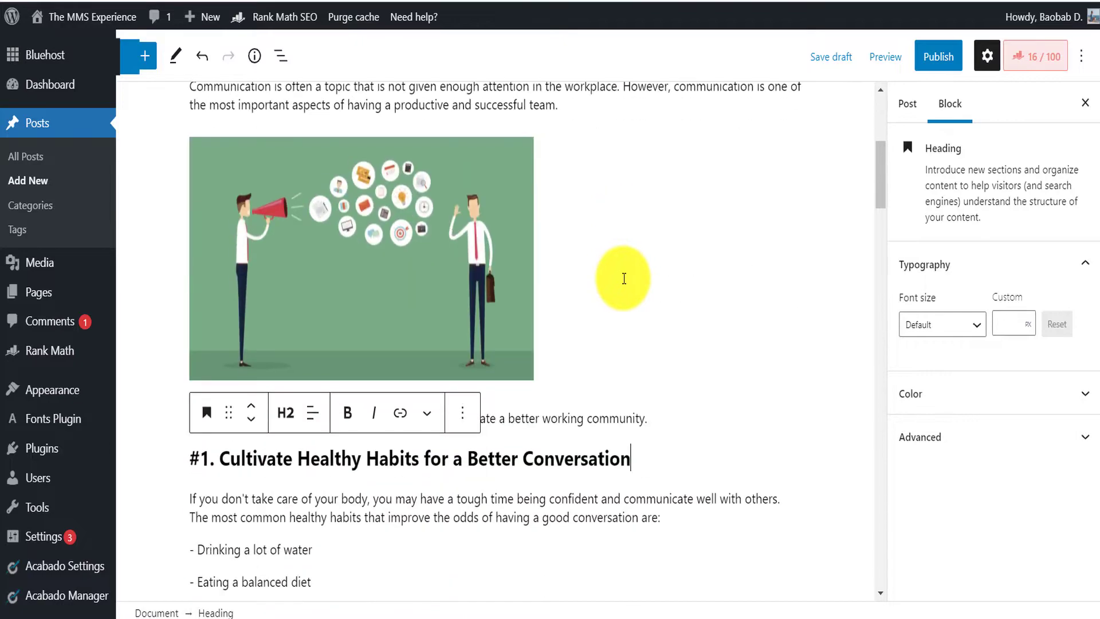
scroll(625, 283, "down", 18)
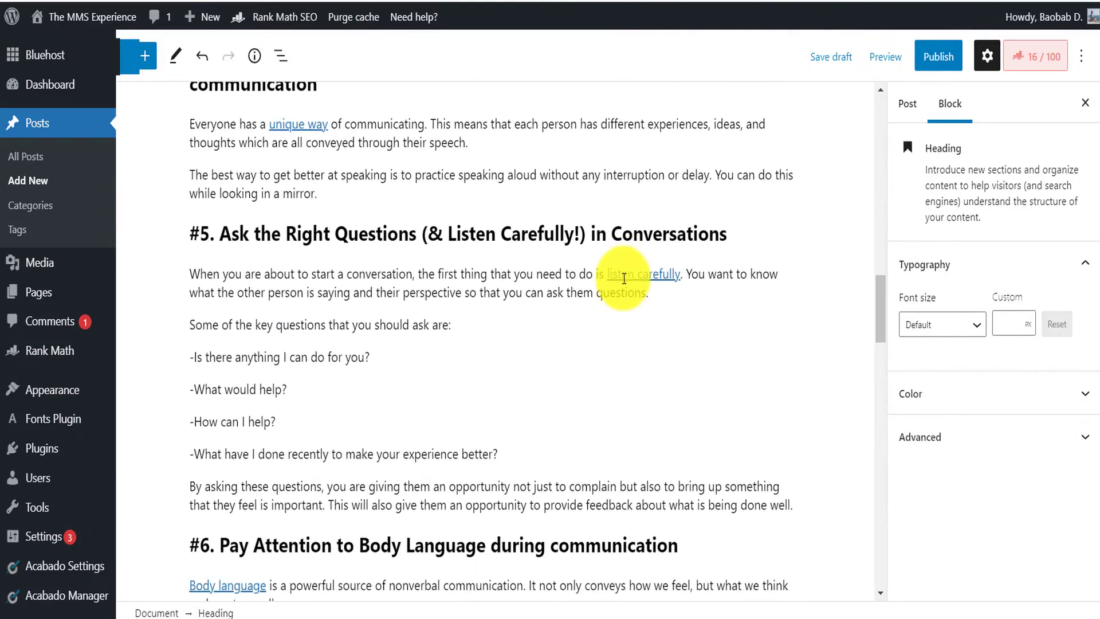
scroll(624, 278, "down", 5)
scroll(624, 277, "up", 15)
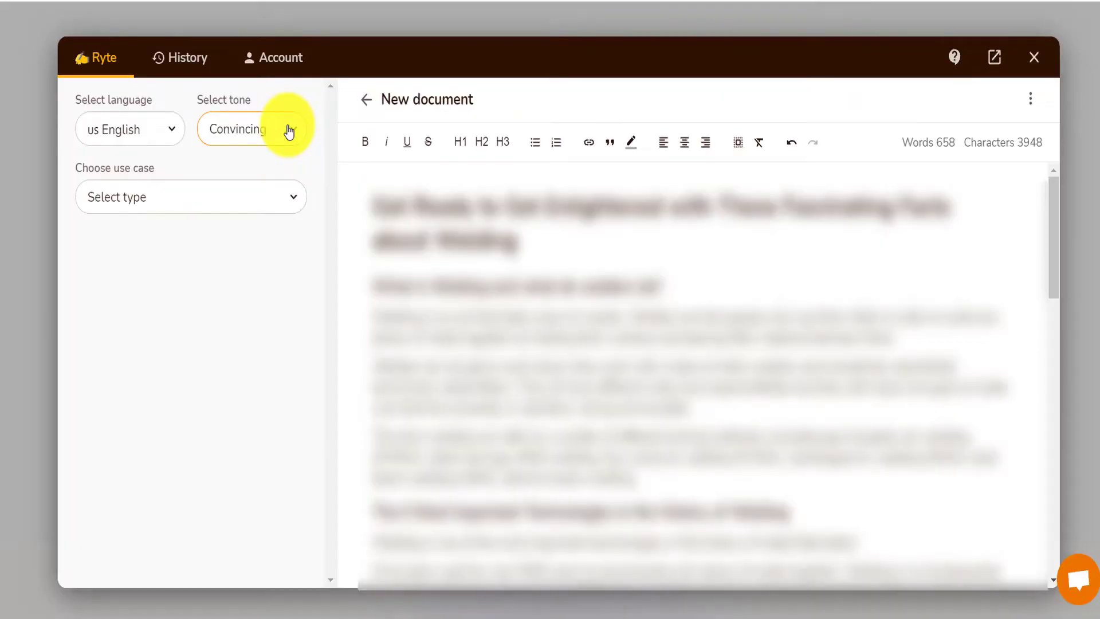
Scroll through Rytr's Select tone list of writing tones toward Passionate.
left_click(288, 130)
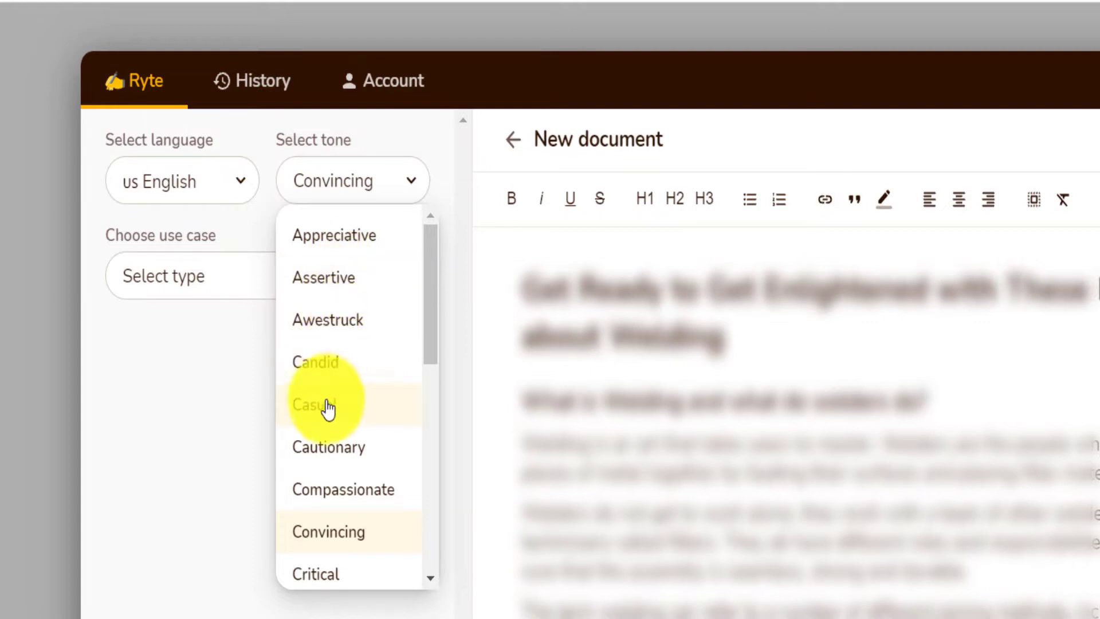
scroll(328, 423, "down", 6)
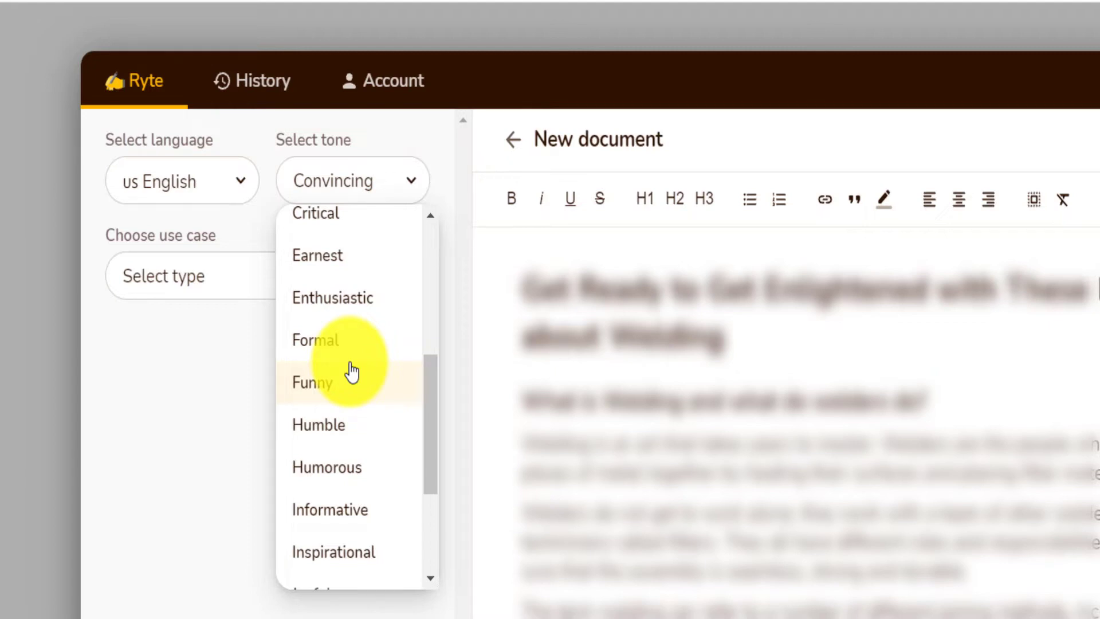
scroll(352, 372, "down", 5)
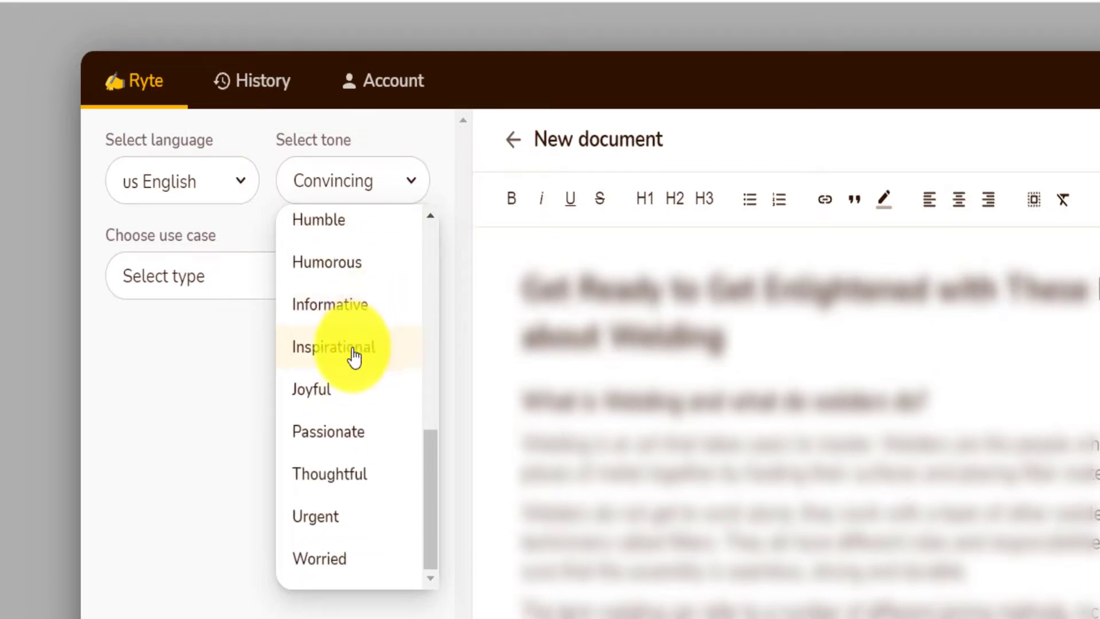
left_click(326, 438)
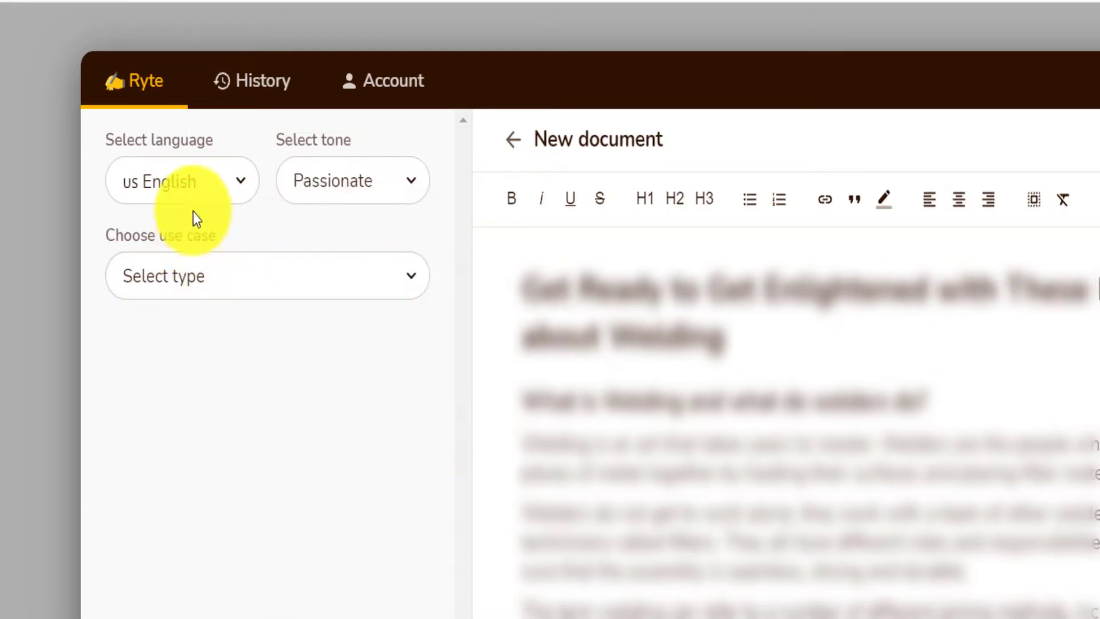
left_click(214, 184)
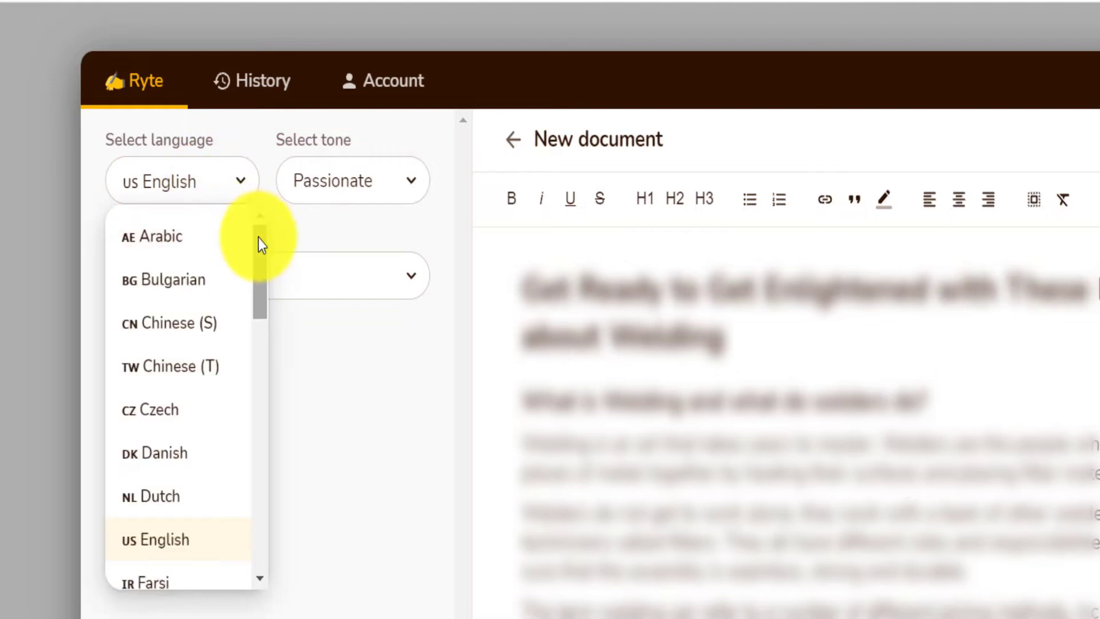
mouse_move(260, 240)
left_mouse_down()
mouse_move(260, 253)
mouse_move(259, 229)
left_mouse_up()
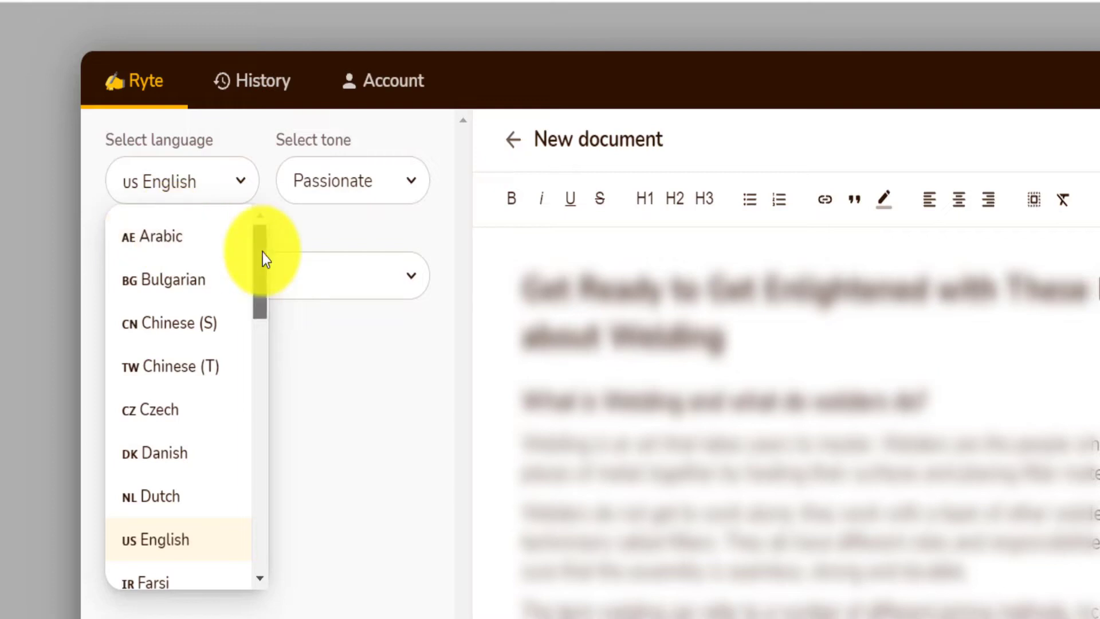
left_click_drag(262, 245, 263, 248)
scroll(246, 462, "down", 15)
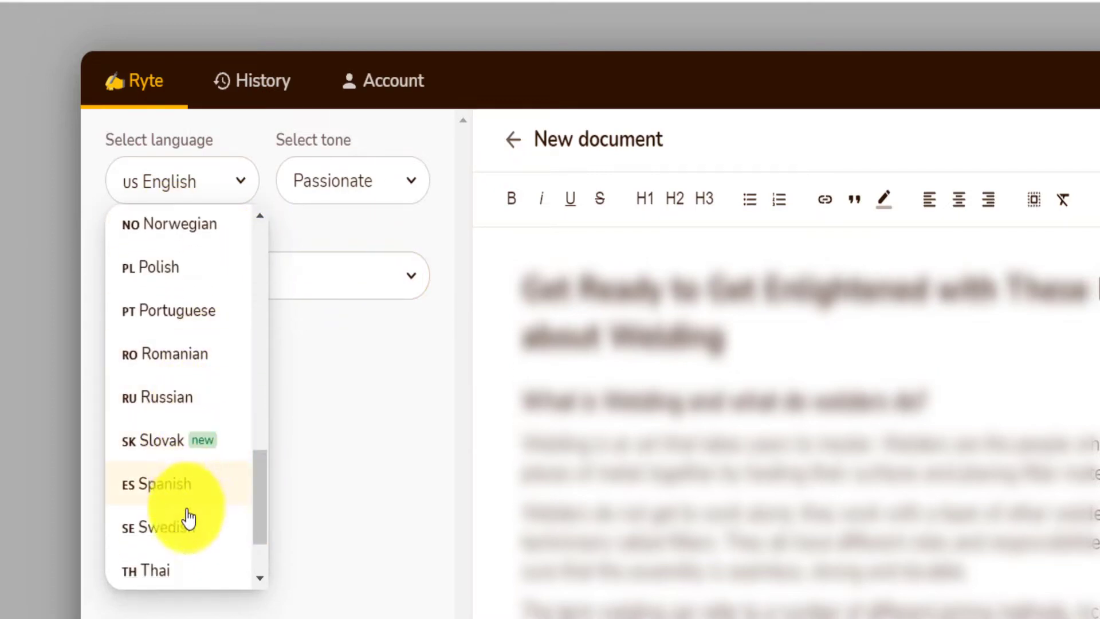
left_click_drag(252, 476, 265, 220)
left_click(288, 280)
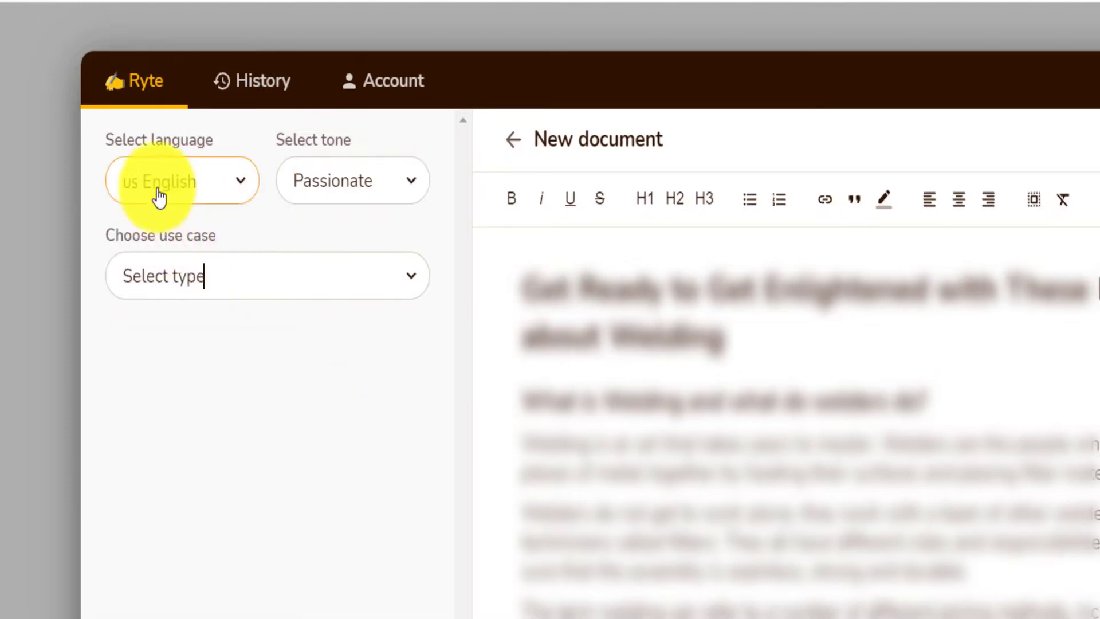
Browse the full Choose use case list down to Video Idea, then go to Rytr's homepage.
left_click(366, 284)
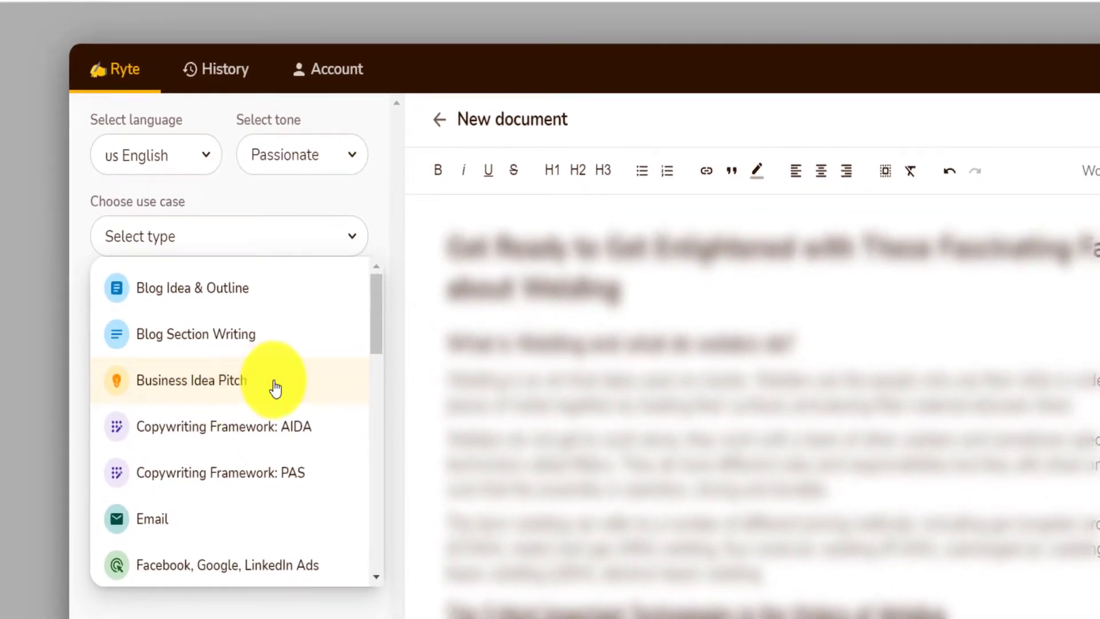
scroll(275, 384, "down", 3)
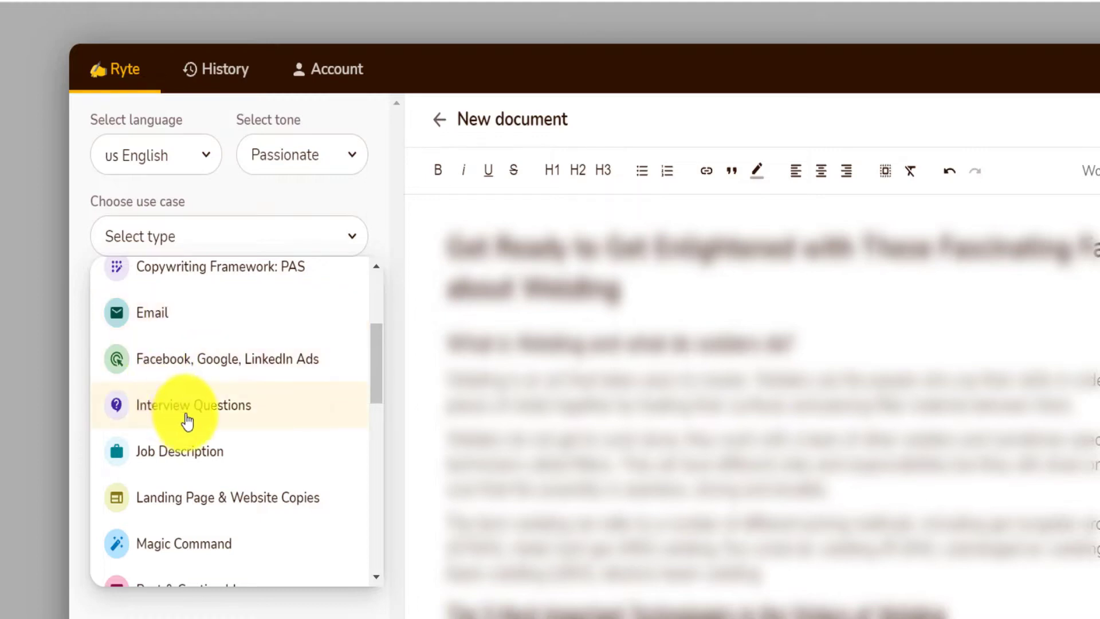
scroll(362, 375, "down", 2)
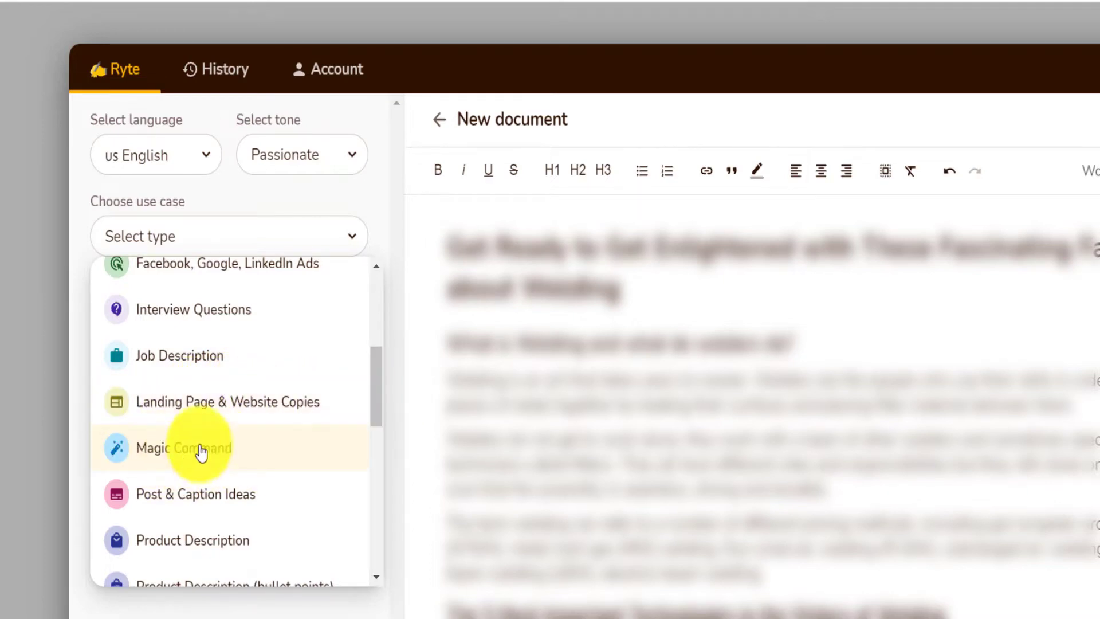
left_click_drag(376, 369, 363, 437)
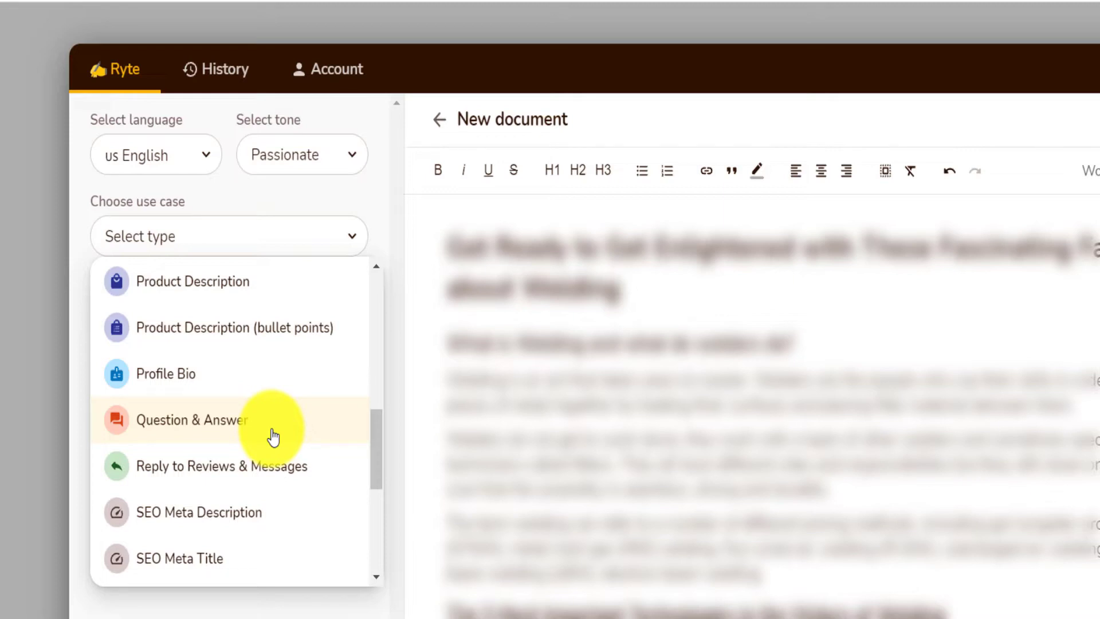
scroll(273, 436, "down", 2)
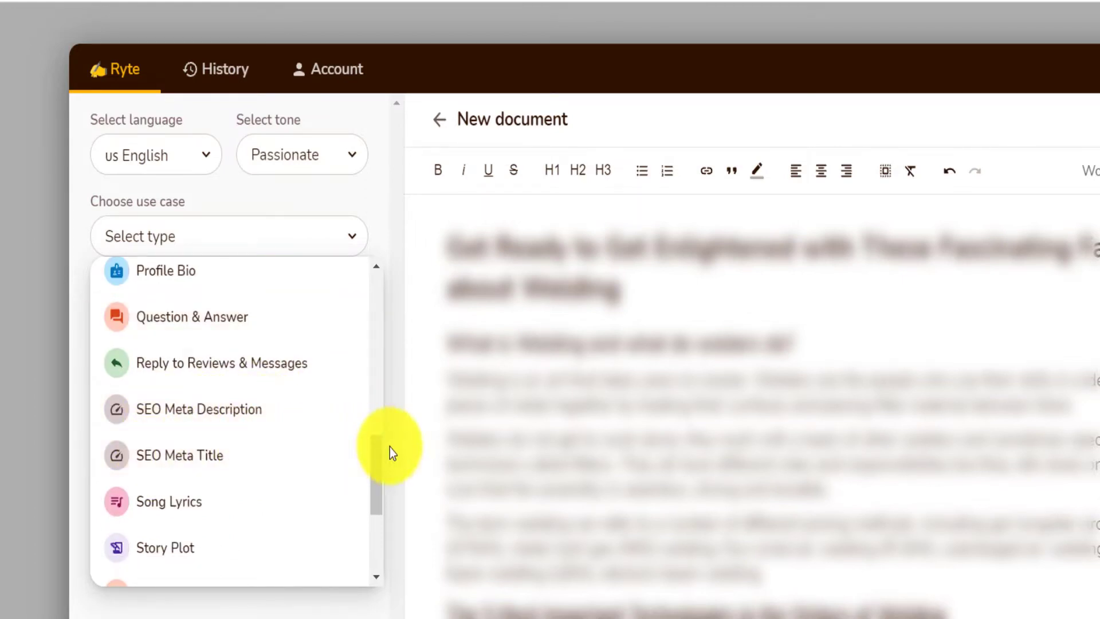
left_click_drag(376, 472, 373, 521)
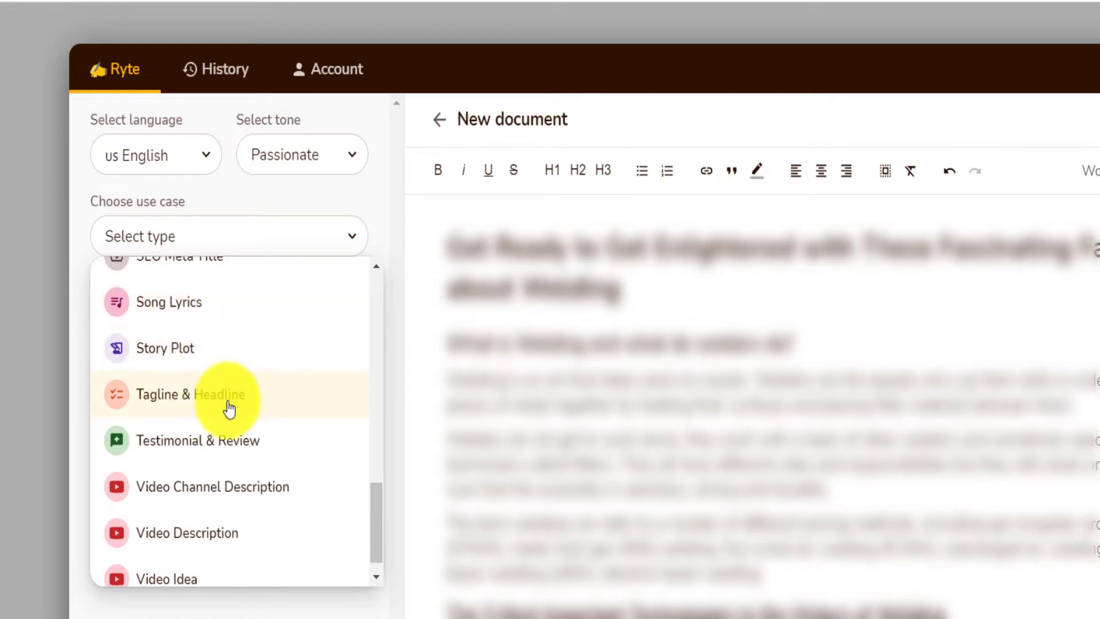
left_click_drag(376, 513, 375, 520)
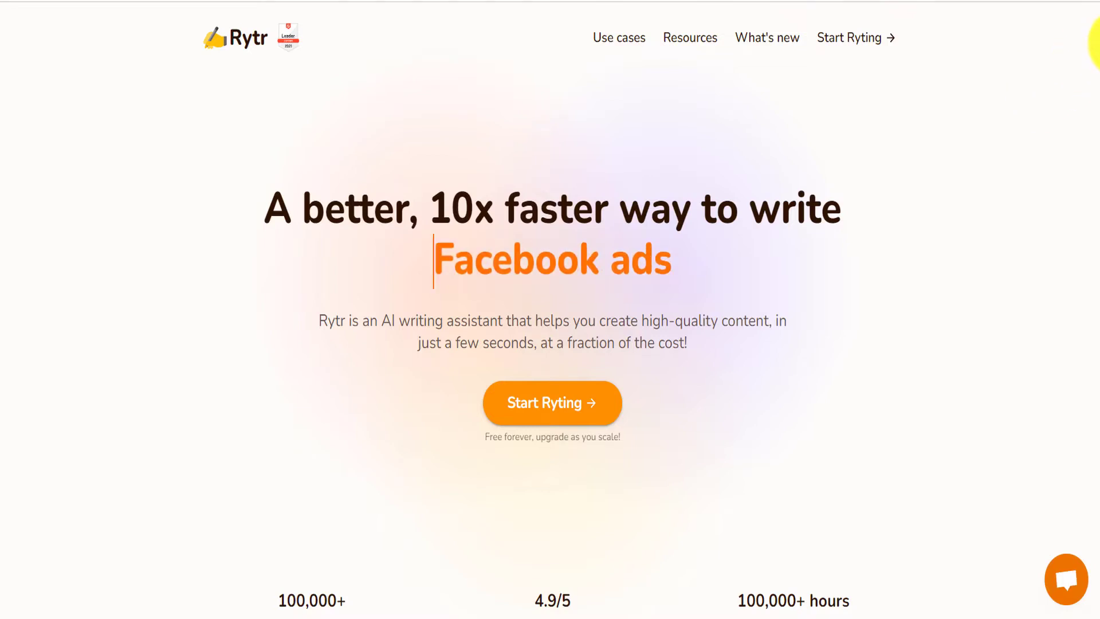
Scroll the homepage past stats and testimonials to the 30+ use cases, languages and tones features.
scroll(1094, 46, "down", 8)
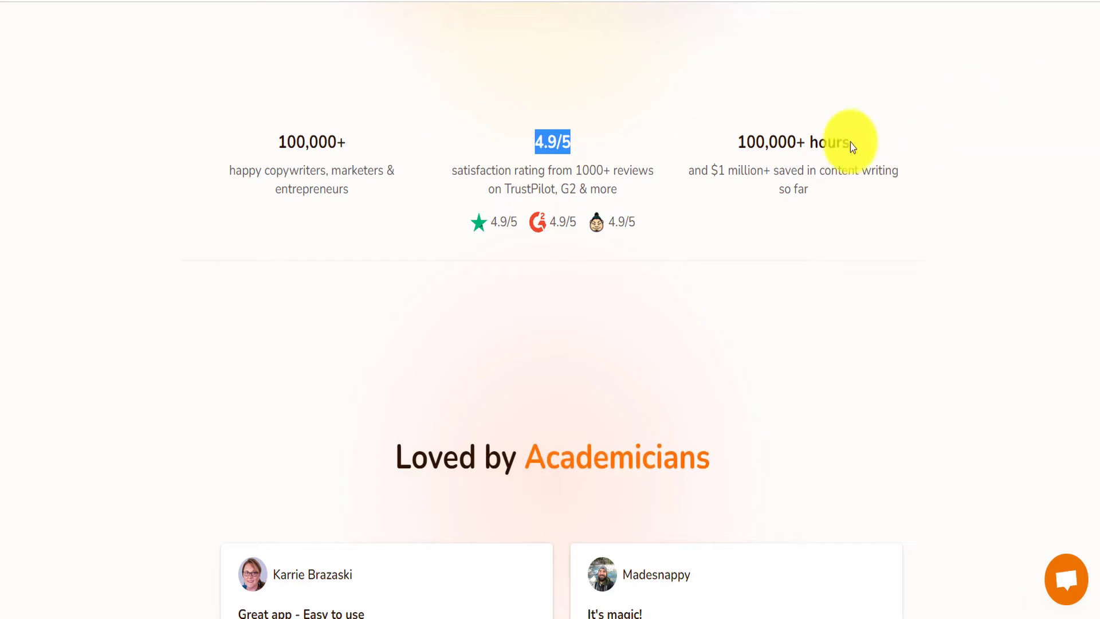
left_click_drag(852, 146, 730, 141)
scroll(1094, 103, "down", 6)
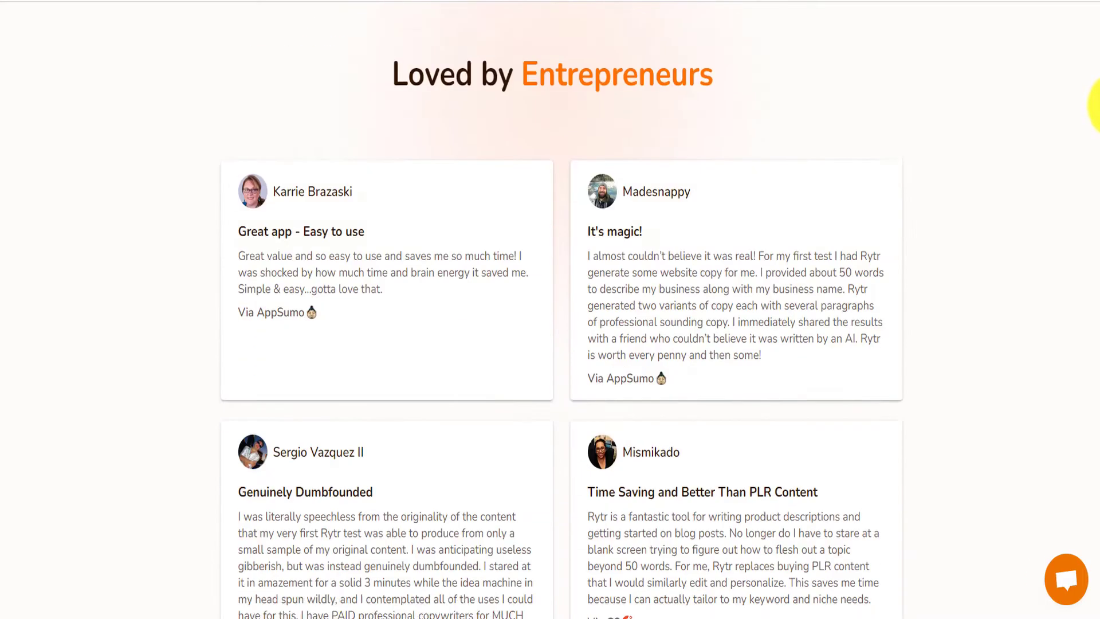
left_click_drag(1094, 104, 1095, 252)
left_click(349, 273)
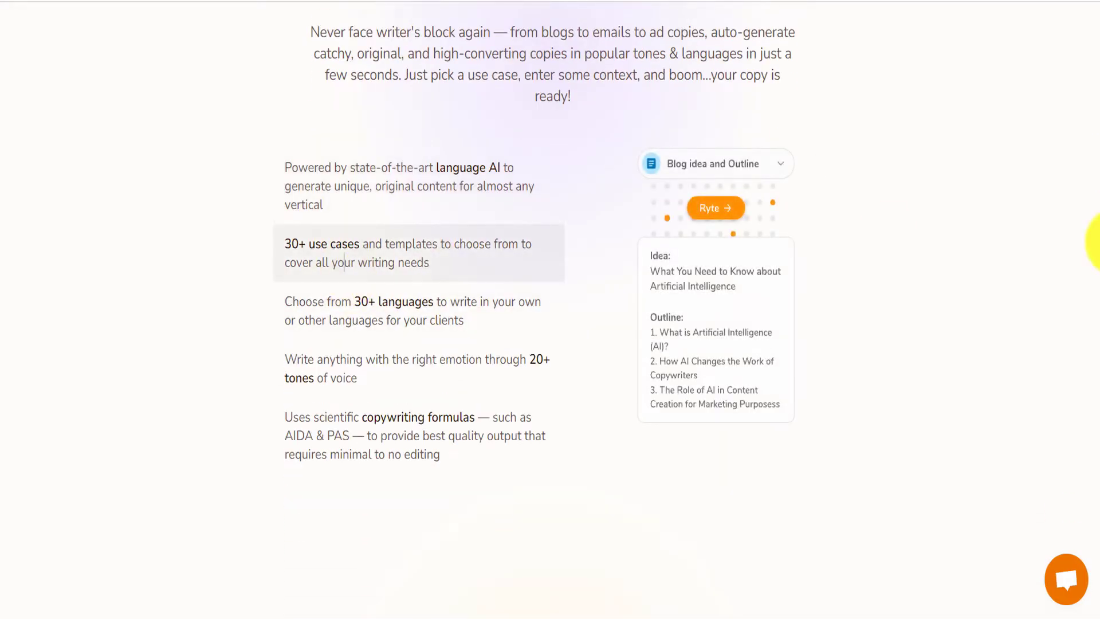
left_click_drag(1097, 240, 1096, 309)
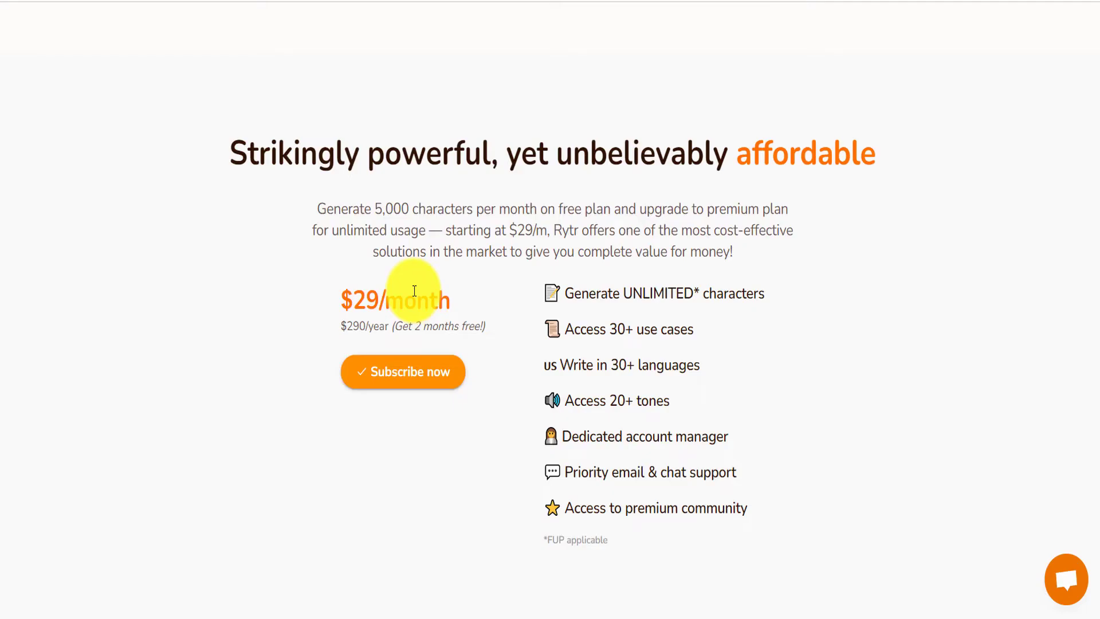
left_click_drag(344, 300, 446, 297)
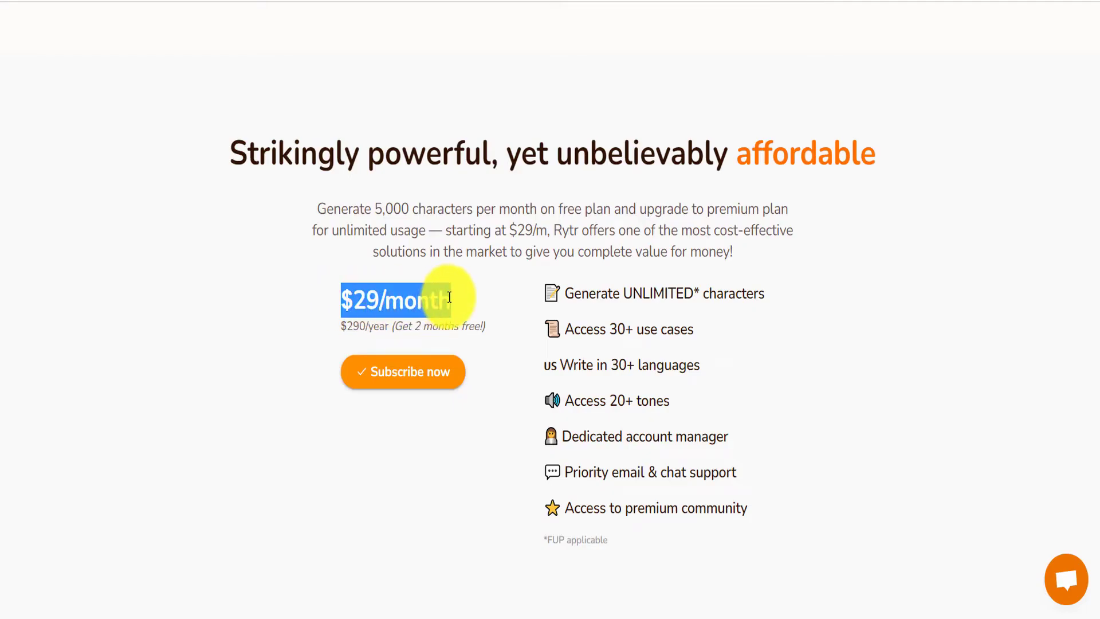
left_click_drag(623, 293, 788, 294)
left_click_drag(610, 329, 723, 379)
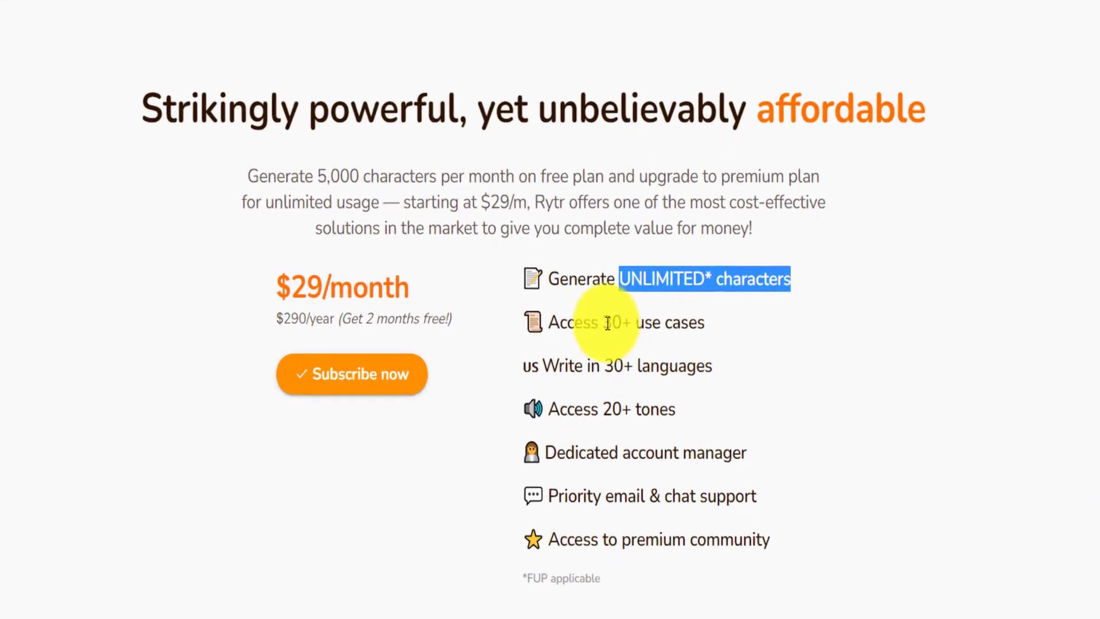
left_click_drag(679, 415, 593, 405)
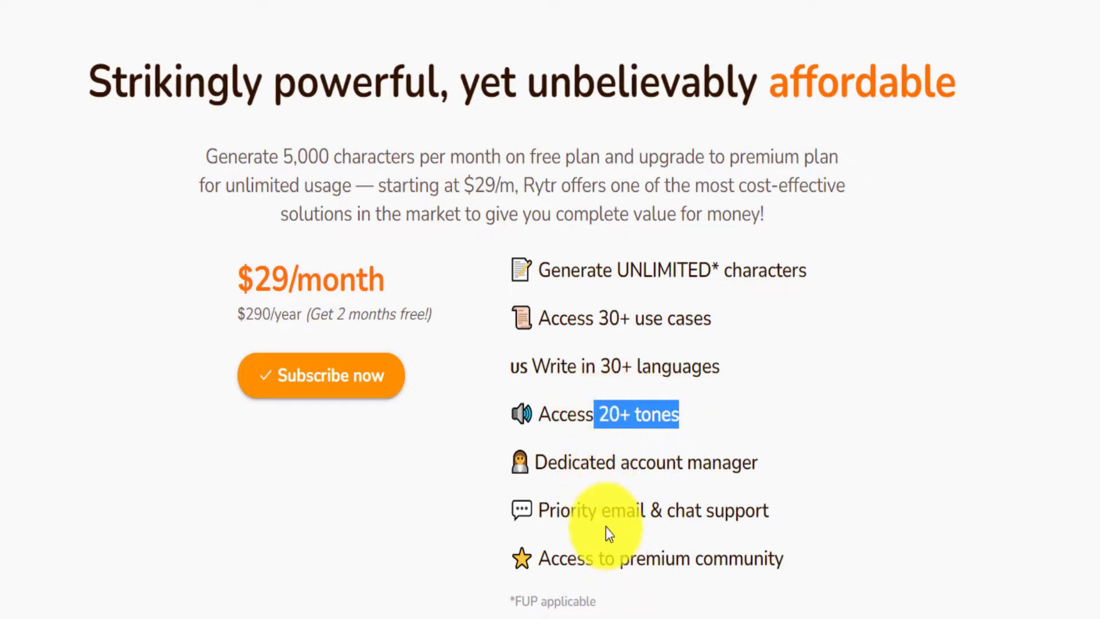
left_click_drag(614, 558, 799, 558)
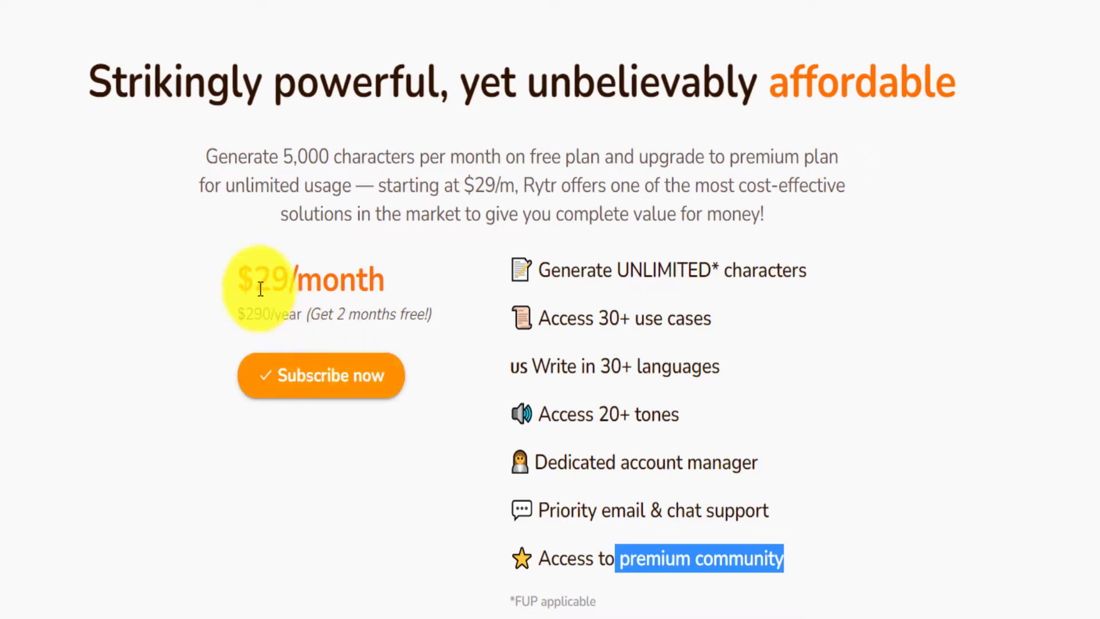
left_click(245, 316)
left_click_drag(244, 316, 429, 314)
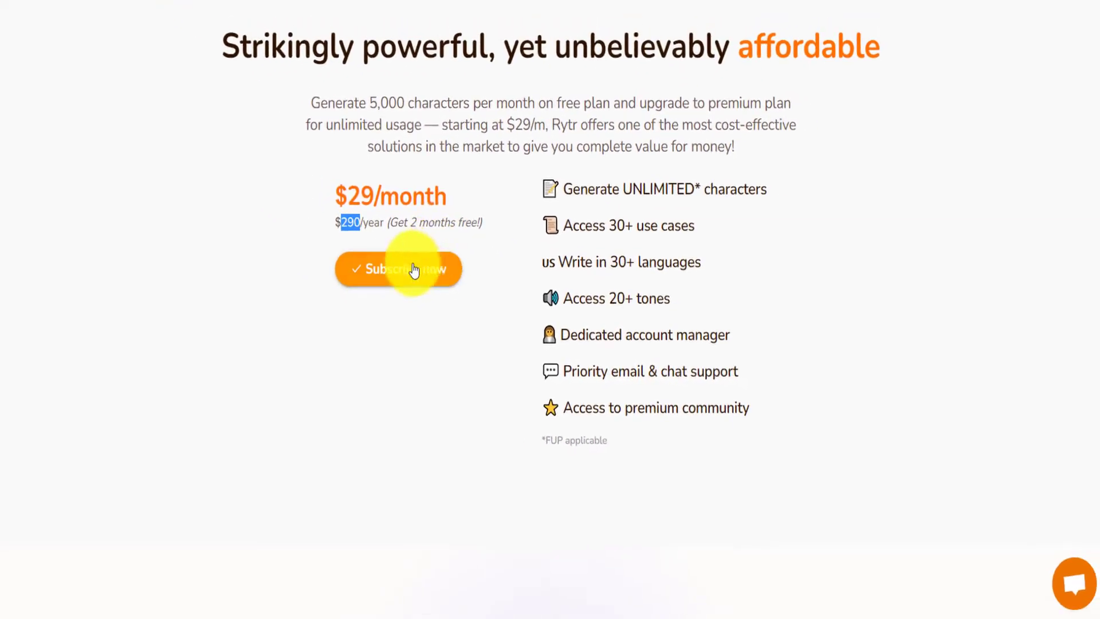
Sign in to Rytr with a Google account through Subscribe now and Continue with Google.
left_click(414, 270)
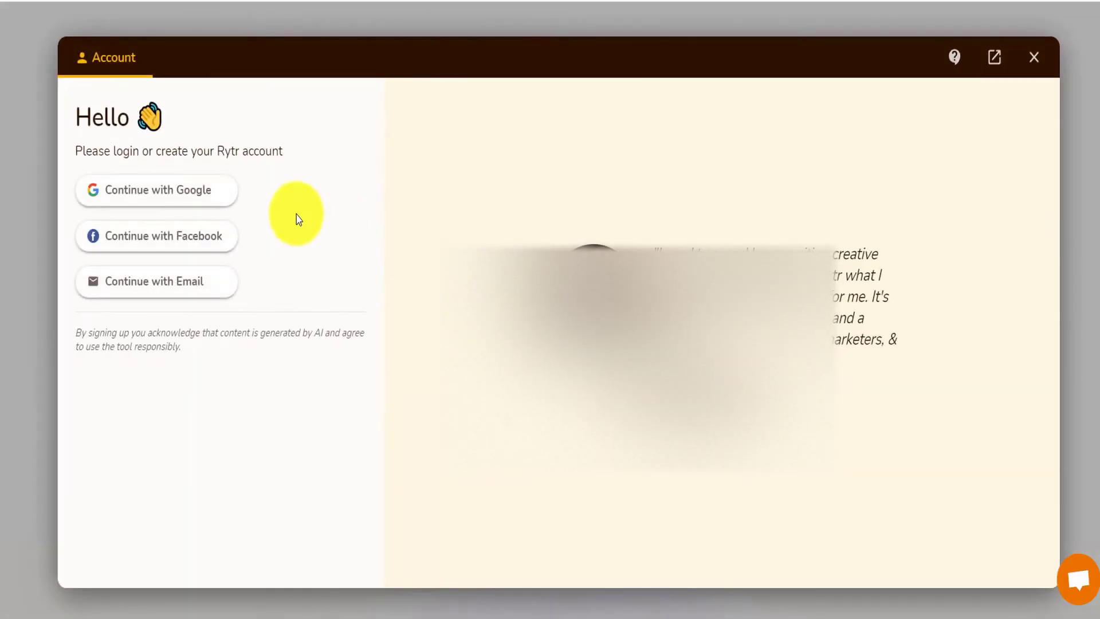
left_click(166, 188)
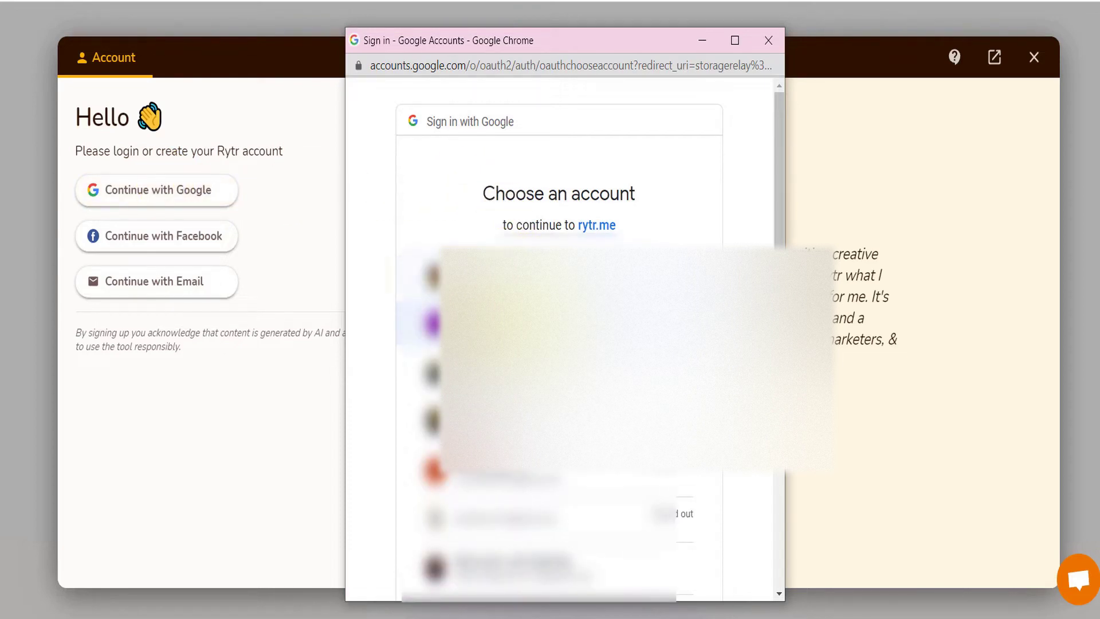
left_click(573, 323)
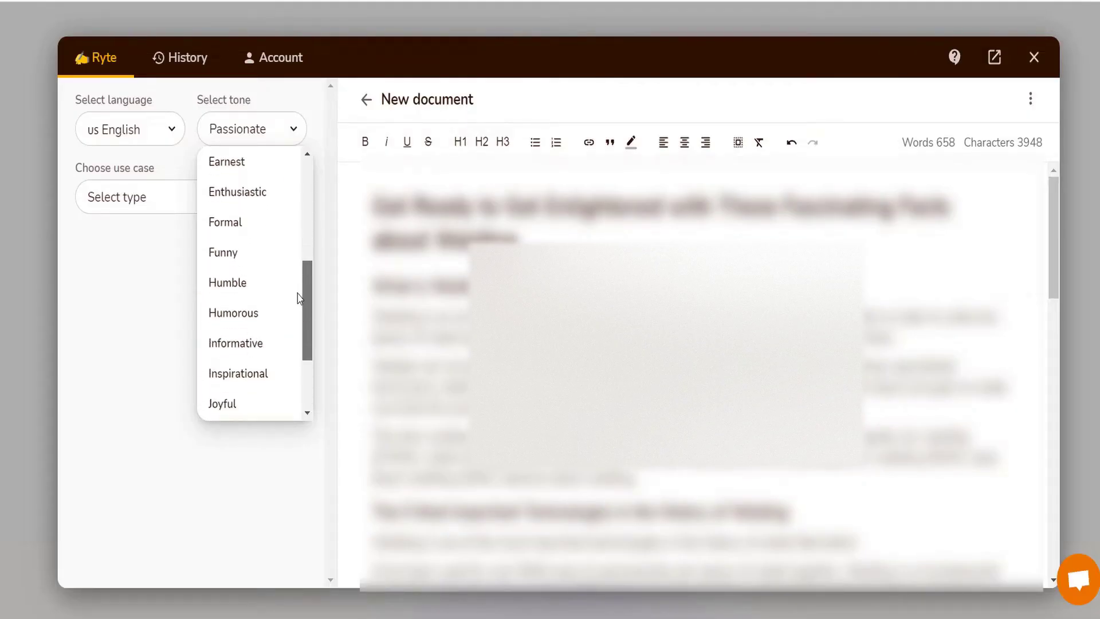
Set the tone to Informative and the use case to Blog Idea & Outline.
left_click(247, 342)
left_click(261, 208)
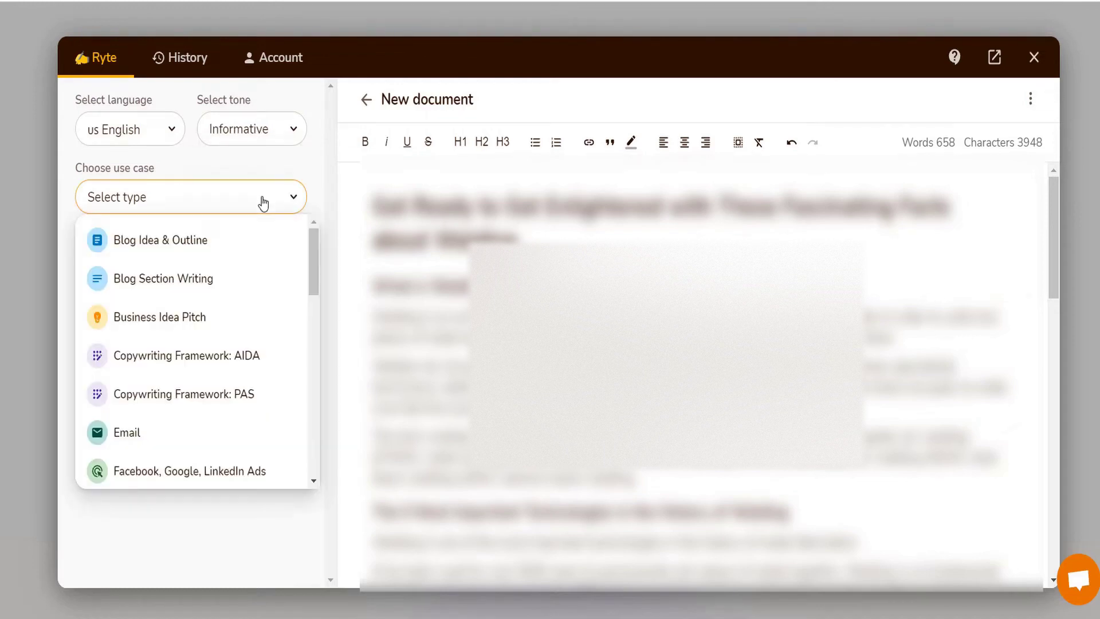
left_click(293, 251)
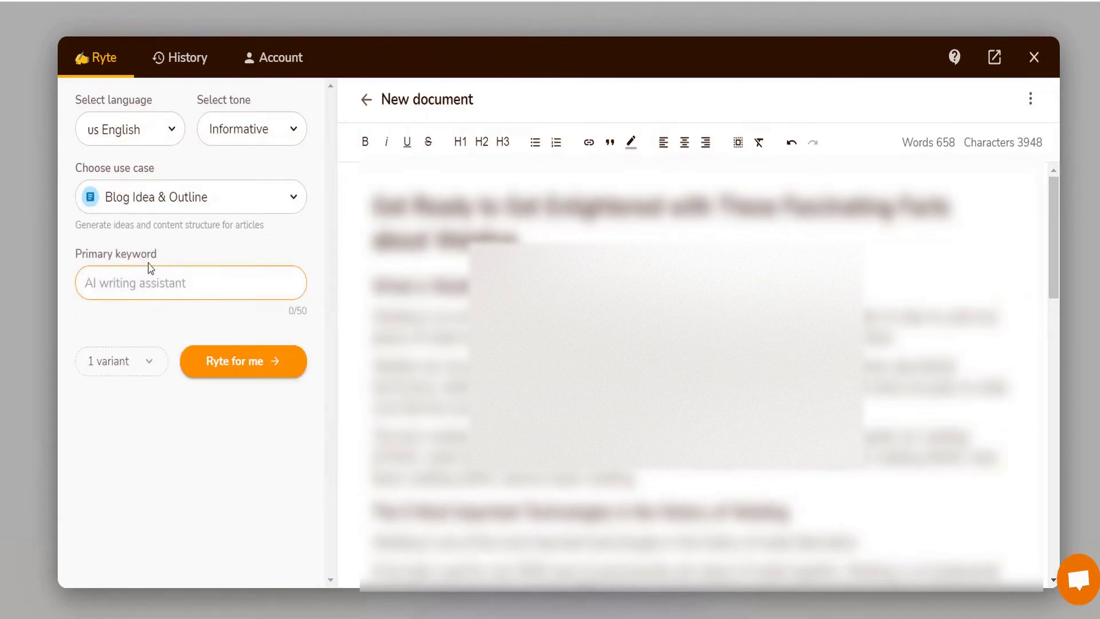
Enter the primary keyword 'health benefits of walking on sand', noting the 34/50 length counter.
left_click(139, 286)
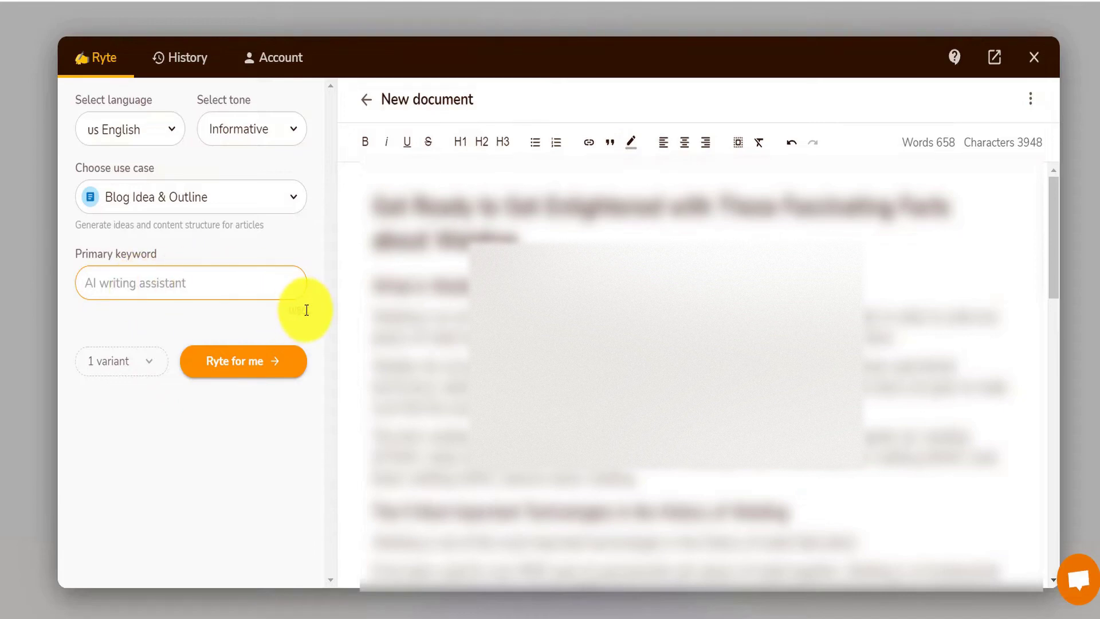
left_click_drag(306, 310, 289, 313)
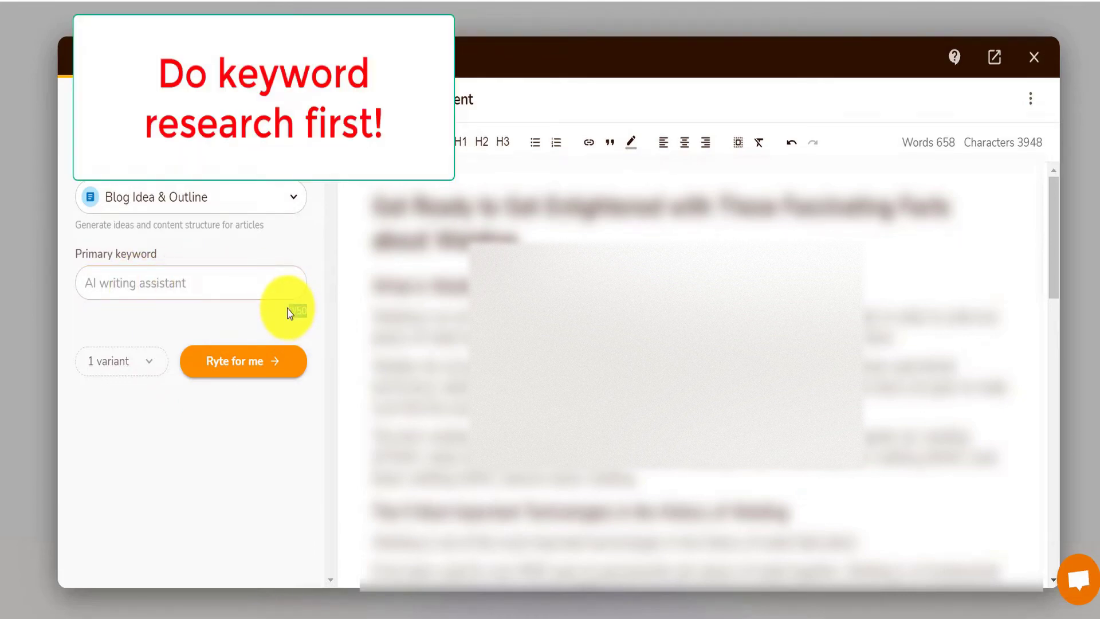
left_click(245, 285)
type("benefits of walking on sand")
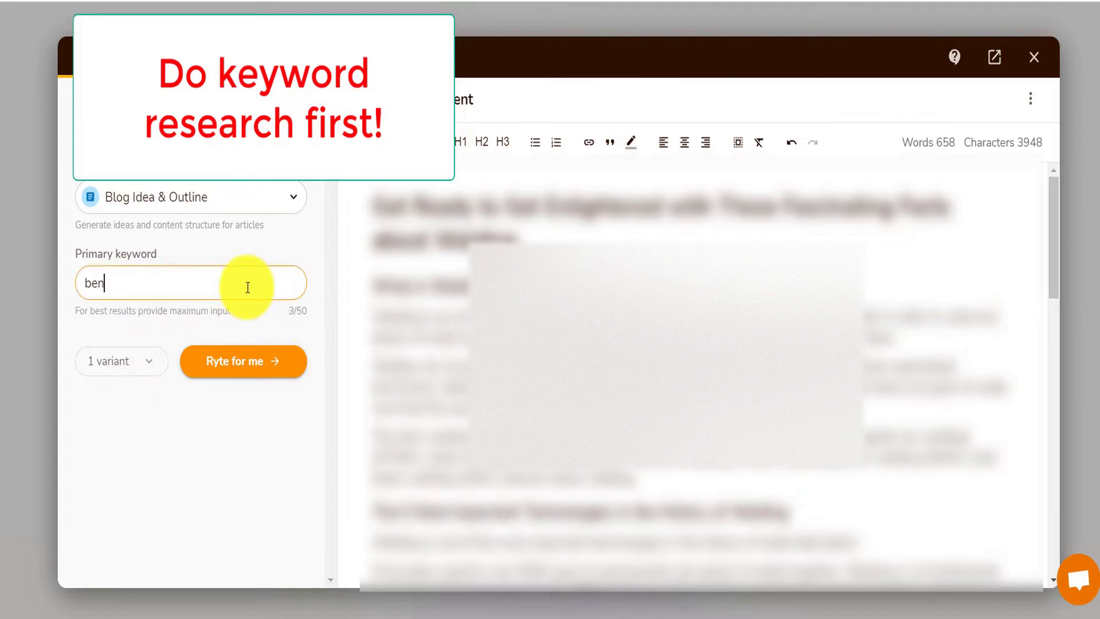
key("Home")
type("health")
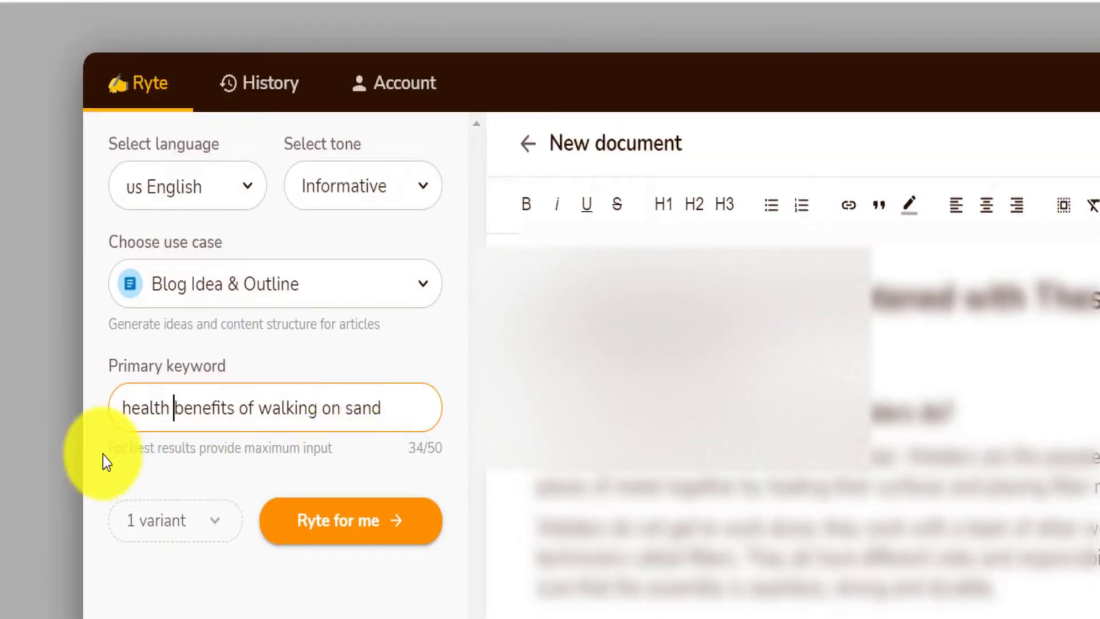
left_click_drag(113, 447, 334, 447)
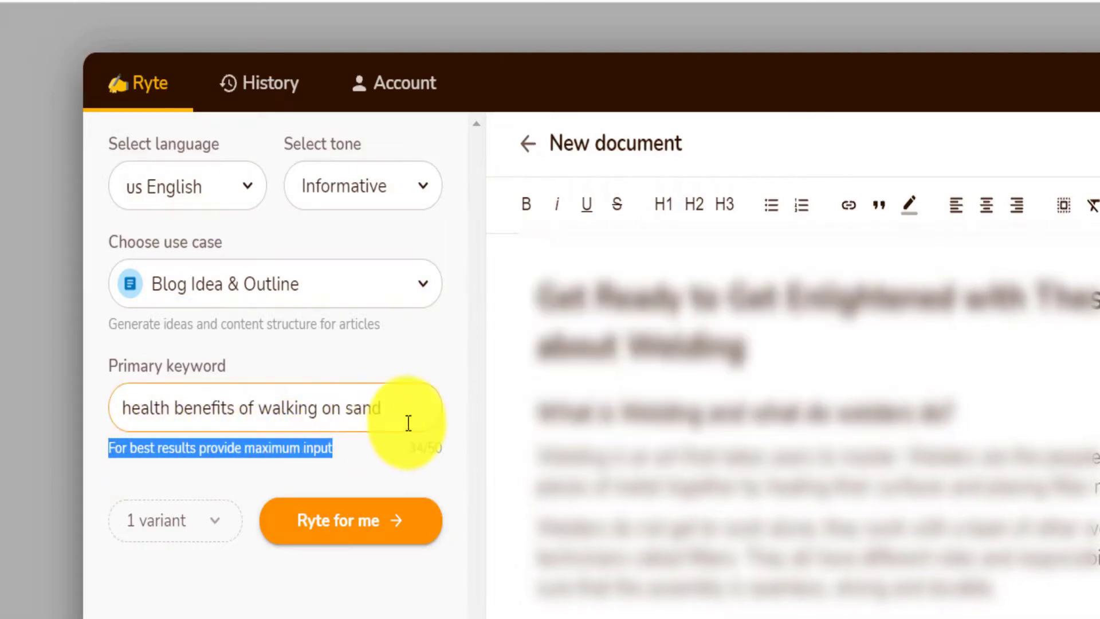
left_click_drag(384, 408, 116, 397)
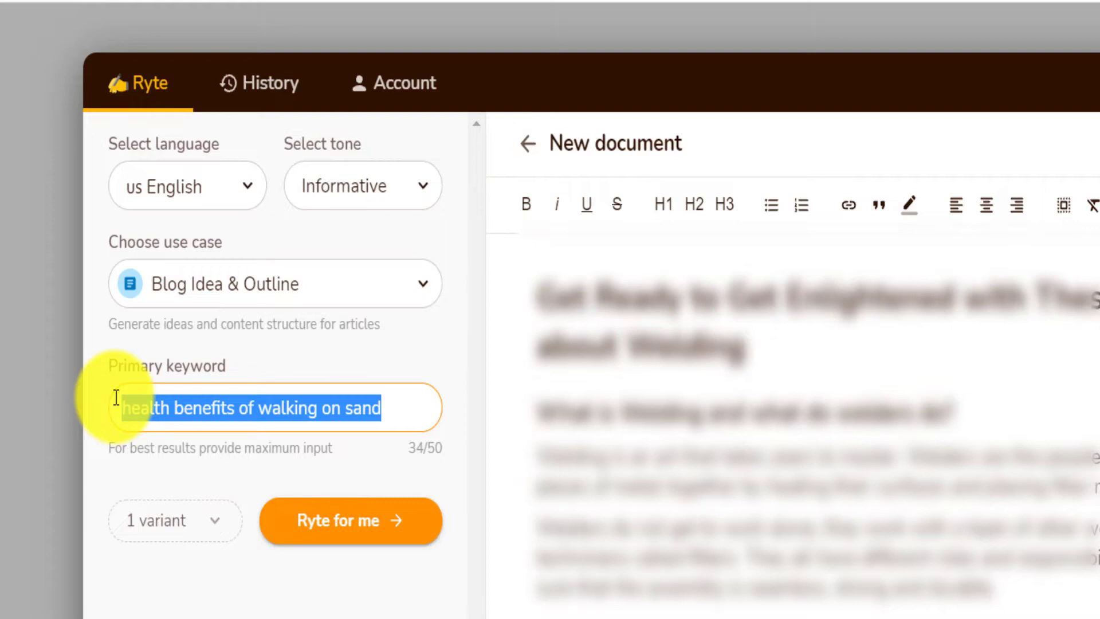
left_click_drag(444, 452, 411, 452)
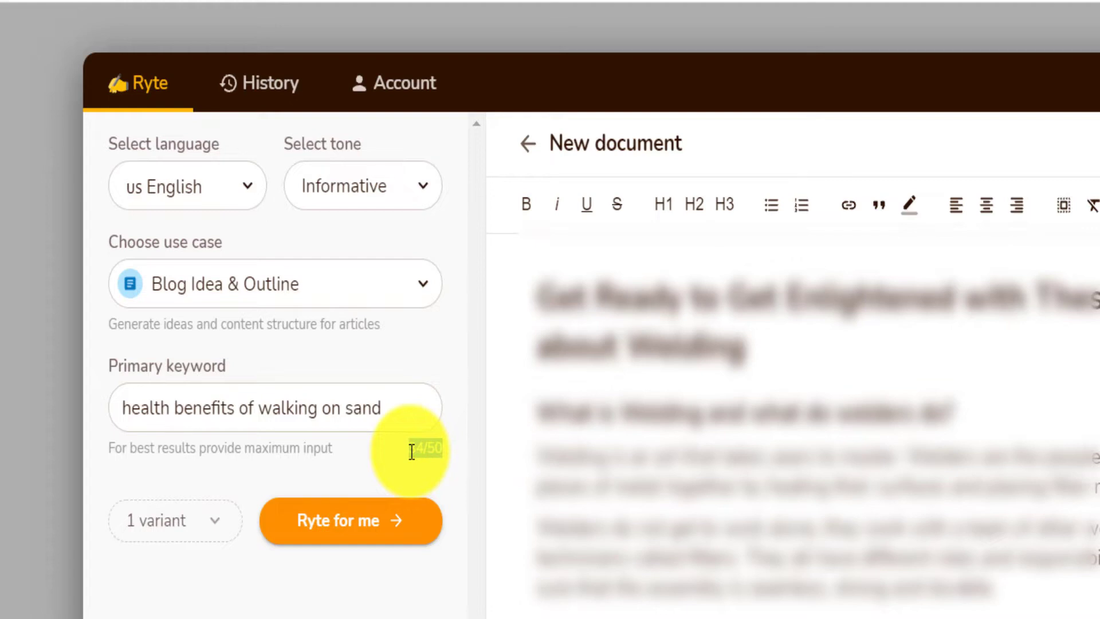
left_click_drag(411, 452, 400, 455)
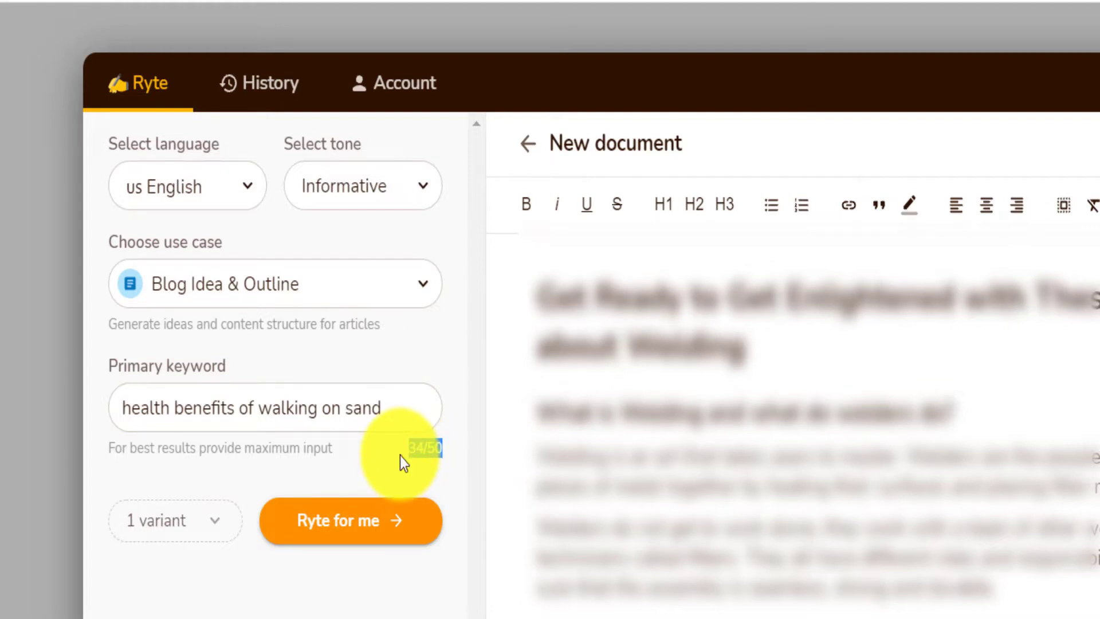
Request 2 variants and run Ryte for me.
left_click(164, 522)
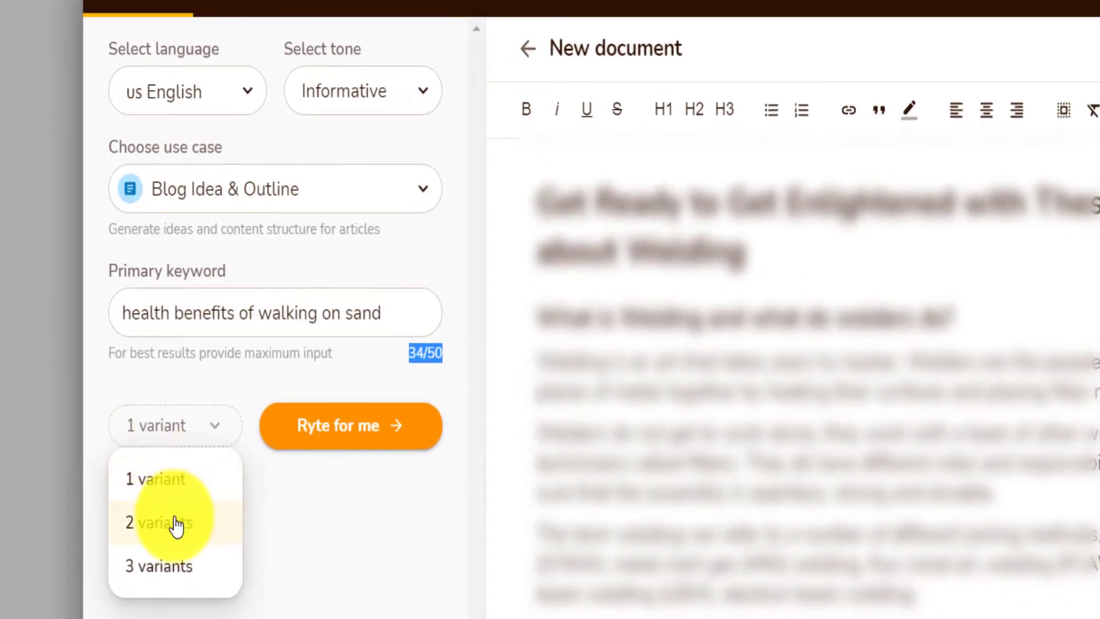
left_click(177, 525)
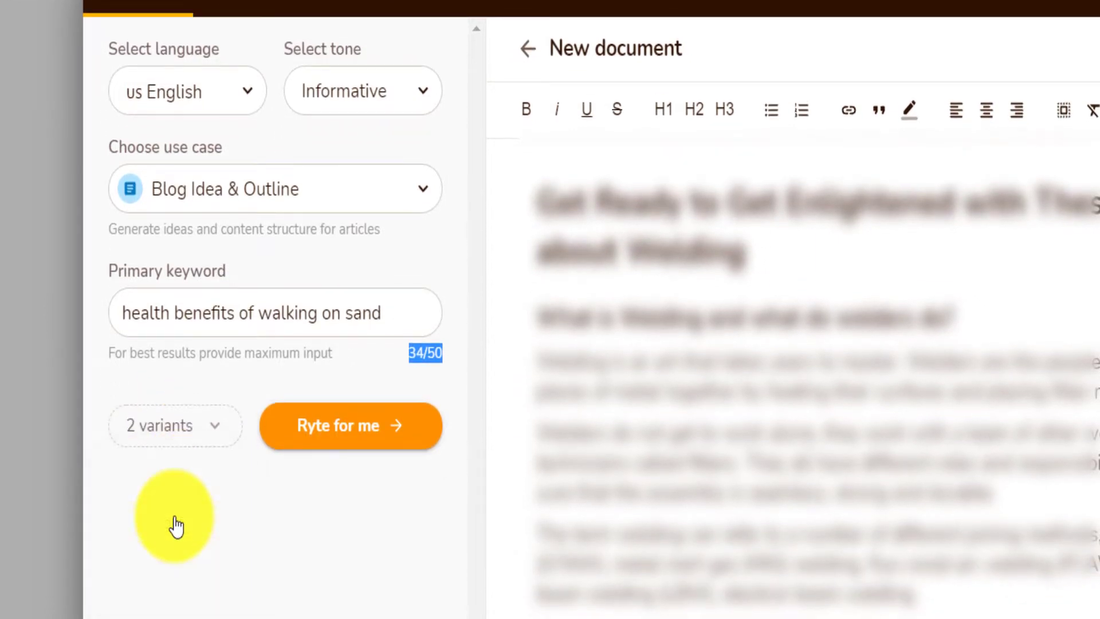
left_click(386, 441)
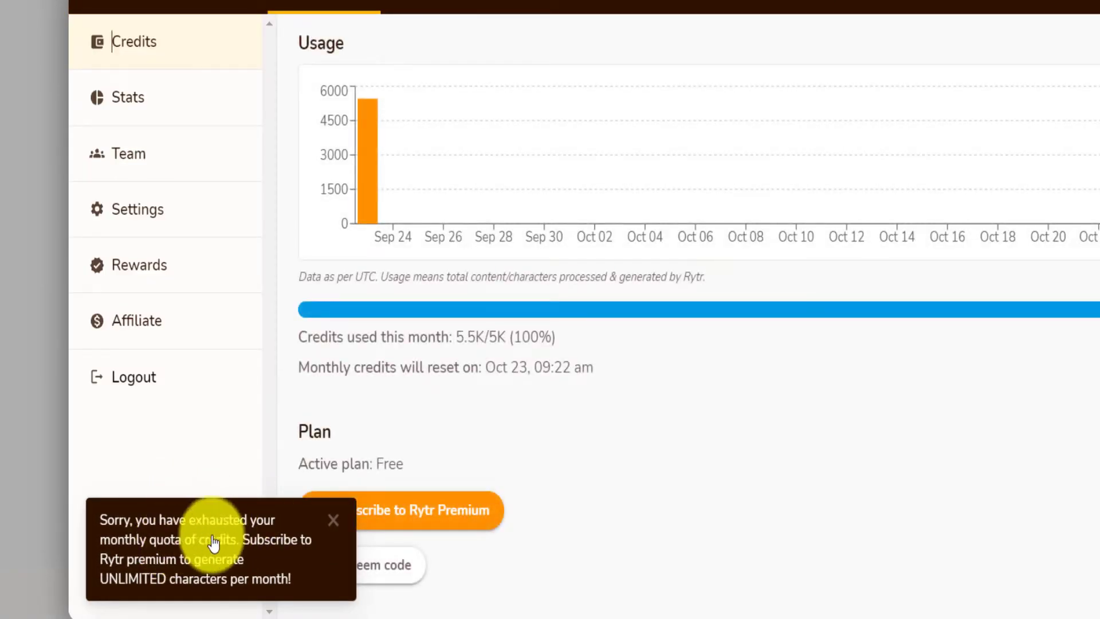
Dismiss the quota notice and pay for Rytr Premium yearly at $290/year by card.
left_click(333, 523)
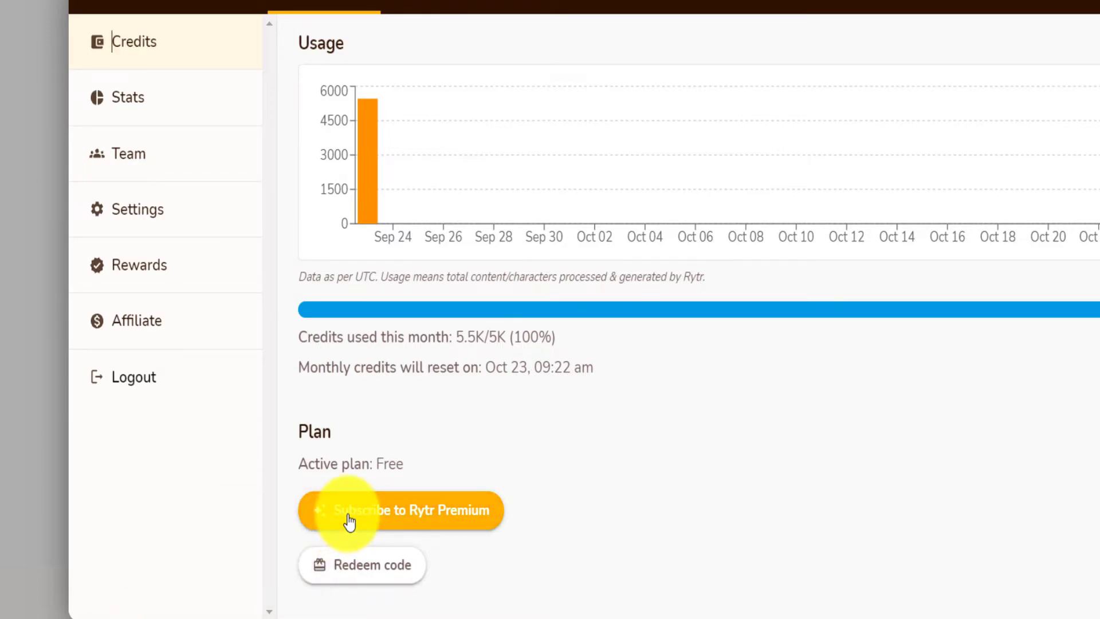
left_click(349, 522)
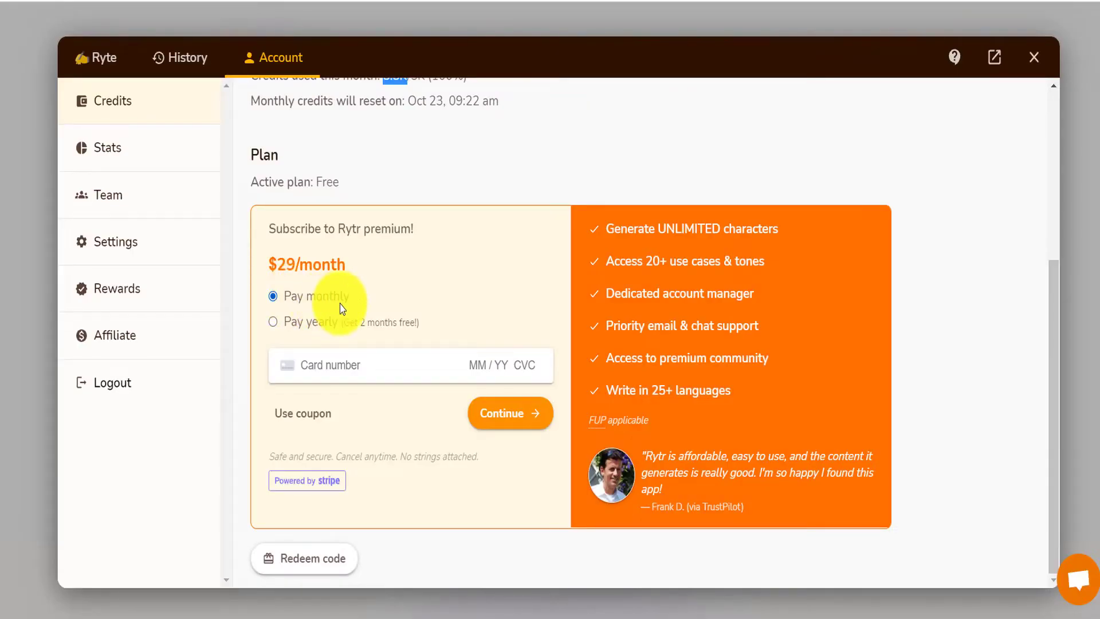
left_click(272, 323)
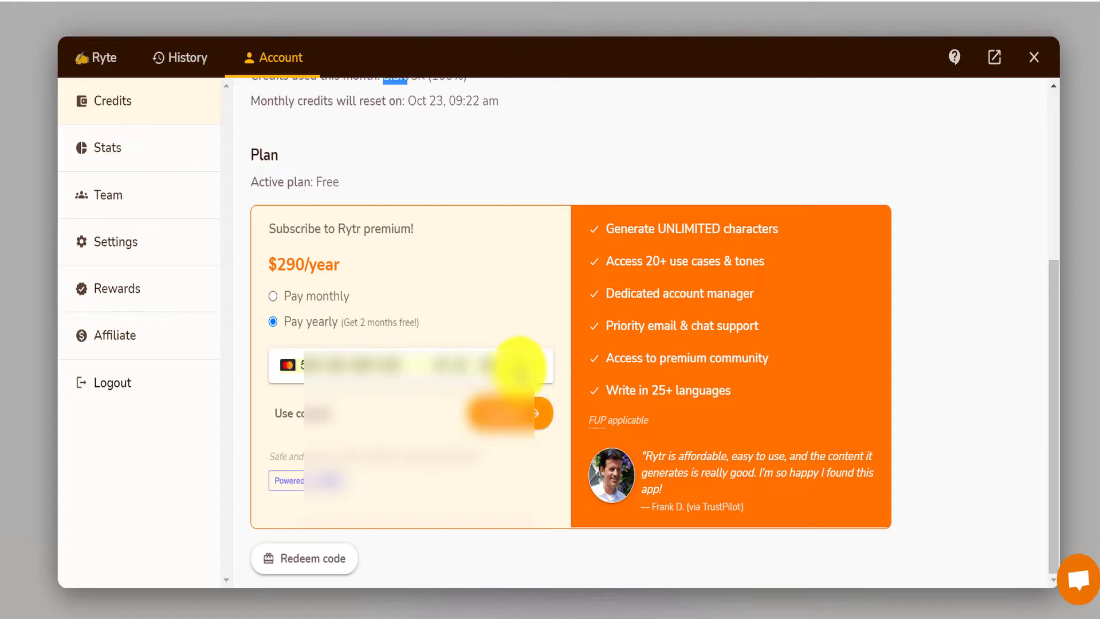
left_click(521, 364)
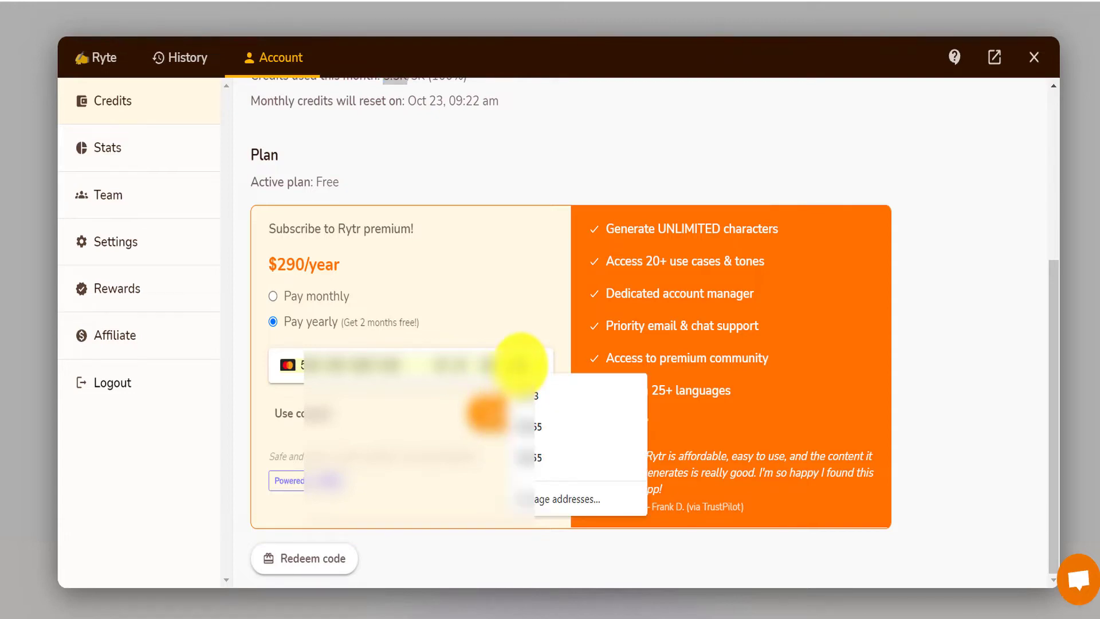
left_click(525, 395)
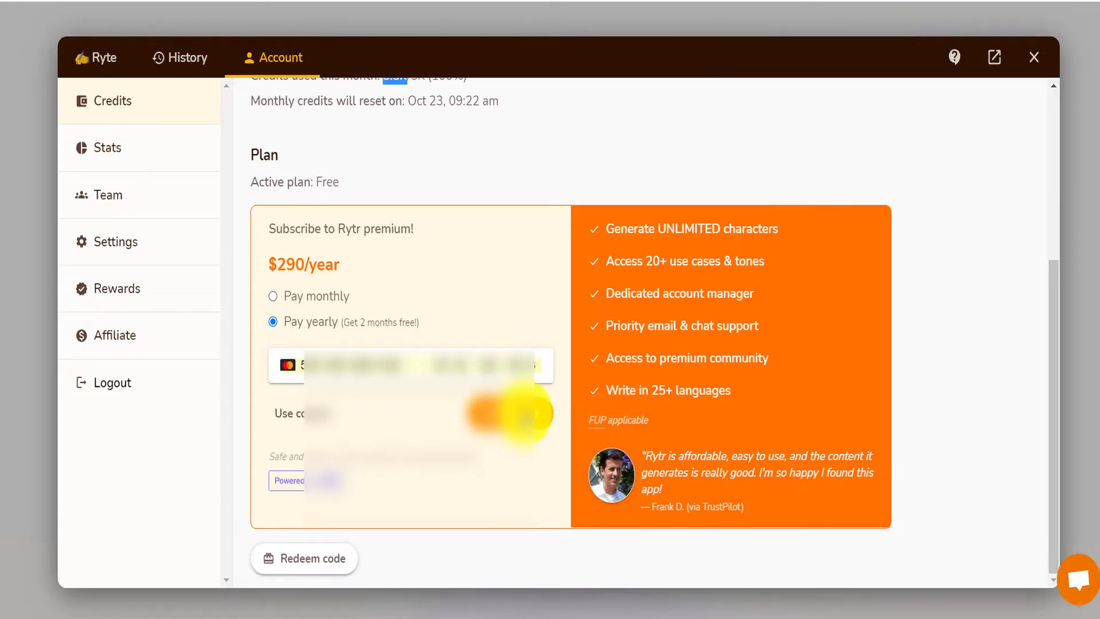
left_click(524, 413)
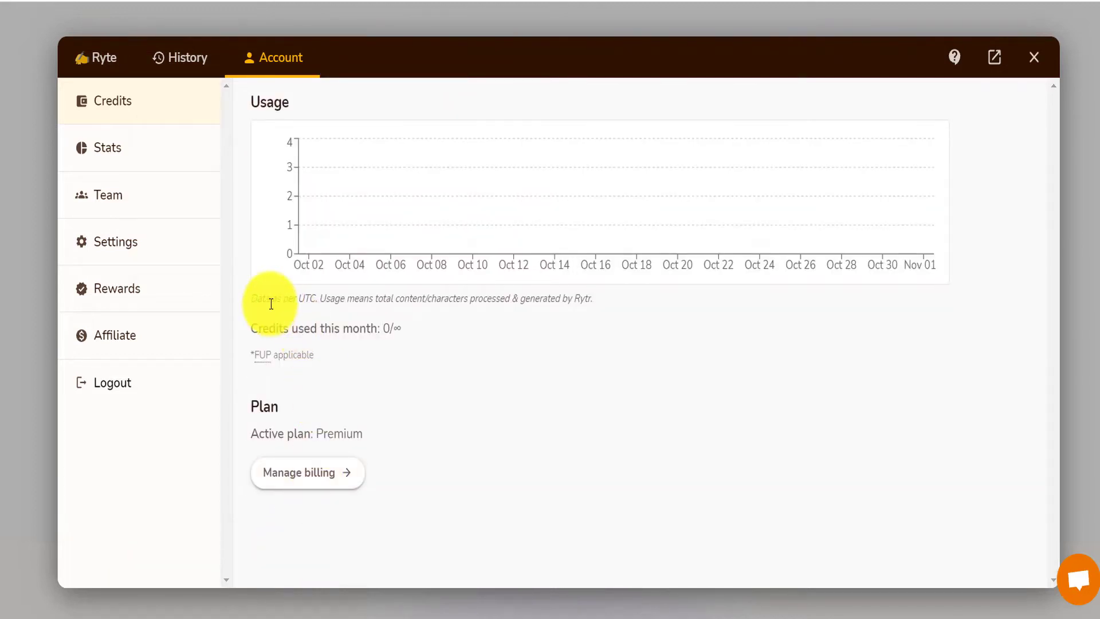
Review the credits page showing 0/∞ credits used and Premium active, then go back to the Ryte workspace.
mouse_move(324, 158)
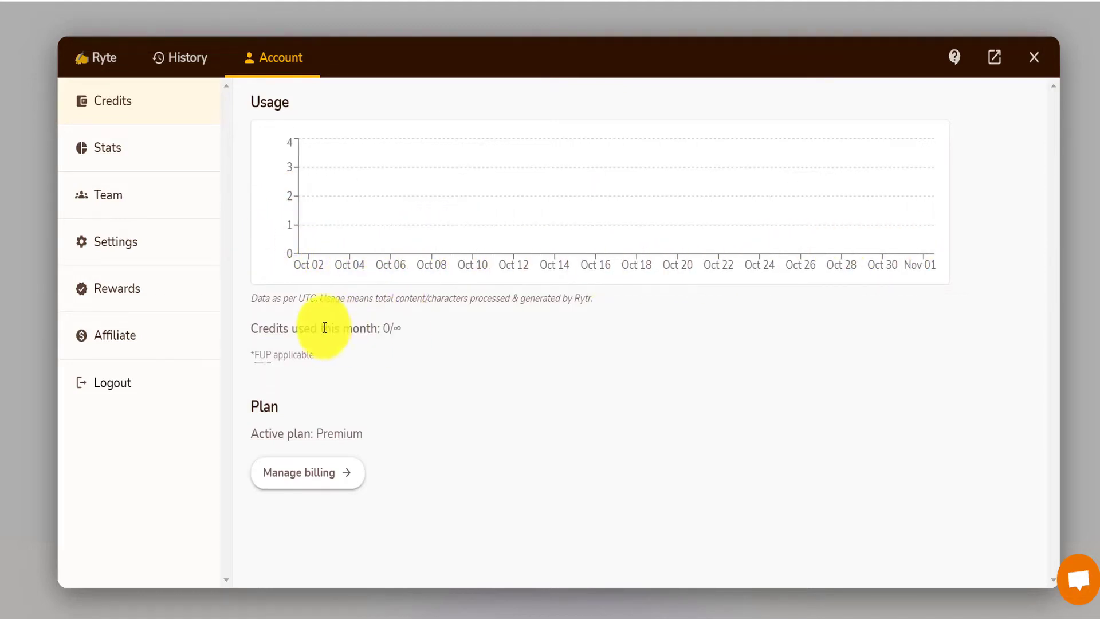
left_click_drag(270, 327, 394, 327)
left_click(389, 327)
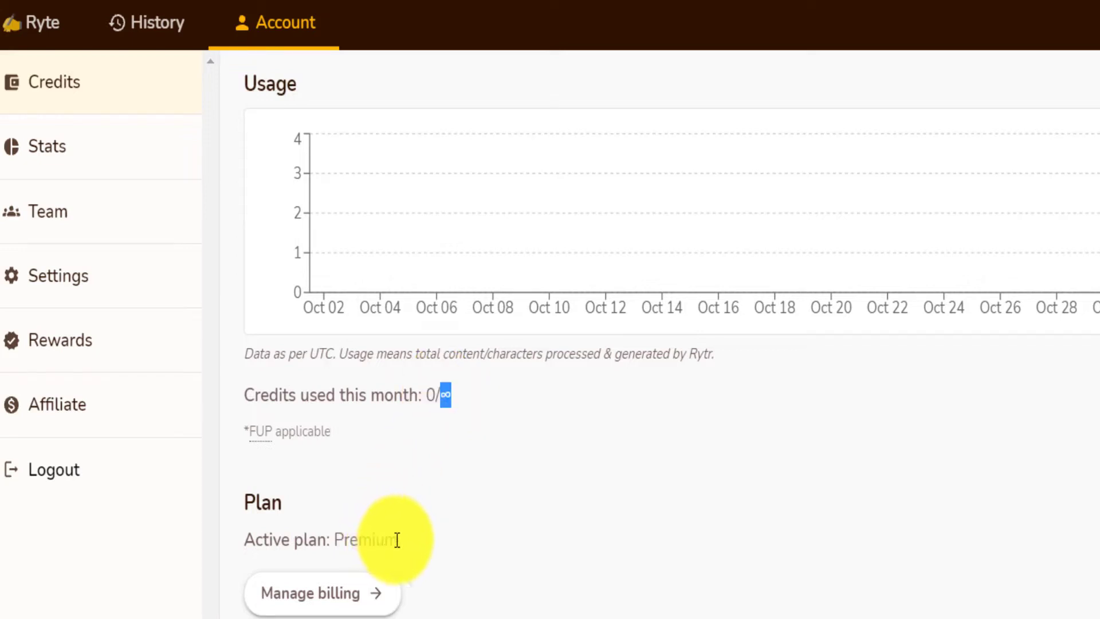
left_click_drag(398, 541, 246, 543)
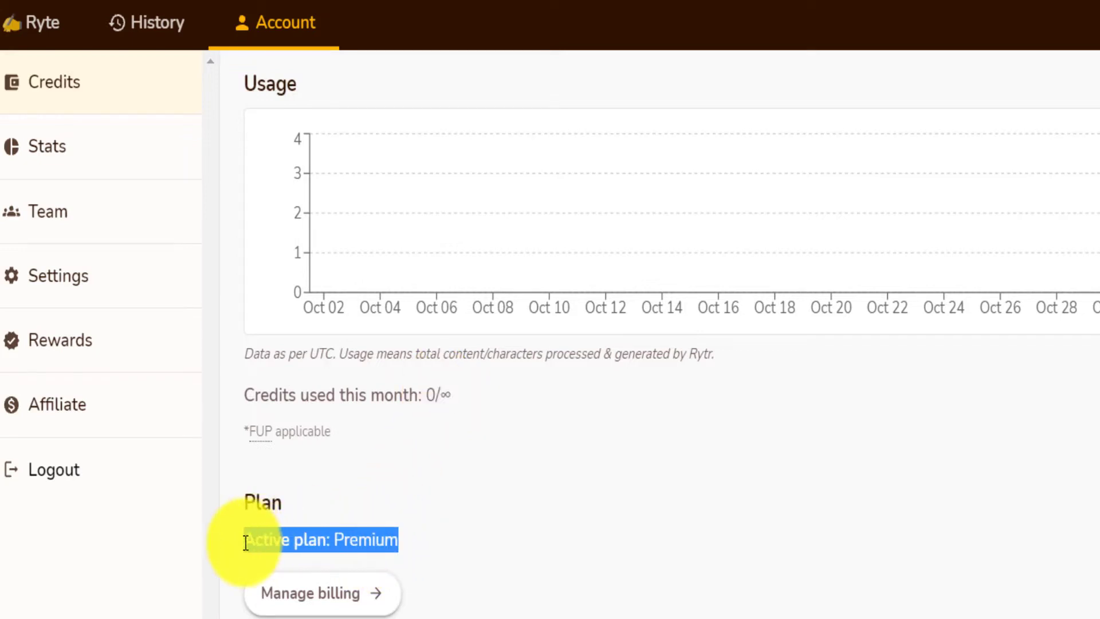
left_click(41, 31)
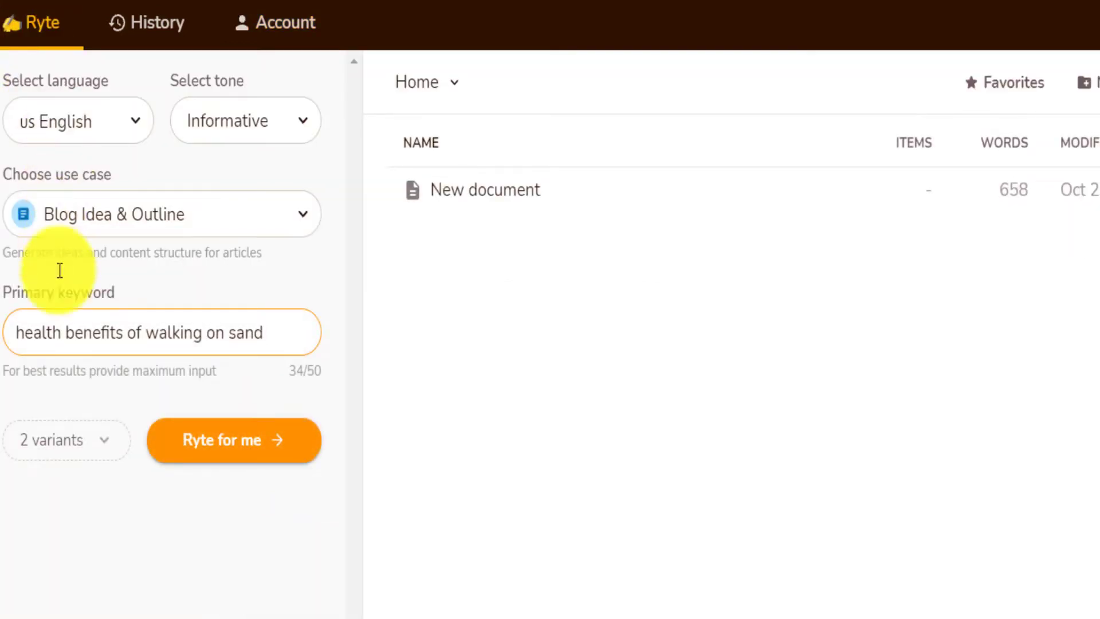
Generate Blog Idea & Outline variants for the keyword 'health benefits of walking on sand'.
left_click_drag(17, 334, 304, 329)
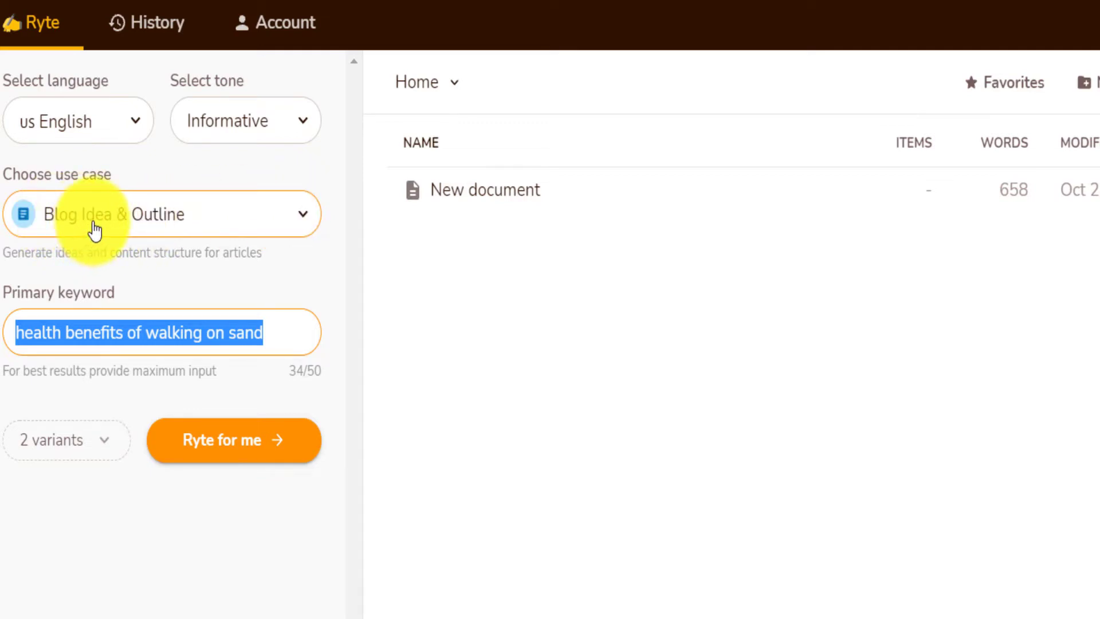
left_click(230, 443)
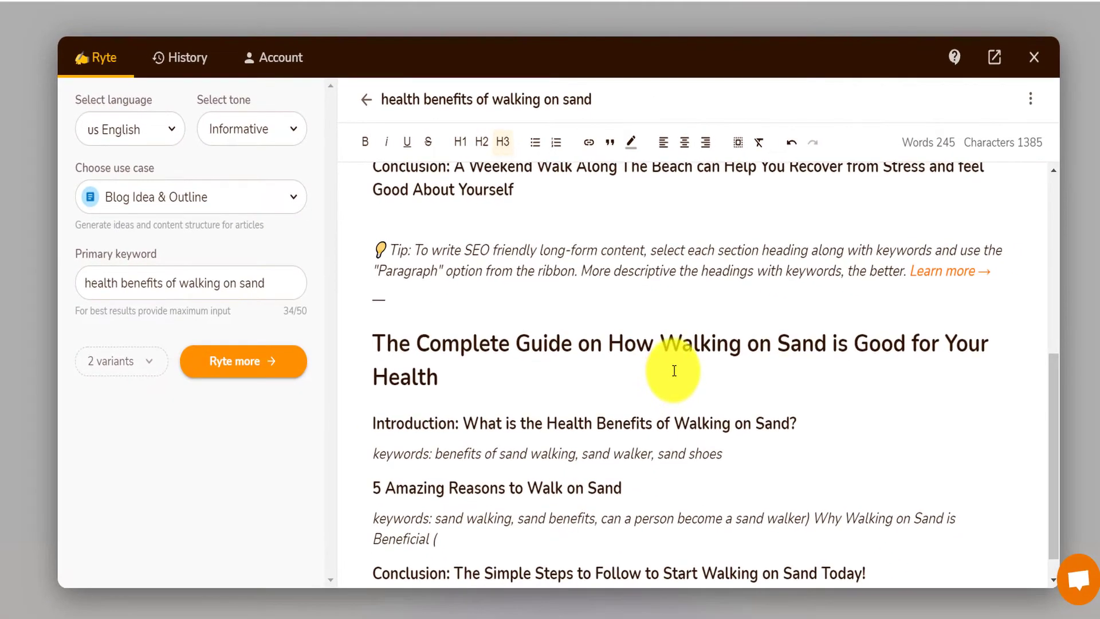
scroll(674, 370, "up", 6)
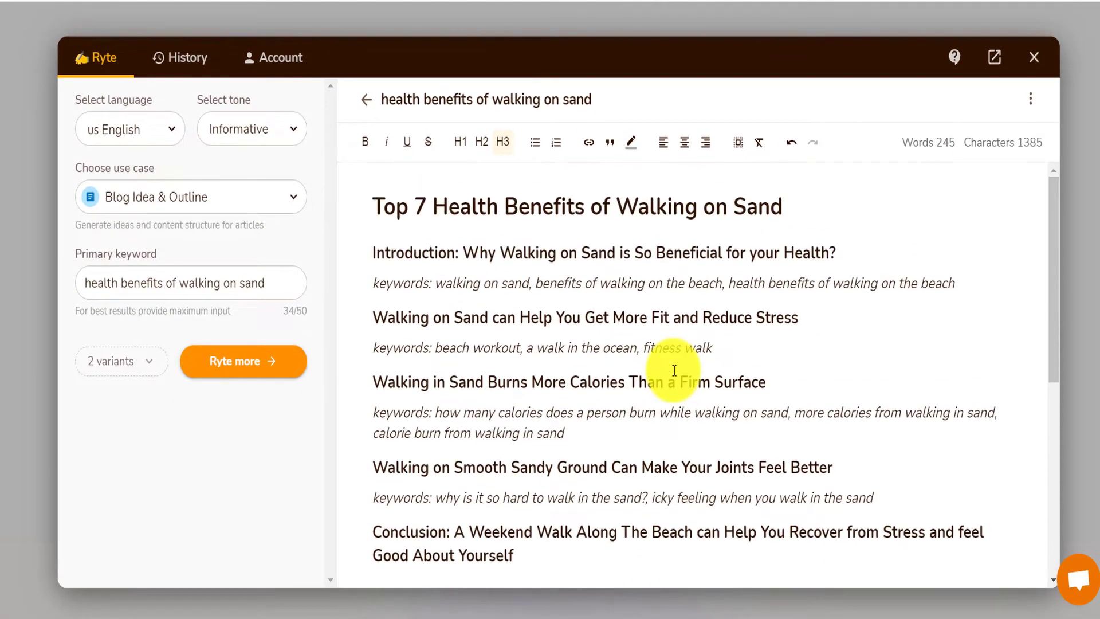
scroll(675, 370, "down", 6)
left_click(150, 366)
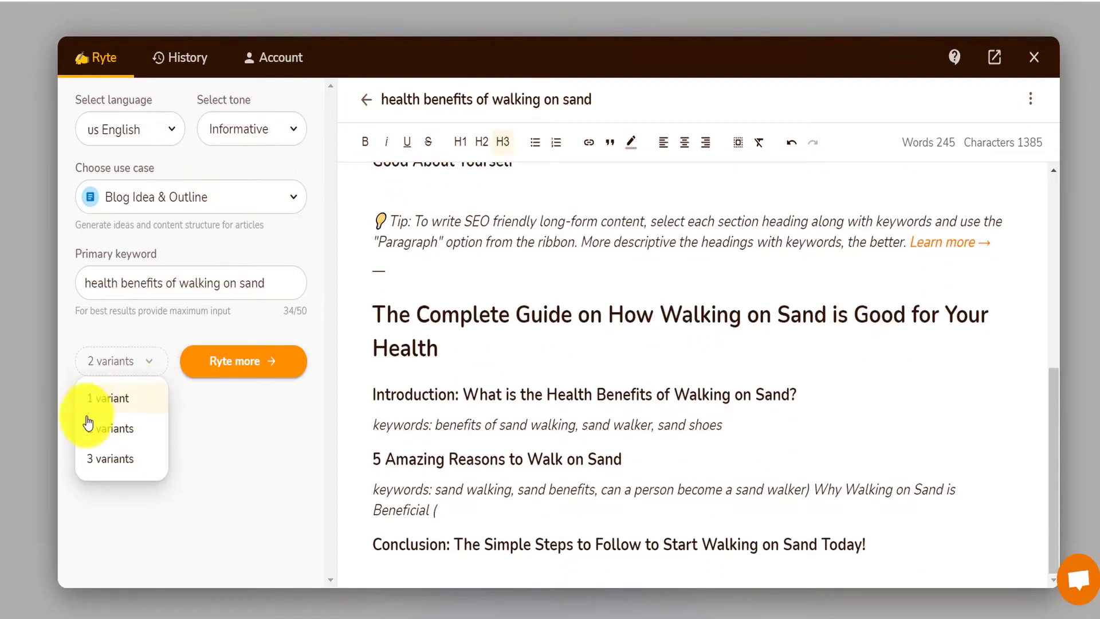
left_click(103, 438)
scroll(488, 367, "up", 6)
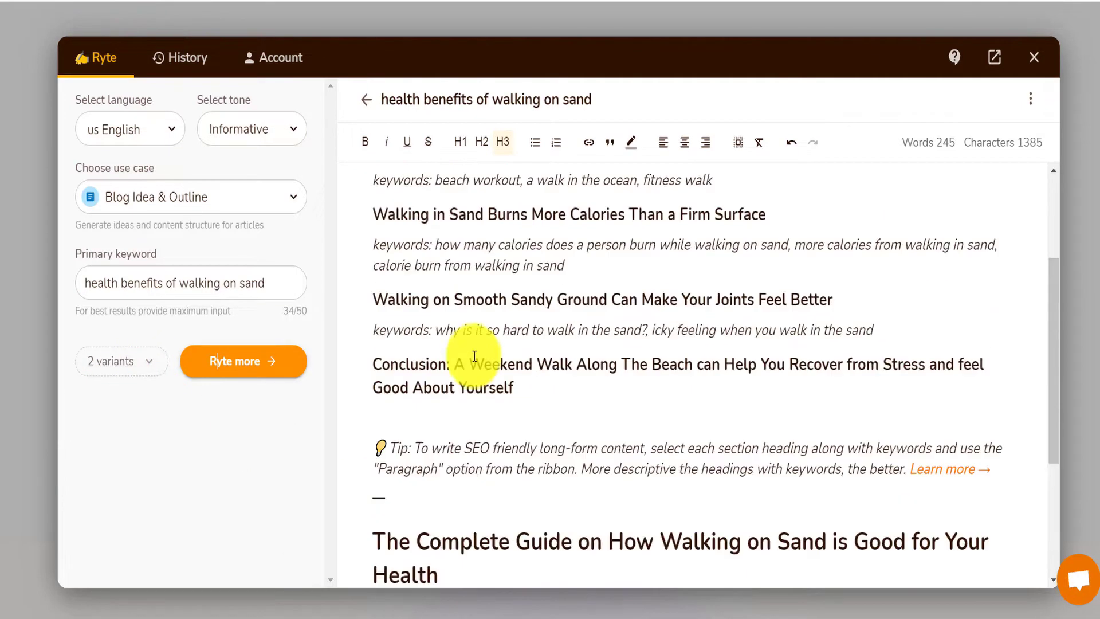
left_click_drag(375, 200, 784, 195)
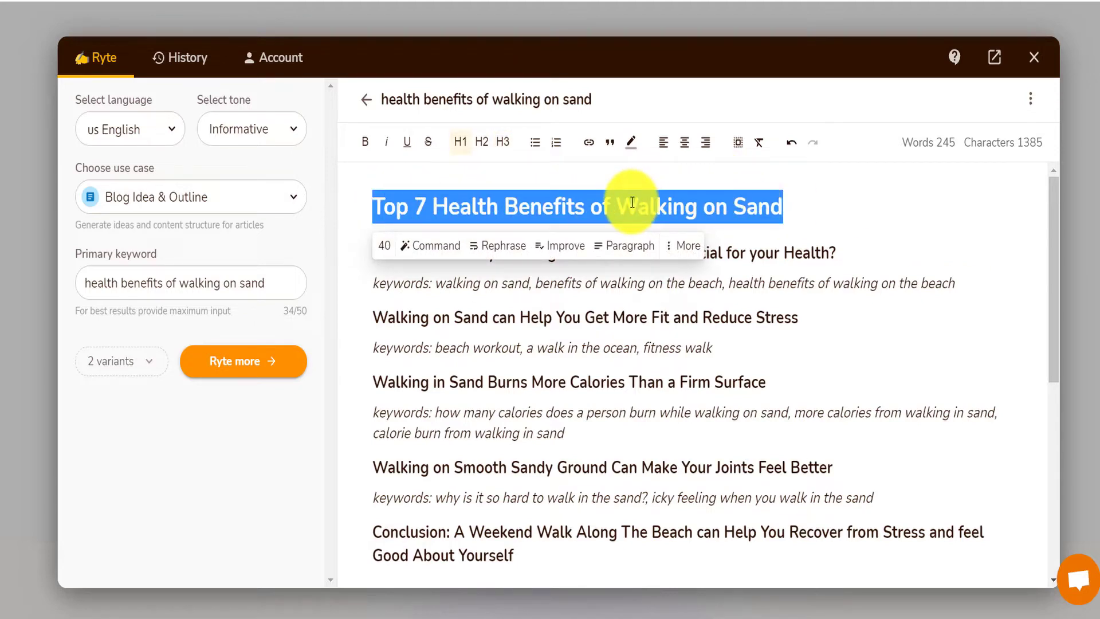
left_click(563, 551)
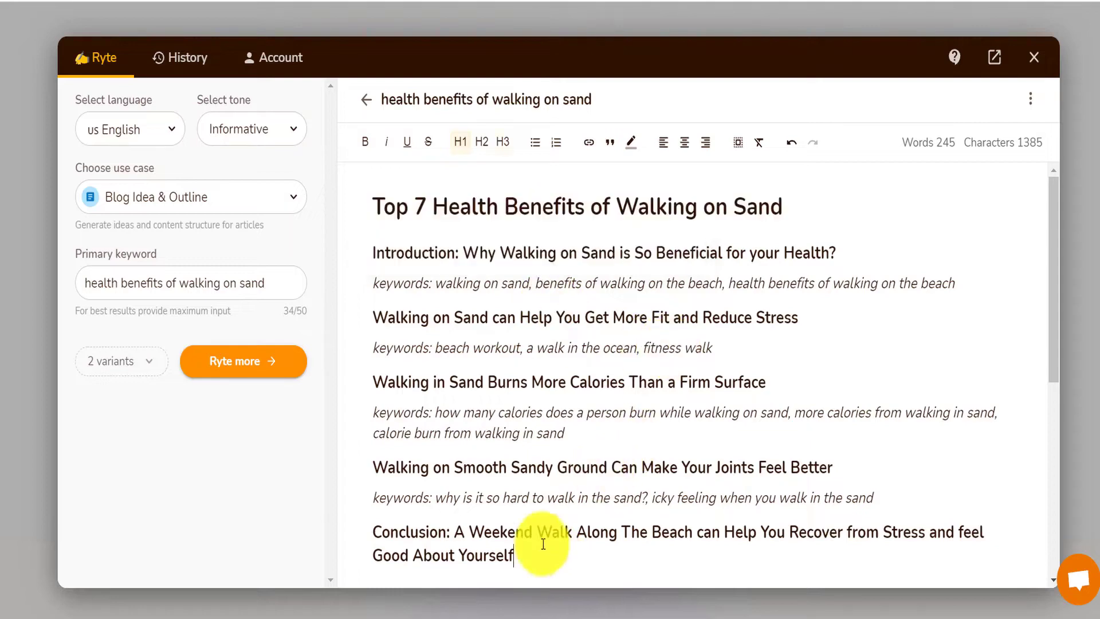
left_click_drag(526, 515, 369, 273)
scroll(565, 336, "down", 5)
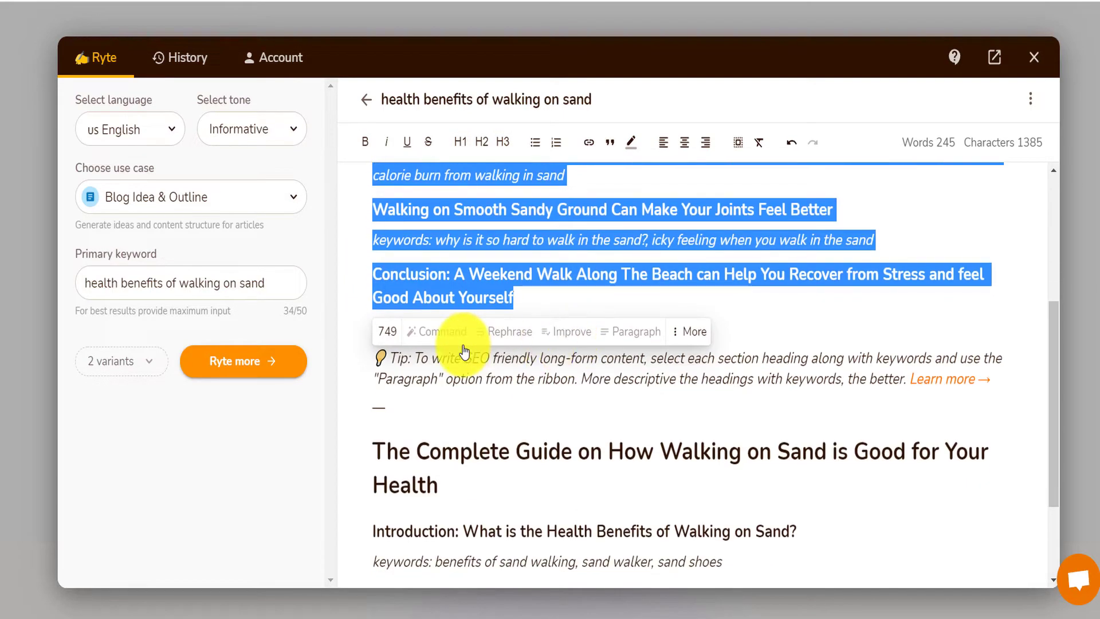
scroll(436, 333, "down", 3)
mouse_move(371, 314)
left_mouse_down()
mouse_move(897, 326)
mouse_move(882, 344)
left_mouse_up()
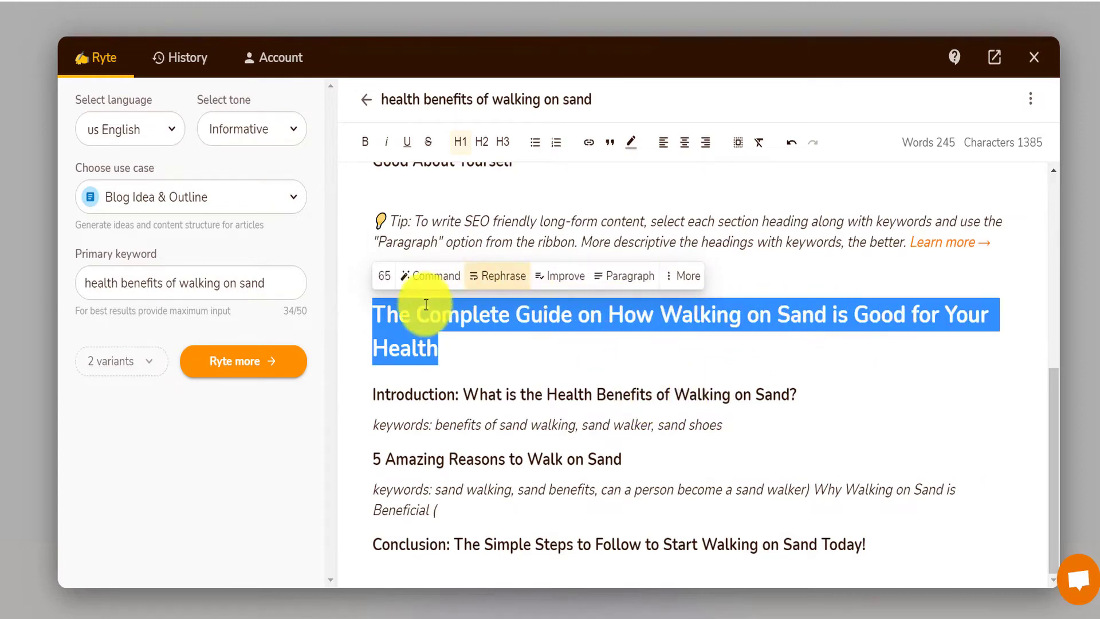
left_click_drag(374, 394, 897, 544)
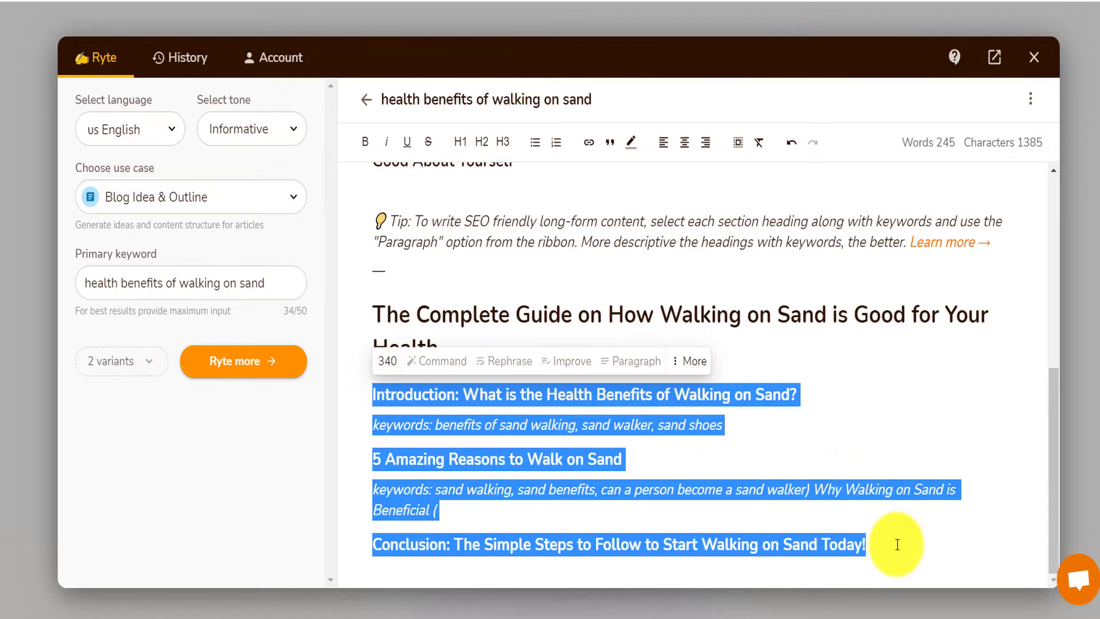
left_click(508, 444)
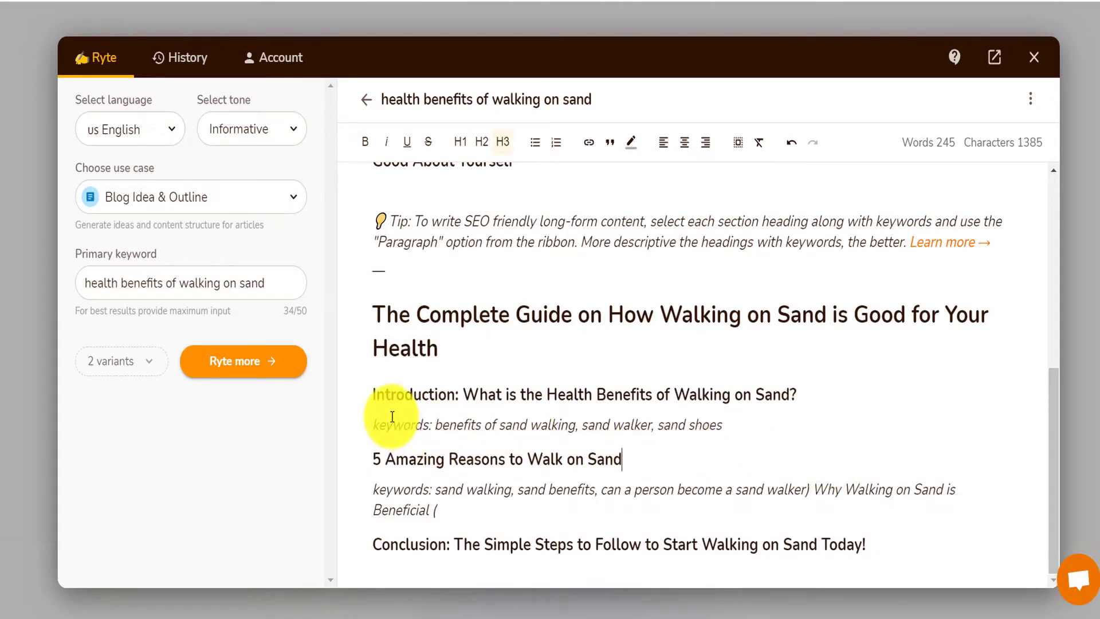
scroll(456, 290, "up", 10)
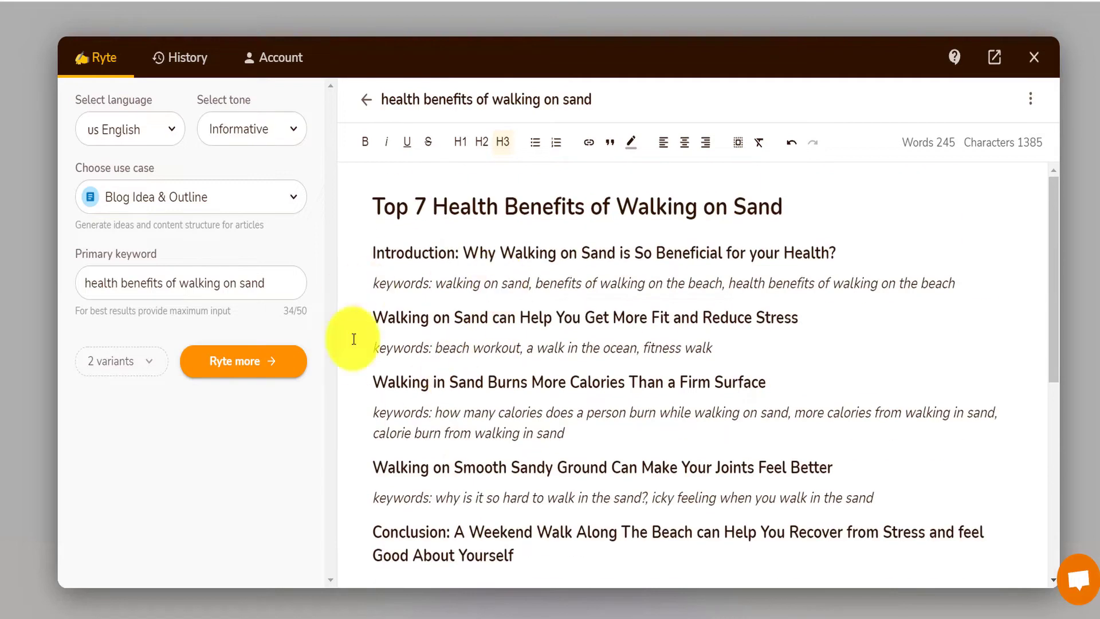
left_click_drag(379, 249, 569, 257)
left_click_drag(392, 283, 840, 281)
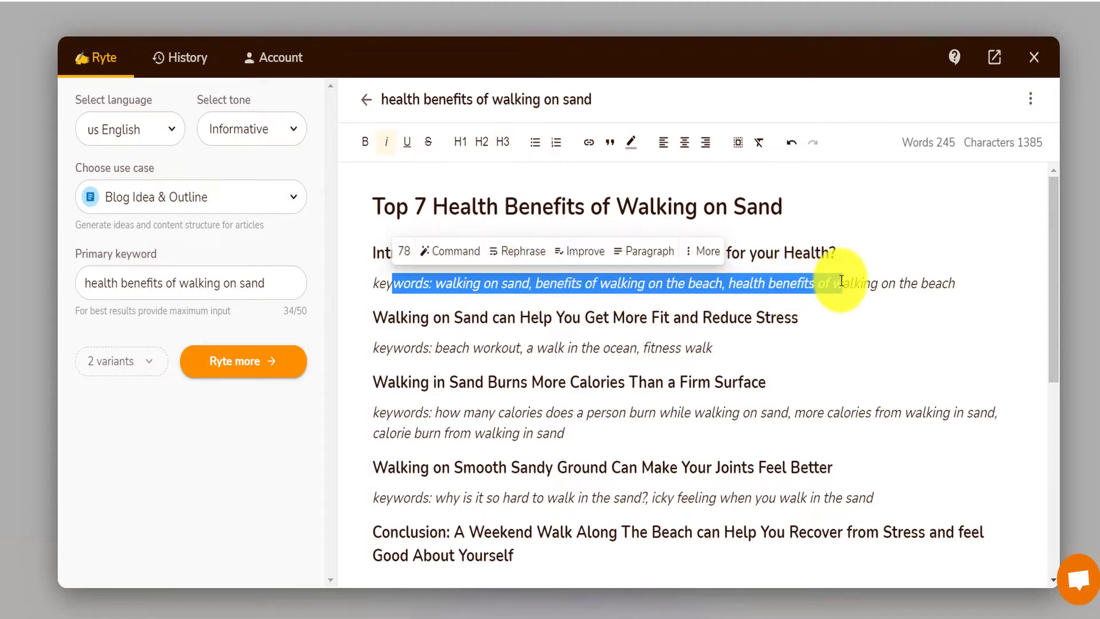
left_click_drag(373, 317, 608, 496)
scroll(482, 434, "down", 1)
scroll(482, 433, "down", 3)
left_click_drag(514, 383, 376, 360)
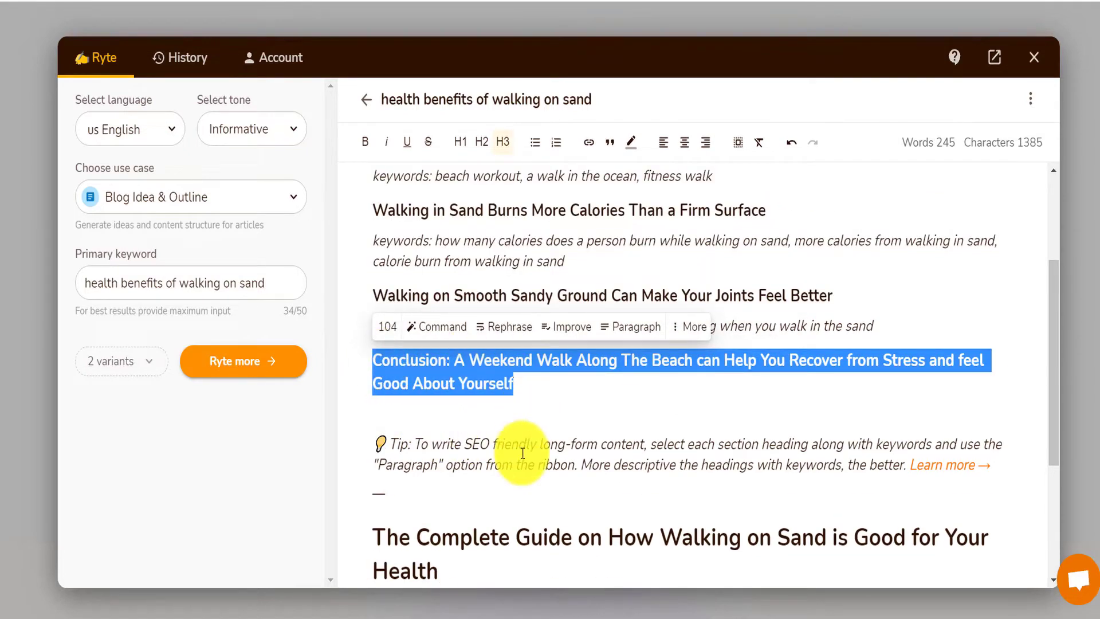
scroll(519, 355, "up", 4)
left_click_drag(496, 207, 625, 207)
left_click(625, 208)
left_click_drag(421, 248, 503, 555)
scroll(491, 429, "down", 4)
left_click_drag(460, 451, 490, 451)
scroll(448, 493, "down", 3)
left_click_drag(395, 393, 450, 539)
left_click(528, 405)
scroll(516, 354, "up", 8)
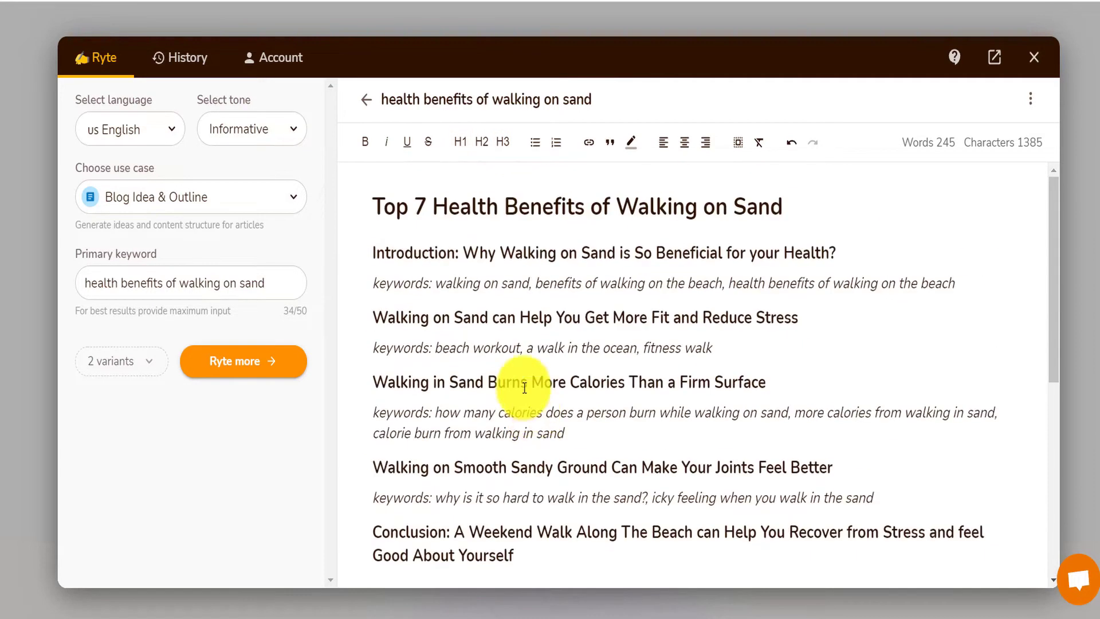
left_click(534, 319)
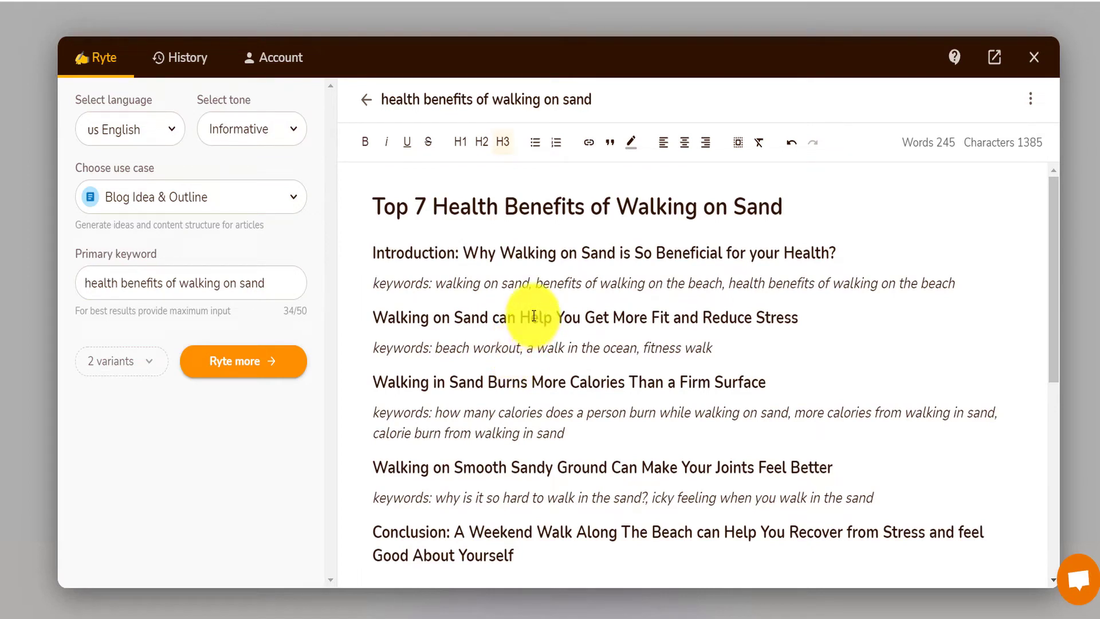
left_click_drag(463, 252, 837, 252)
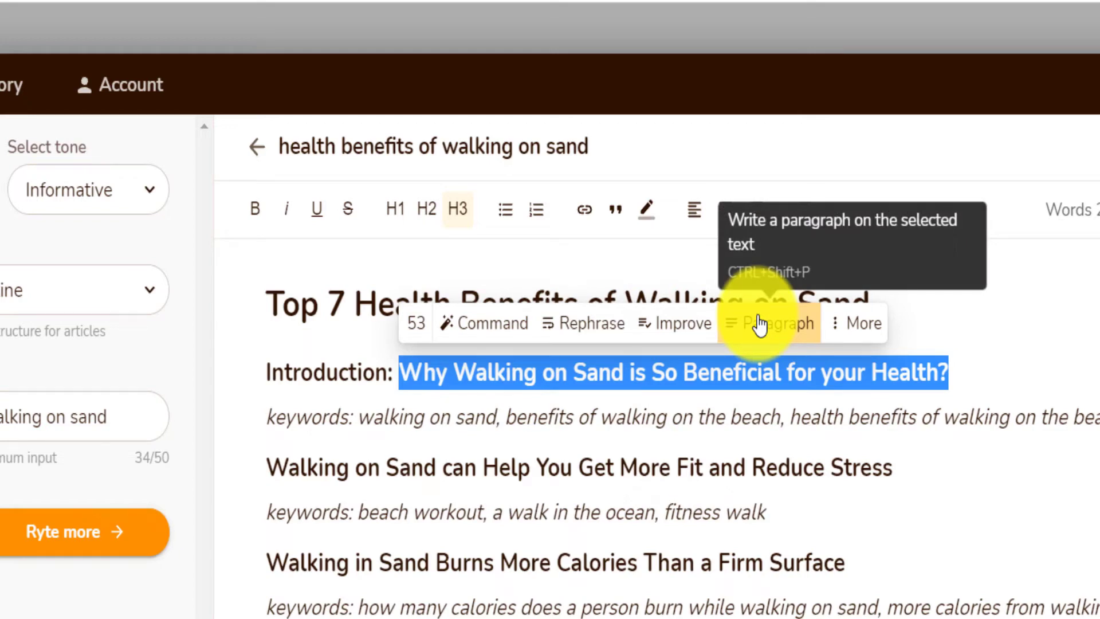
Select the Introduction heading question and write paragraphs from it with the Paragraph action.
left_click(799, 415)
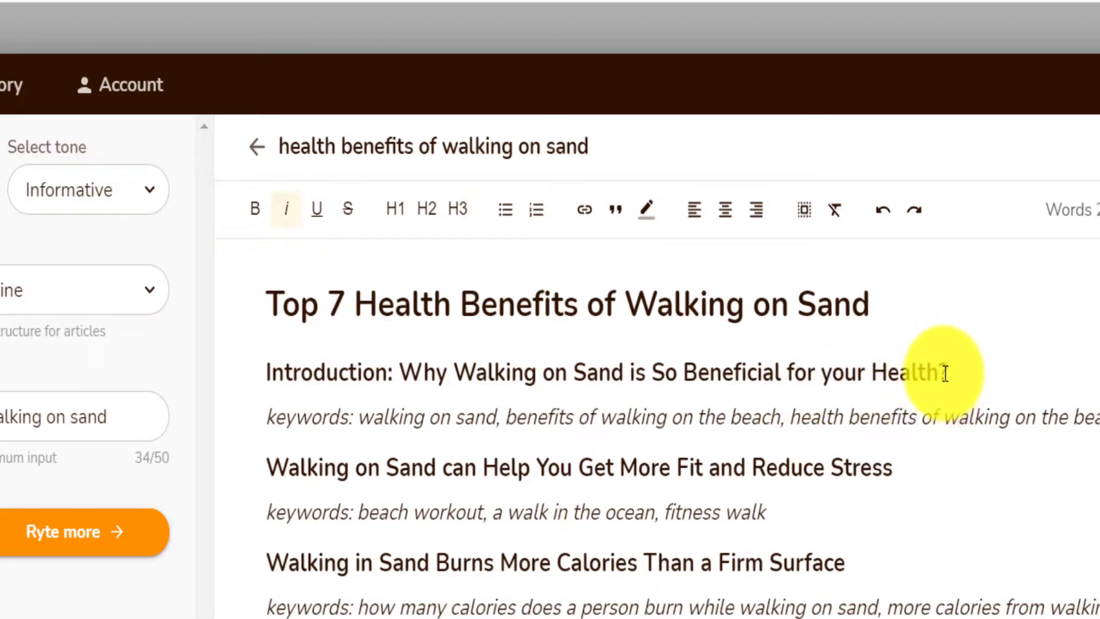
mouse_move(945, 373)
left_mouse_down()
mouse_move(372, 380)
mouse_move(403, 381)
left_mouse_up()
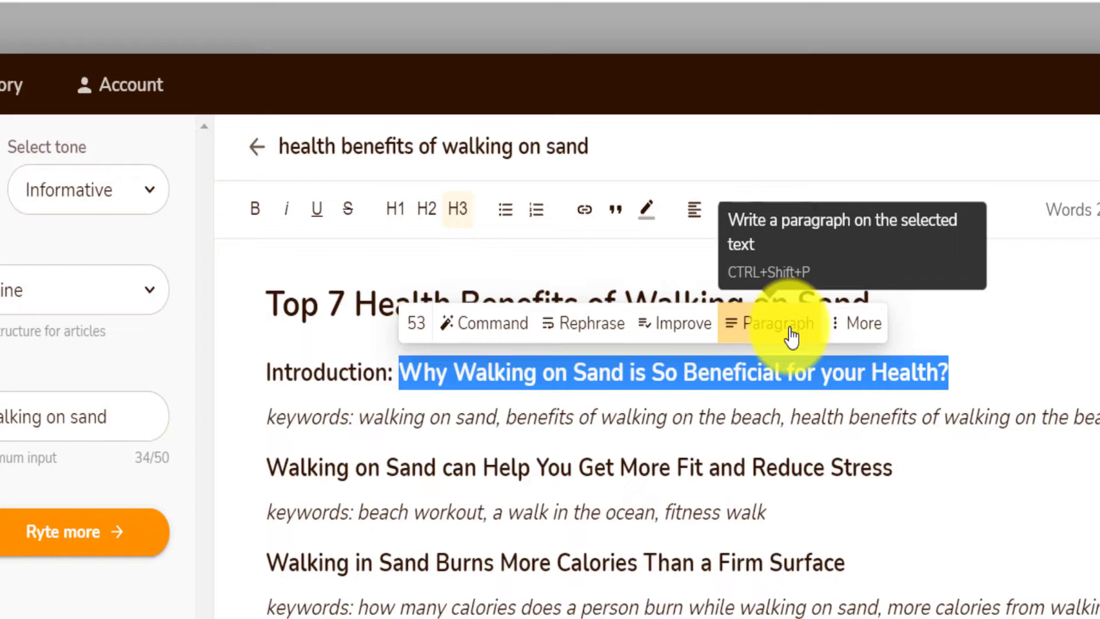
left_click(854, 325)
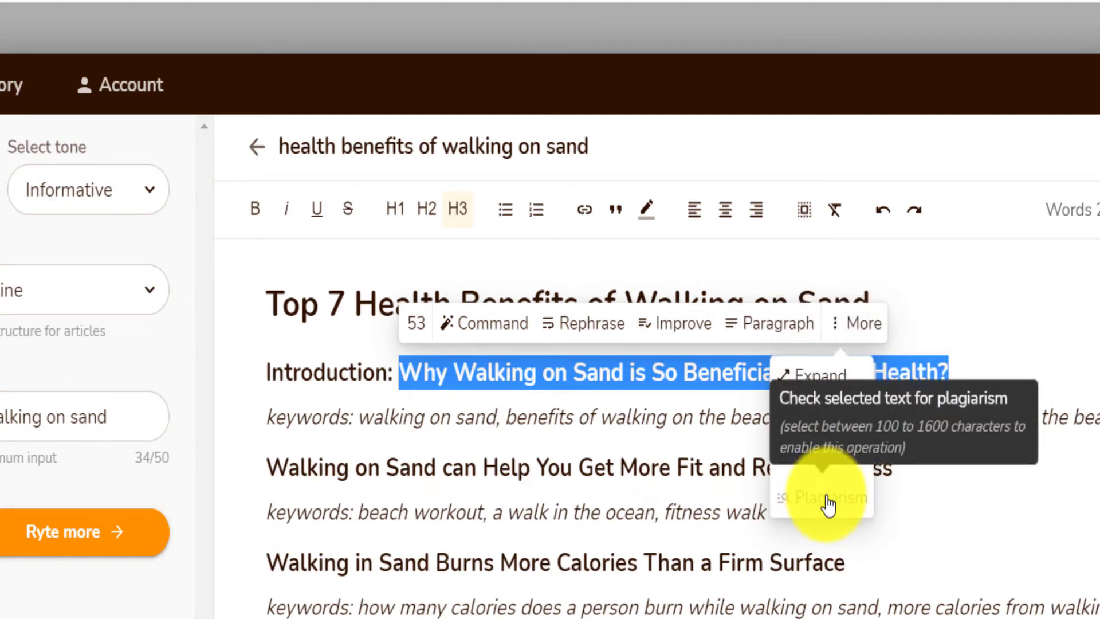
left_click(772, 327)
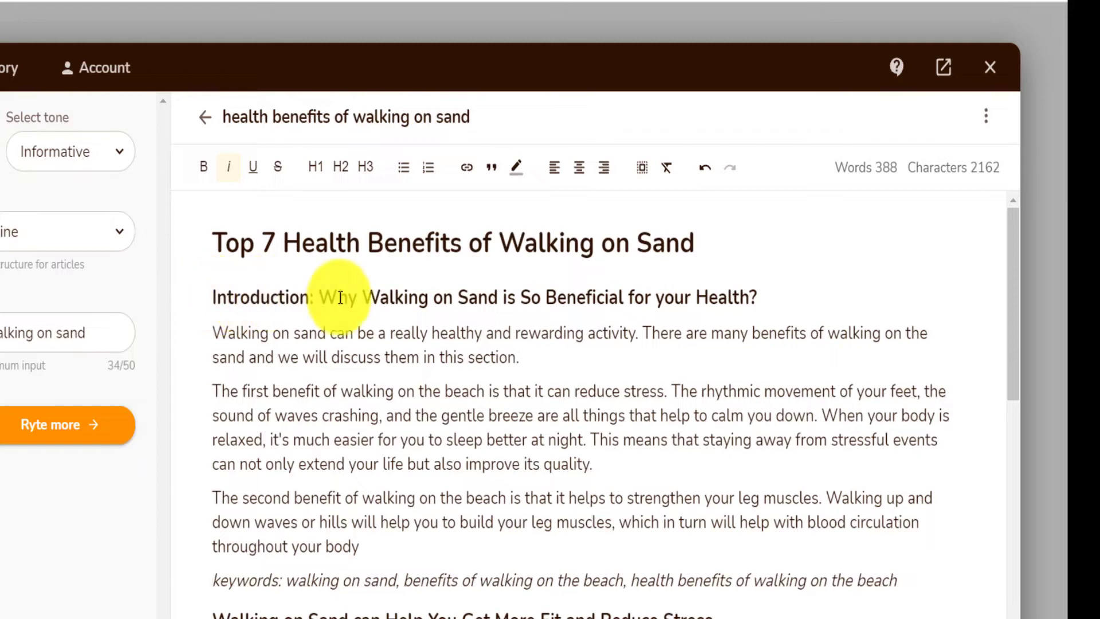
Undo the last change and create a short-length article from the Introduction heading question.
left_click_drag(339, 297, 770, 298)
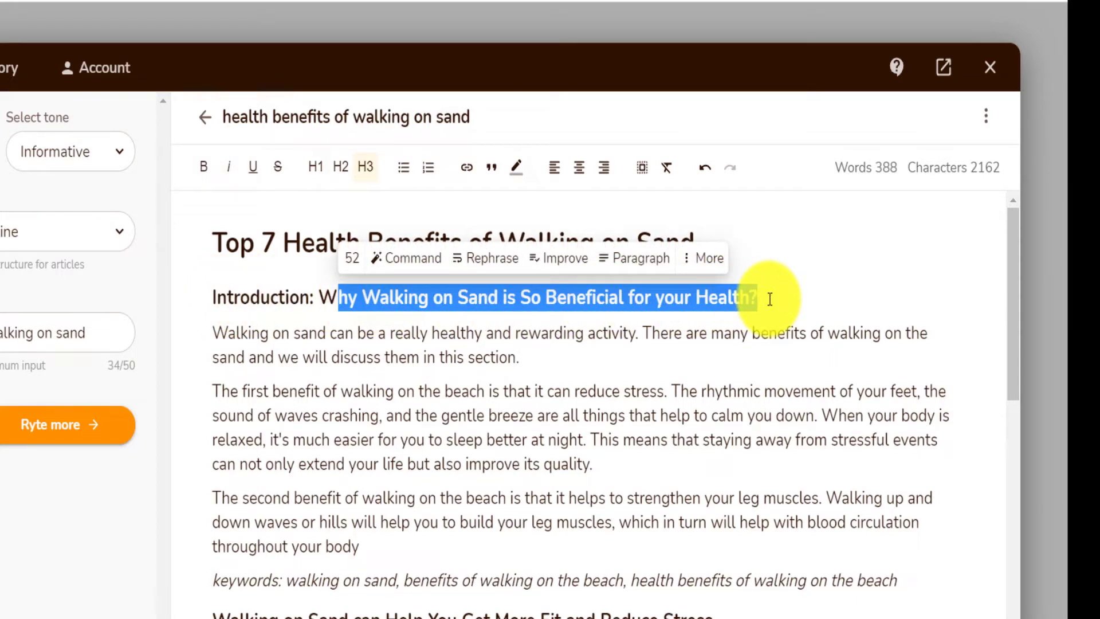
key("ctrl+z")
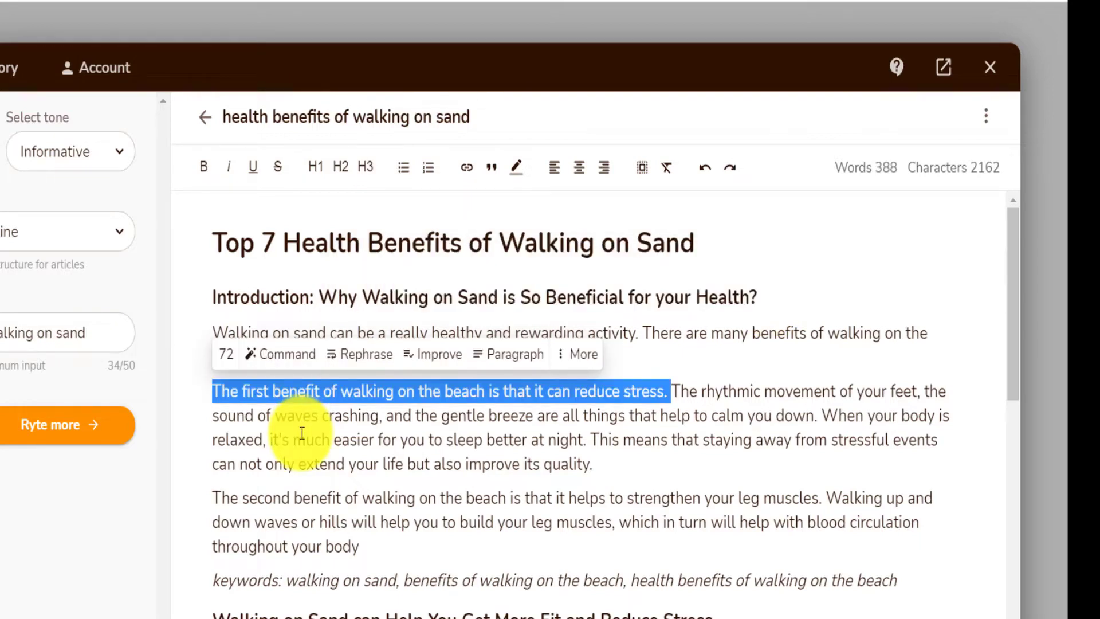
left_click(389, 297)
left_click_drag(325, 298, 745, 289)
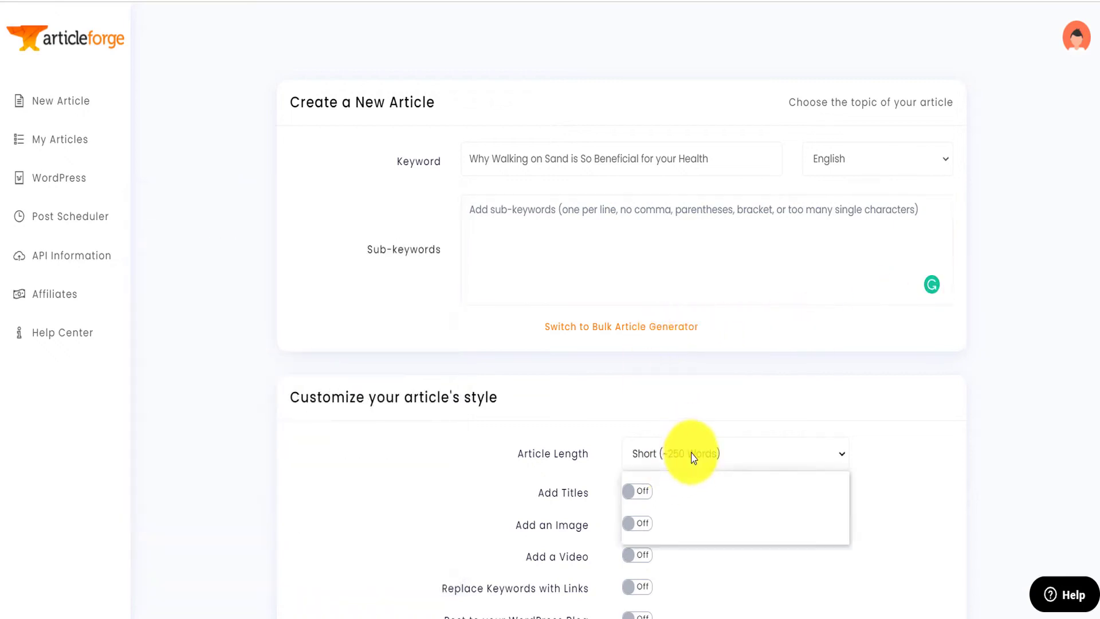
left_click(694, 454)
left_click(707, 499)
scroll(974, 422, "down", 3)
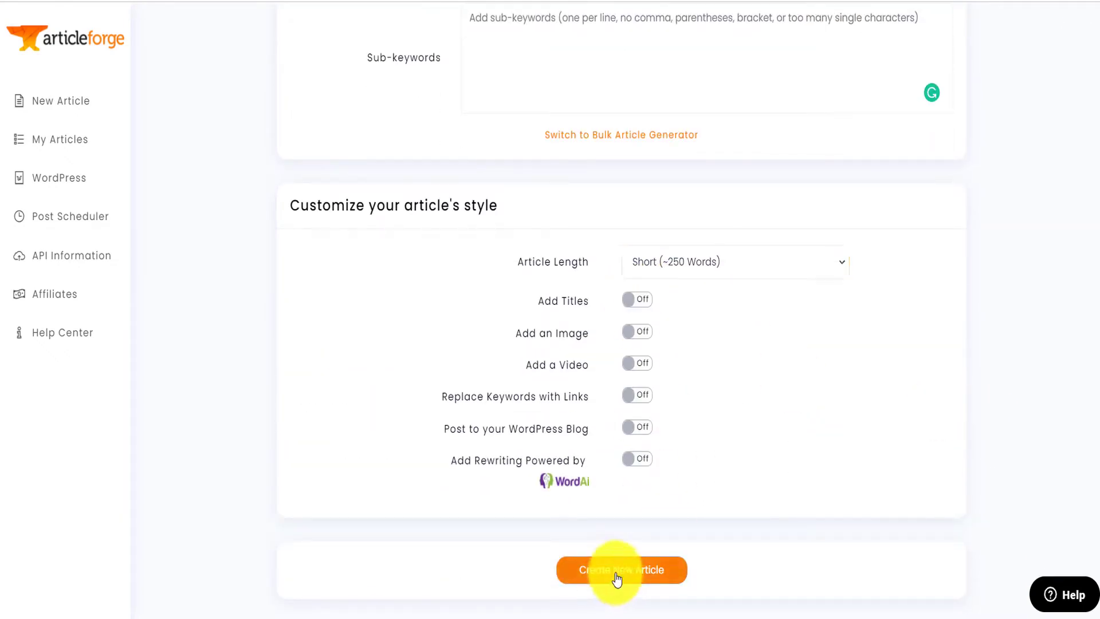
left_click(616, 574)
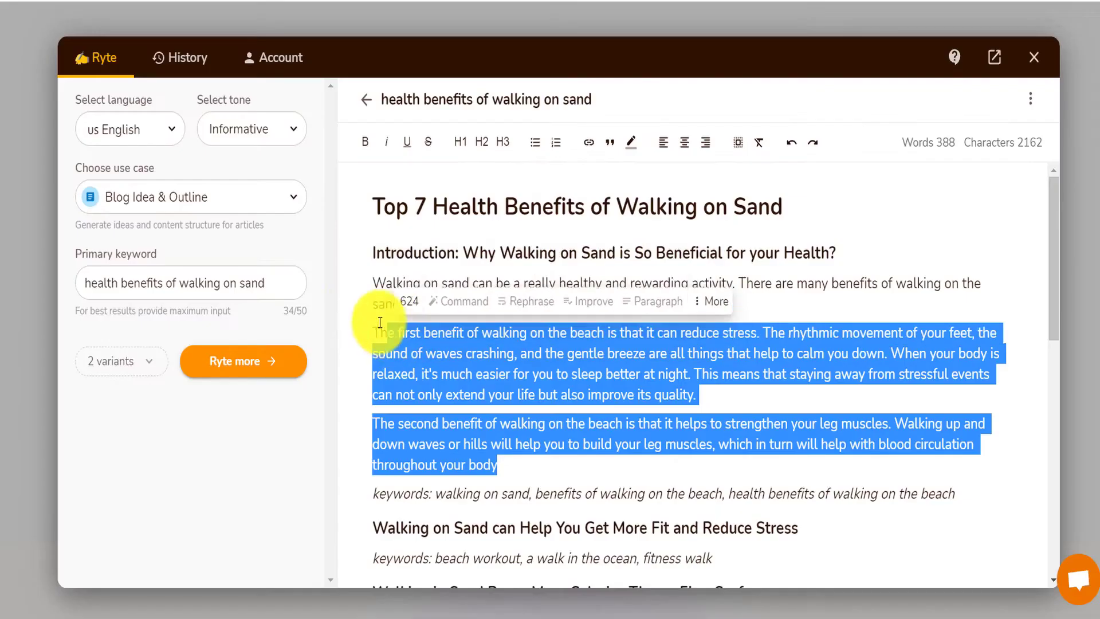
Delete the three generated intro paragraphs and expand the Introduction heading into fuller text.
left_click_drag(380, 323, 358, 290)
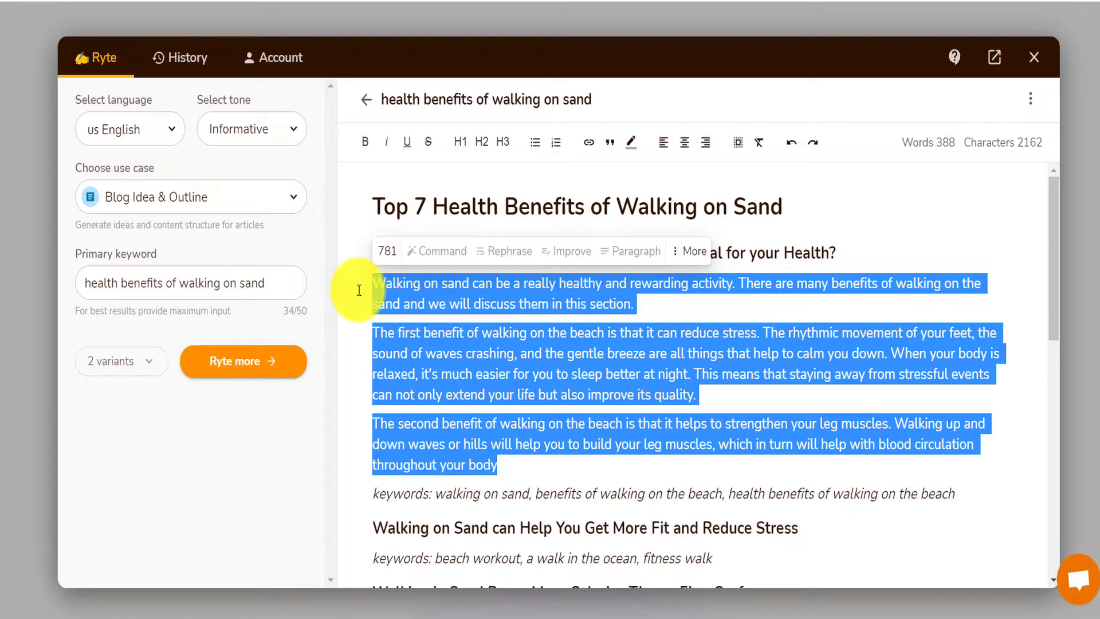
key("BackSpace")
key("BackSpace")
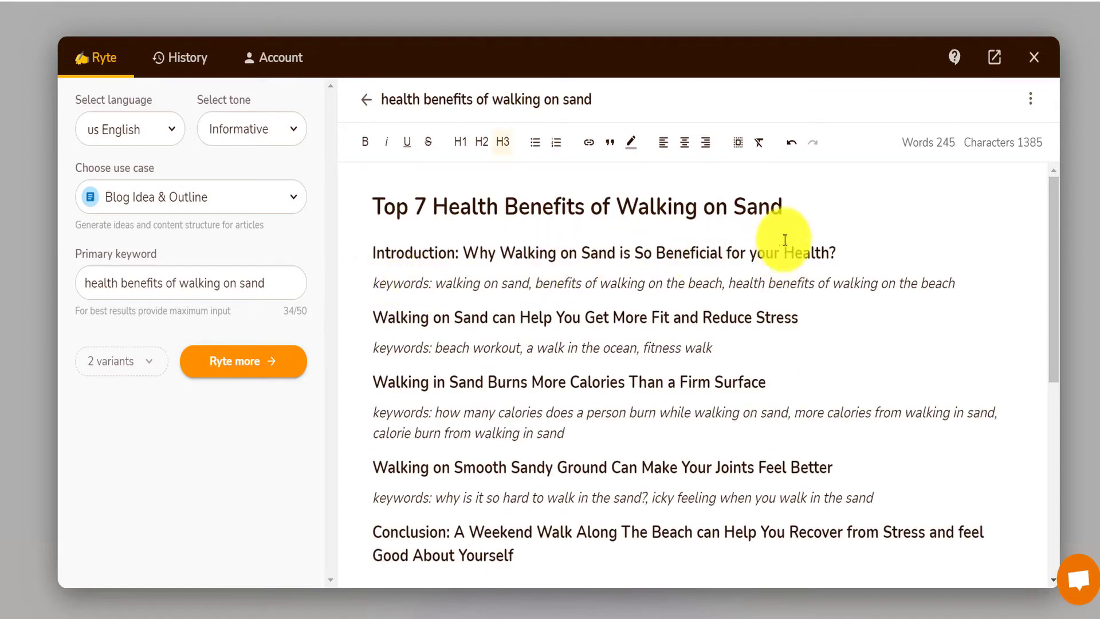
left_click(832, 252)
mouse_move(836, 252)
left_mouse_down()
mouse_move(503, 216)
mouse_move(464, 252)
left_mouse_up()
left_click(775, 223)
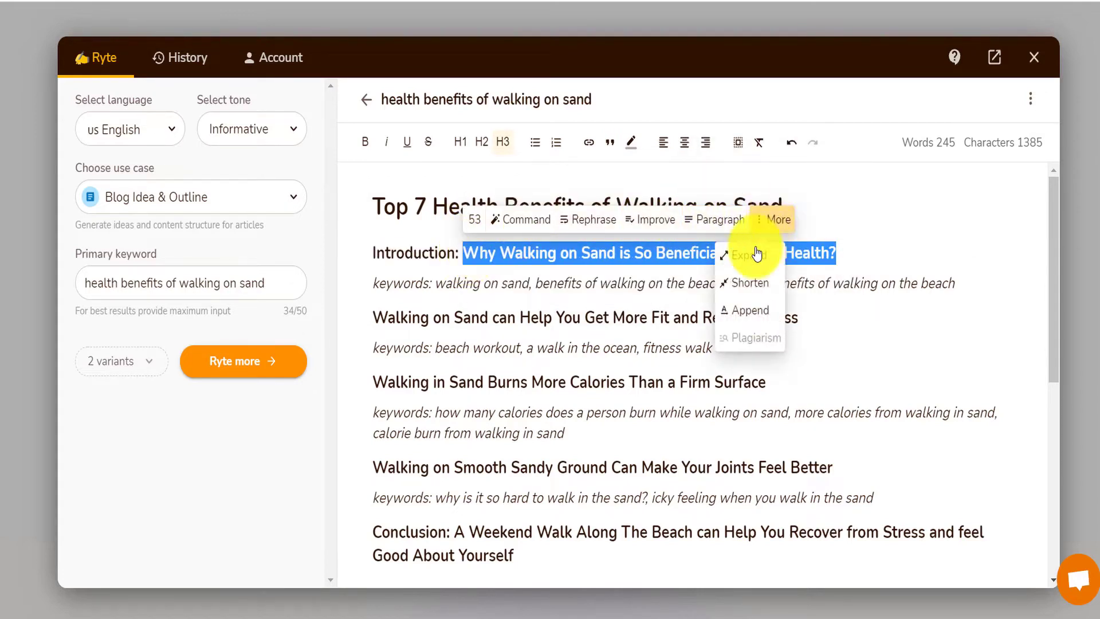
left_click(751, 258)
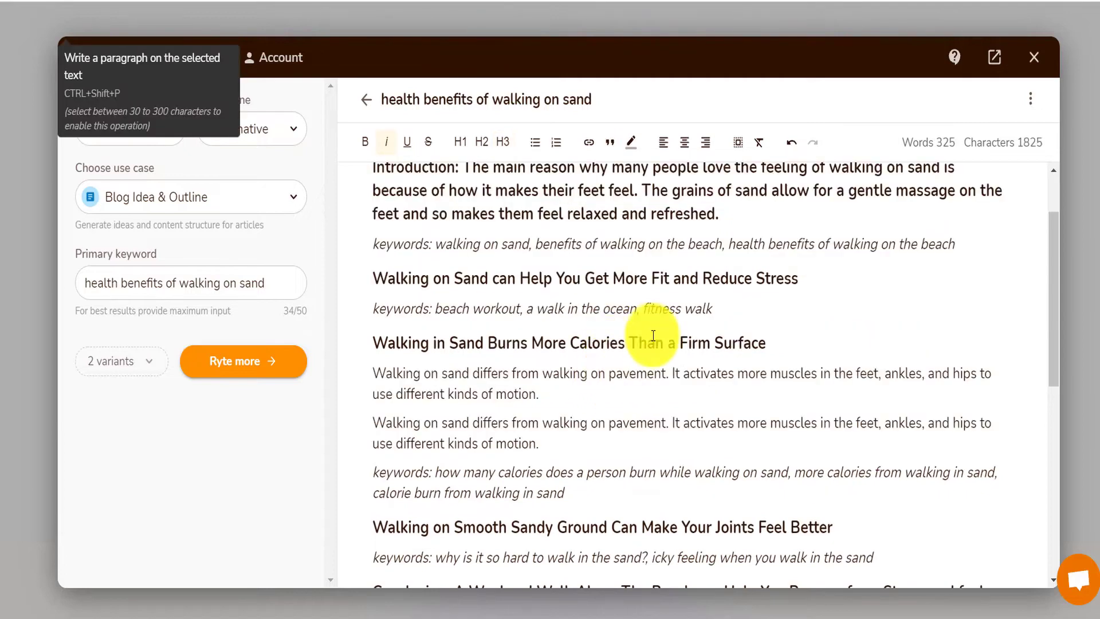
Generate body paragraphs for the 'Walking on Sand can Help' section and the Conclusion.
left_click_drag(799, 278, 658, 264)
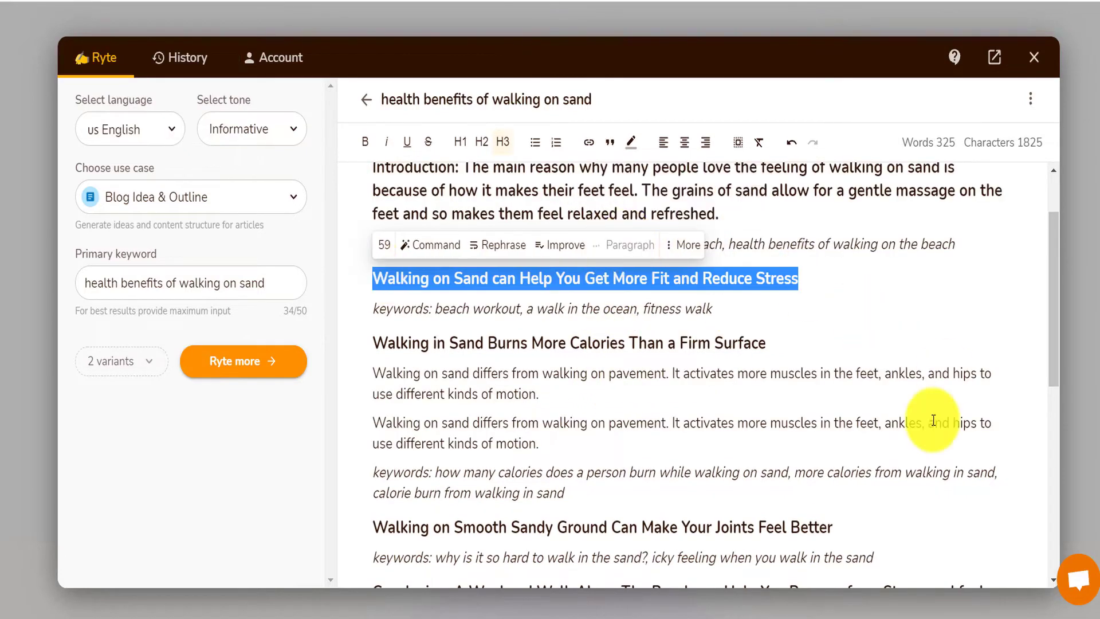
scroll(889, 380, "down", 5)
left_click_drag(832, 332, 643, 299)
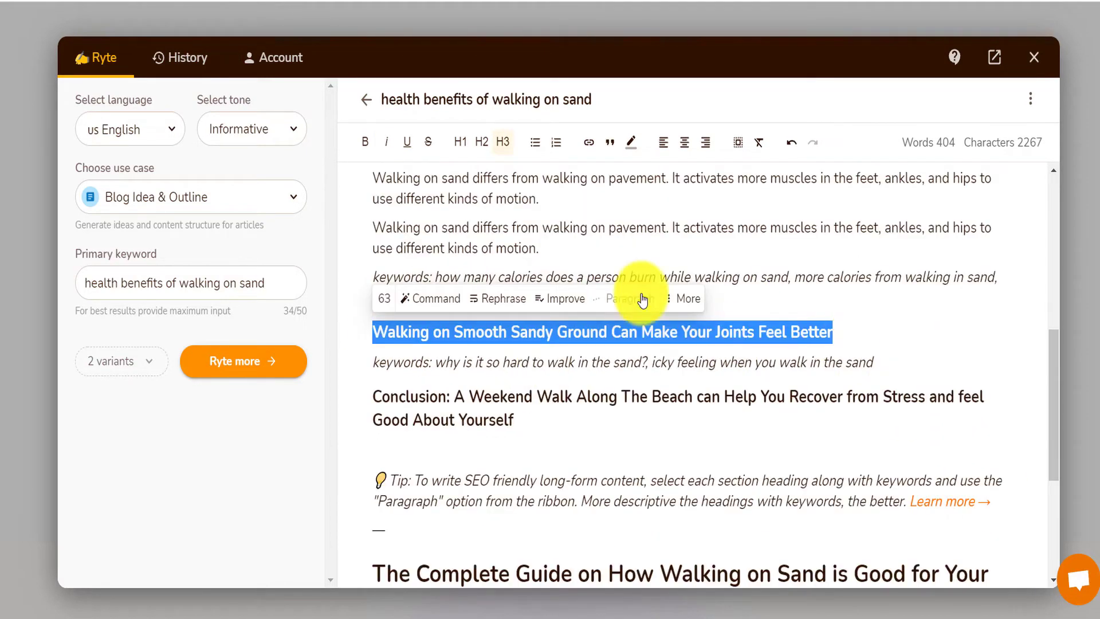
scroll(675, 449, "down", 3)
left_click_drag(513, 343, 454, 320)
left_click(765, 287)
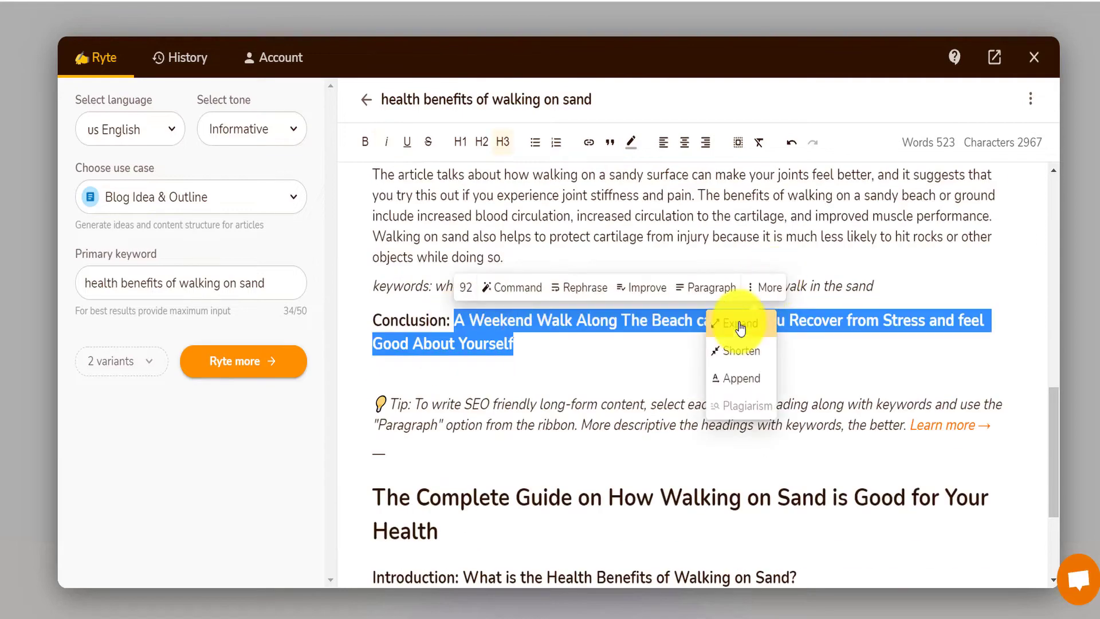
left_click(740, 325)
left_click(716, 288)
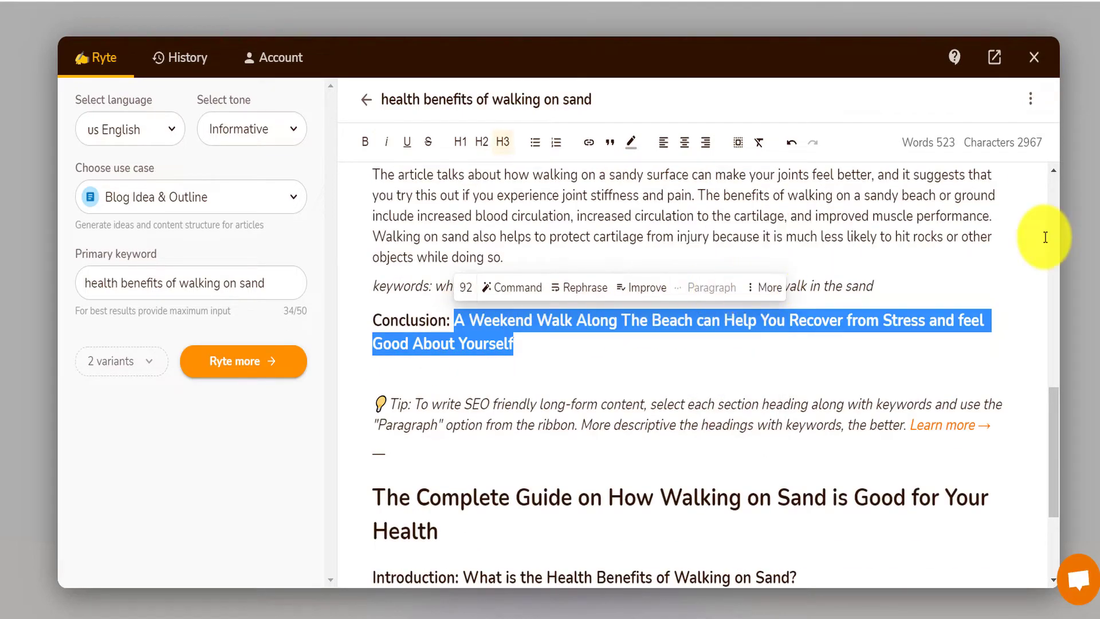
scroll(802, 350, "down", 4)
scroll(810, 344, "up", 15)
double_click(420, 207)
Select the Venice Beach episode's title and then its existing description text in Anchor.
scroll(712, 423, "down", 12)
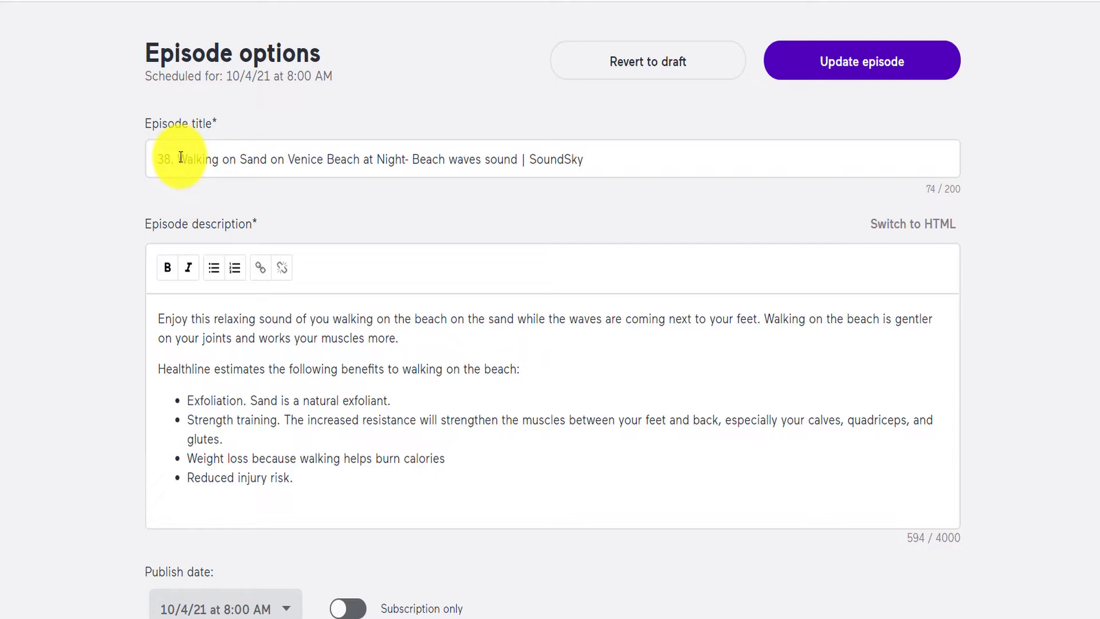
left_click_drag(177, 157, 521, 160)
left_click(246, 344)
left_click(156, 318)
left_click_drag(213, 315, 443, 474)
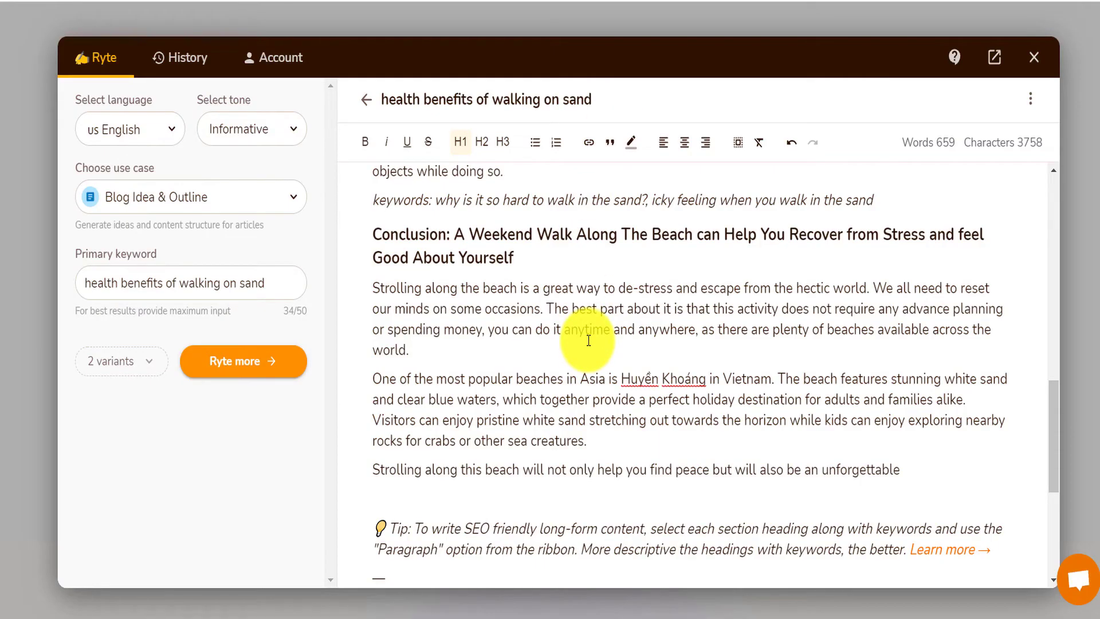
Select the walking-on-sand article from the end of the Conclusion up to its title.
scroll(584, 338, "up", 15)
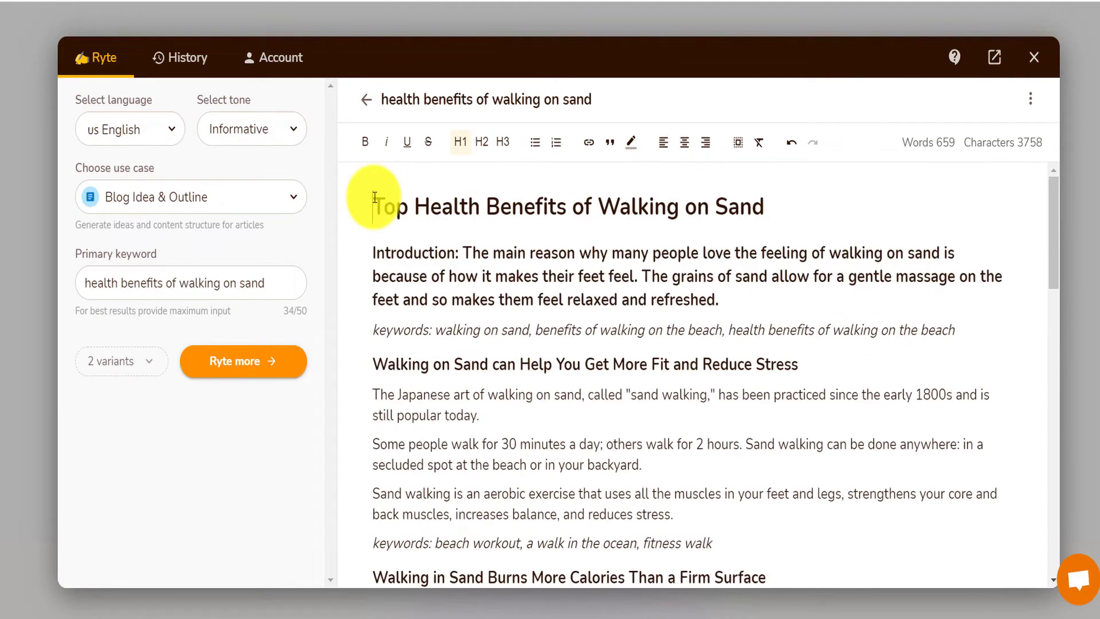
scroll(644, 360, "down", 15)
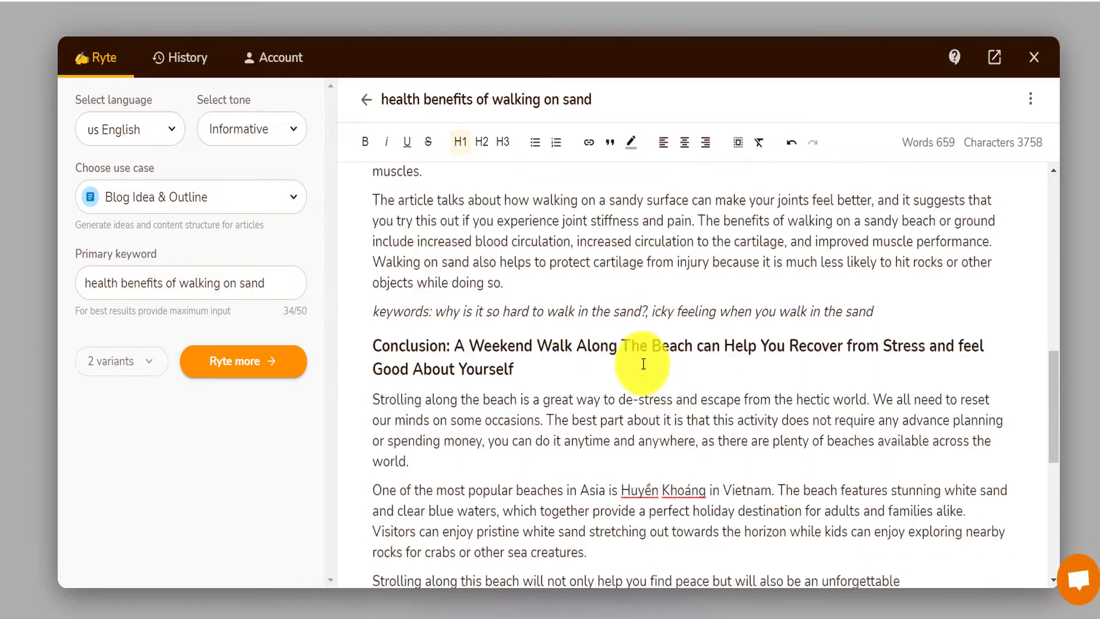
scroll(636, 364, "down", 3)
left_click_drag(930, 393, 373, 170)
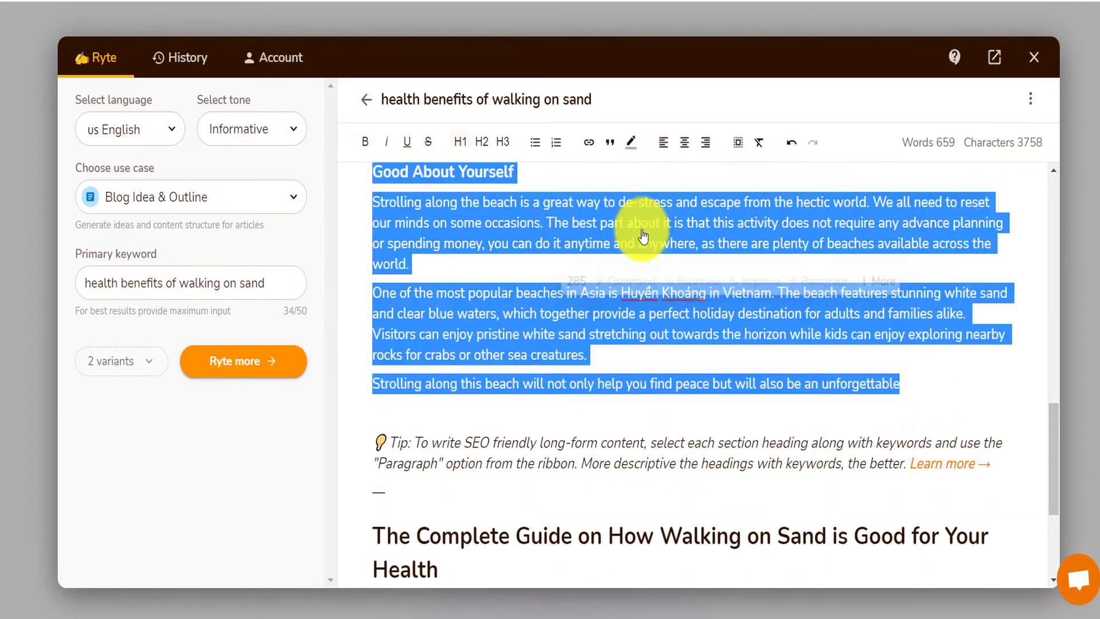
left_click_drag(619, 221, 380, 181)
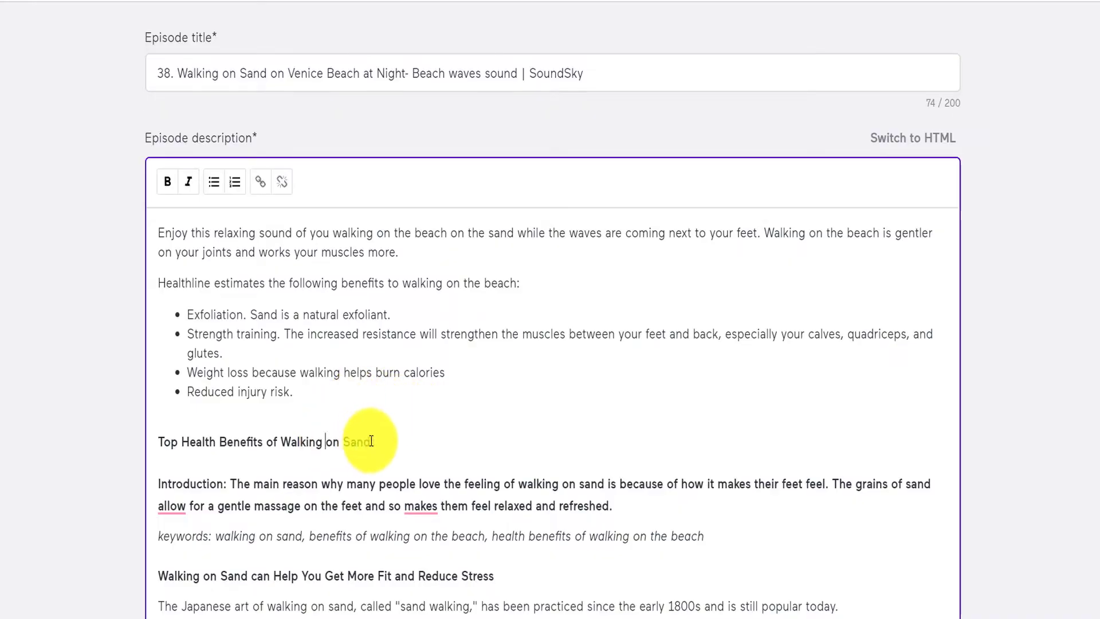
Delete the pasted article's title heading and the 'Introduction:' label from the description.
left_click_drag(373, 440, 147, 446)
key("Delete")
key("Delete")
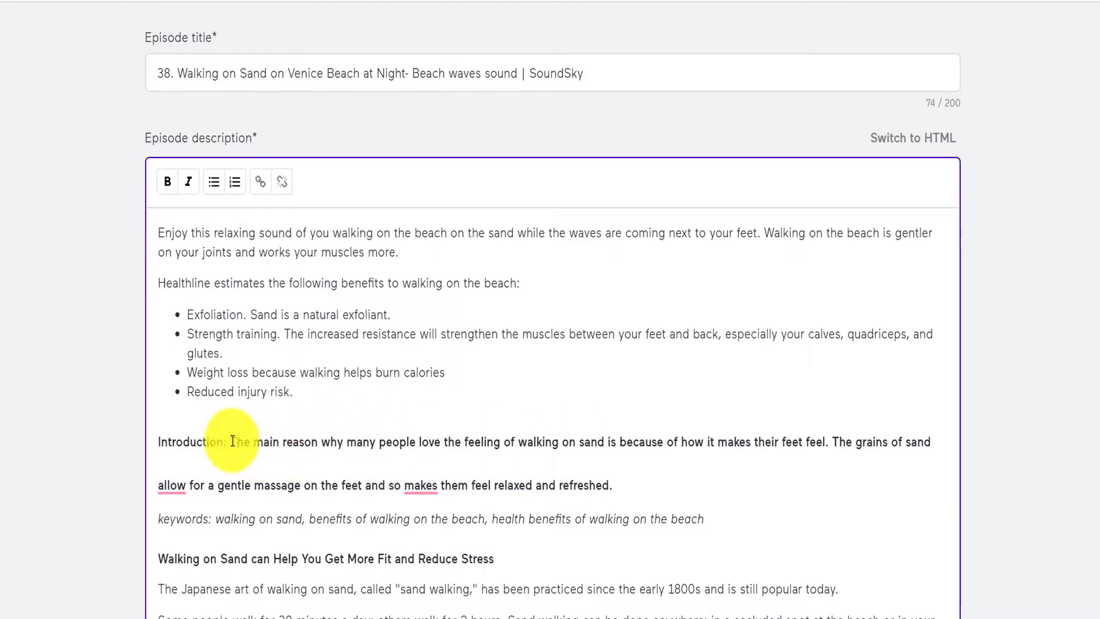
left_click_drag(232, 441, 157, 441)
key("Delete")
Move the calories keywords line to a new 'Tags:' line at the end of the description.
scroll(184, 359, "down", 10)
left_click_drag(923, 276, 532, 476)
key("ctrl+x")
scroll(205, 281, "down", 10)
left_click(645, 400)
key("Return")
type("Tags:")
key("ctrl+v")
scroll(742, 393, "up", 15)
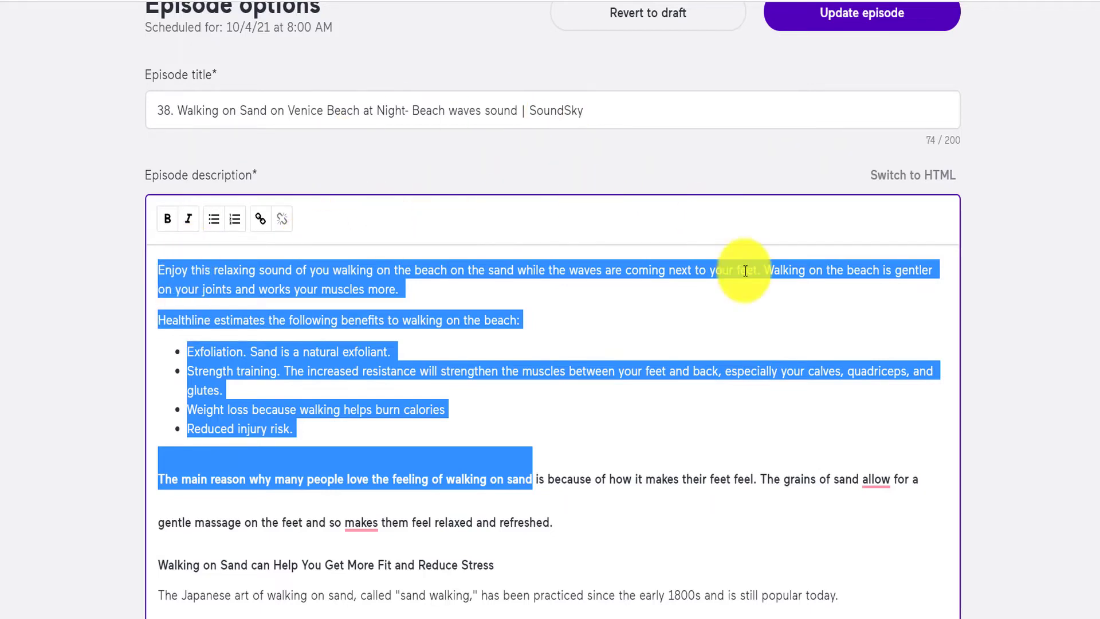
scroll(733, 321, "down", 3)
left_click_drag(183, 350, 448, 551)
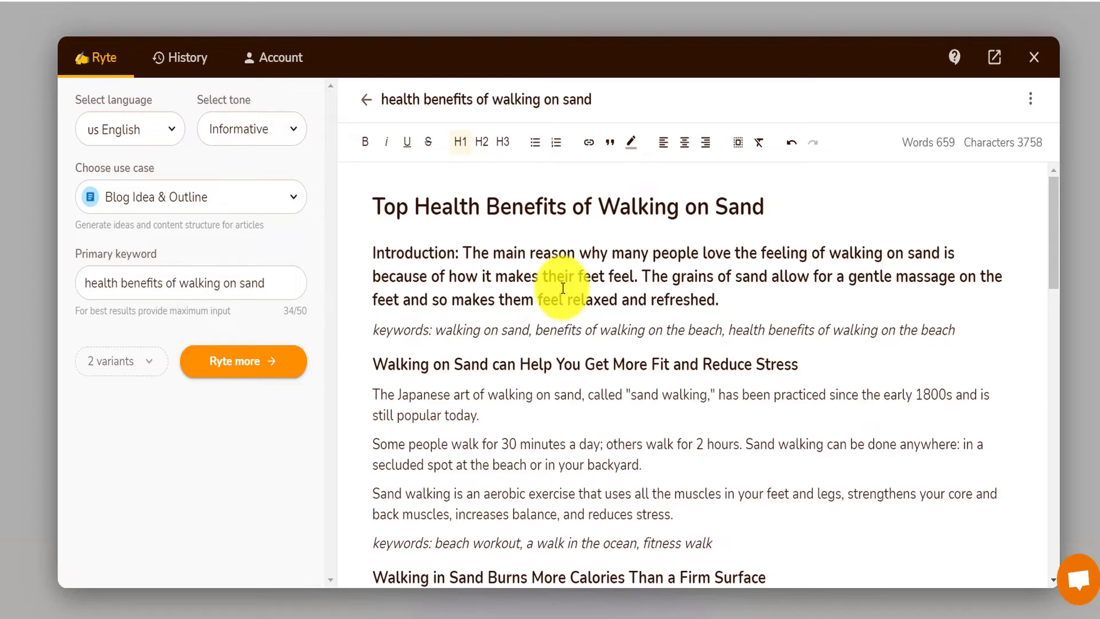
Select the two paragraphs under the calories heading and open their extra options.
scroll(563, 289, "down", 6)
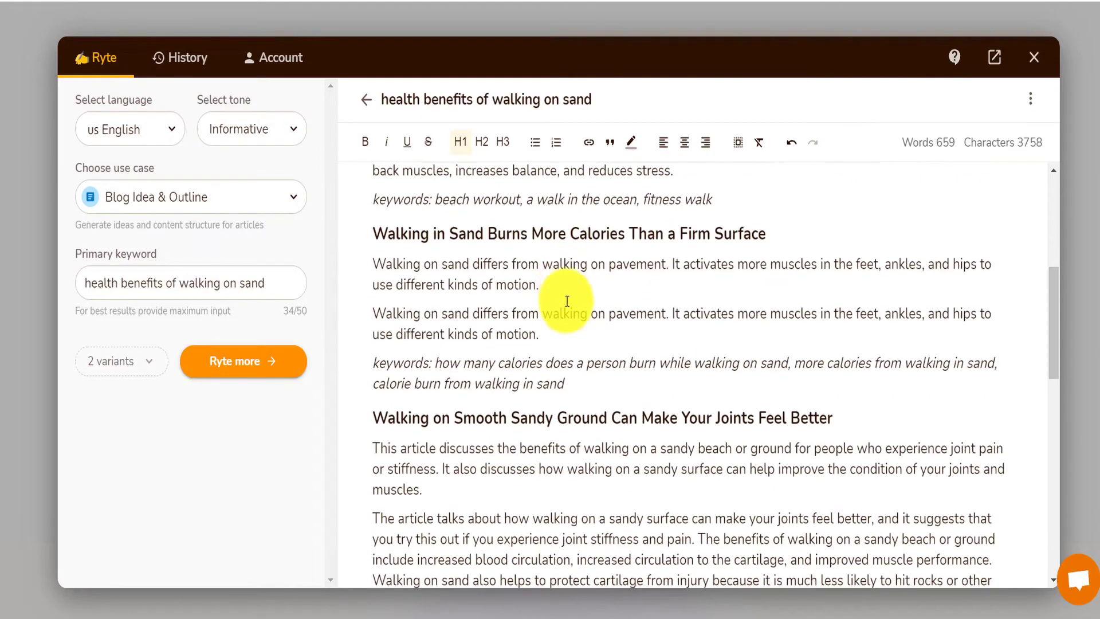
scroll(565, 309, "down", 3)
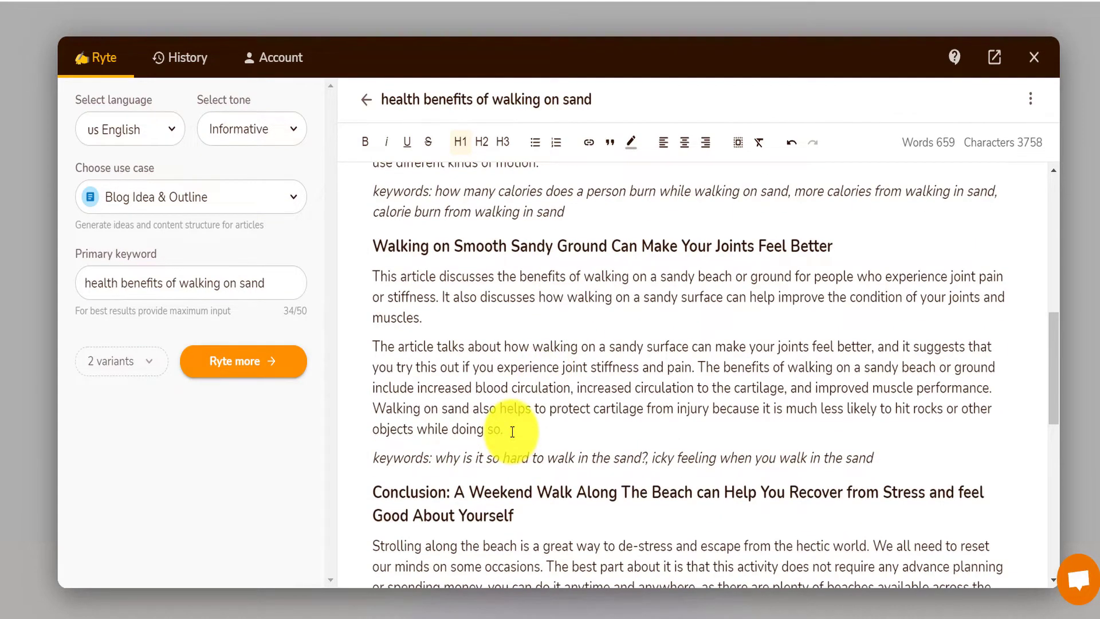
scroll(705, 373, "down", 5)
scroll(705, 374, "up", 11)
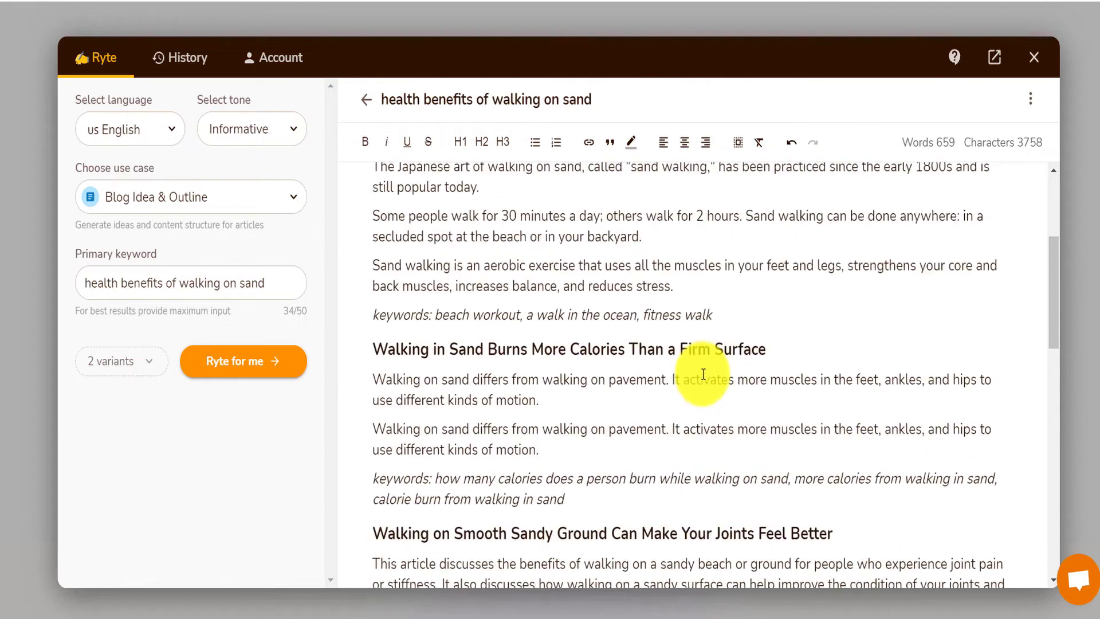
scroll(704, 374, "up", 3)
scroll(704, 373, "down", 3)
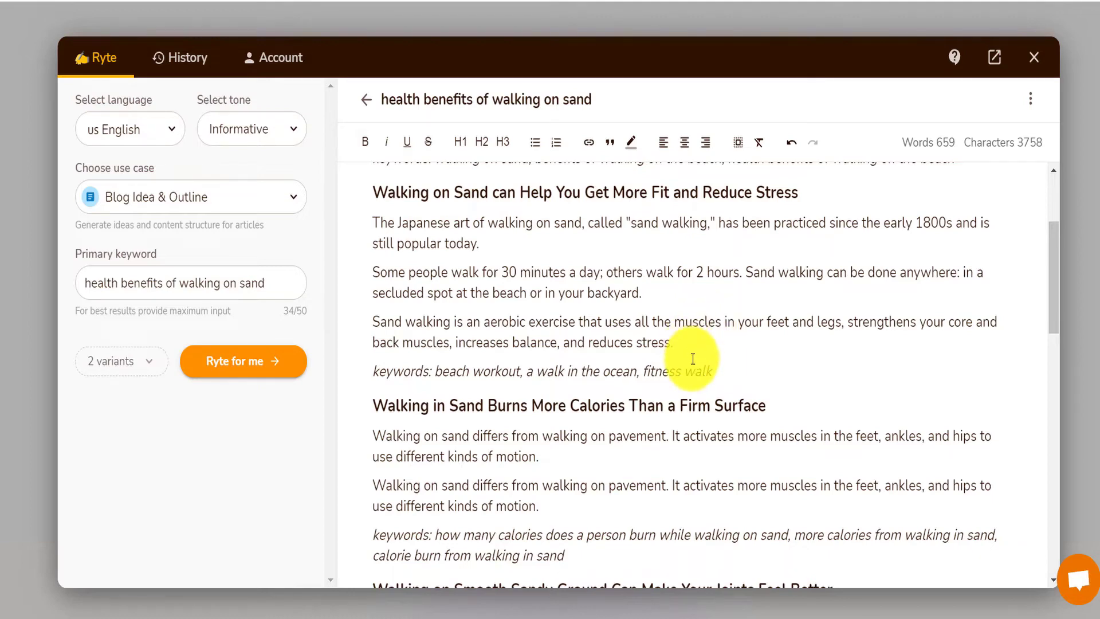
scroll(624, 327, "down", 3)
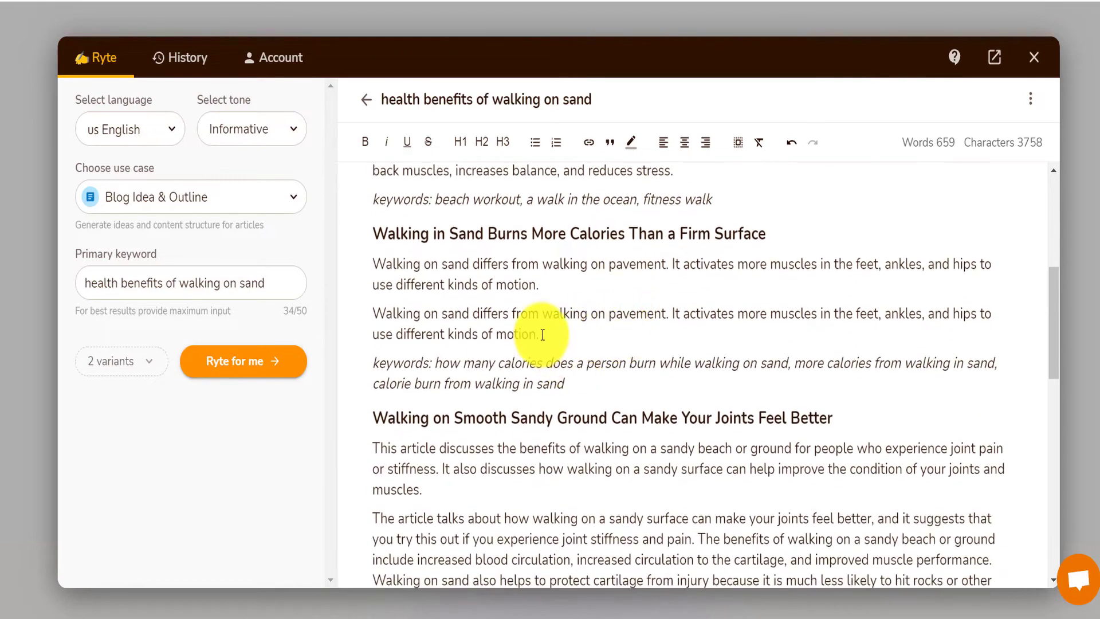
left_click_drag(543, 334, 376, 271)
mouse_move(392, 238)
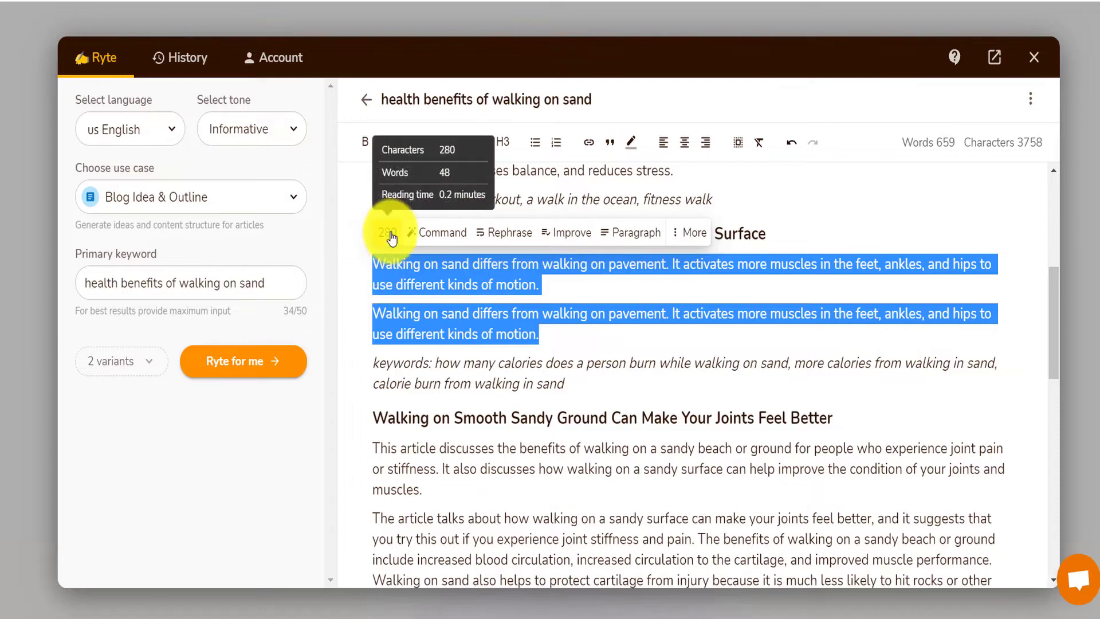
left_click(695, 235)
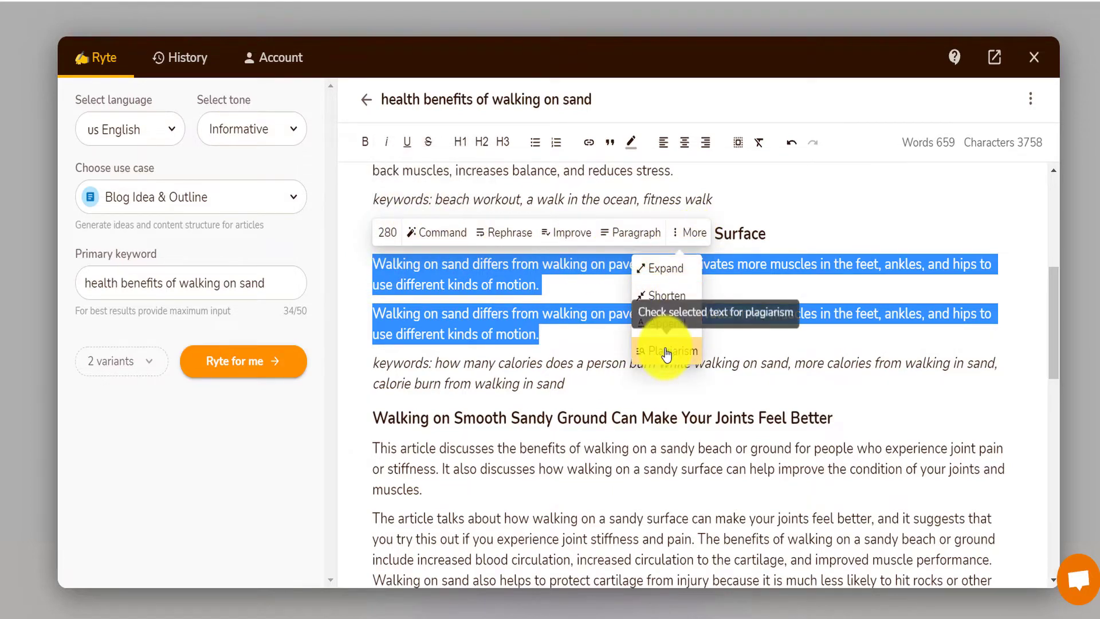
Run a plagiarism check on the joint-pain paragraphs and select the no-matches result message.
scroll(491, 344, "down", 3)
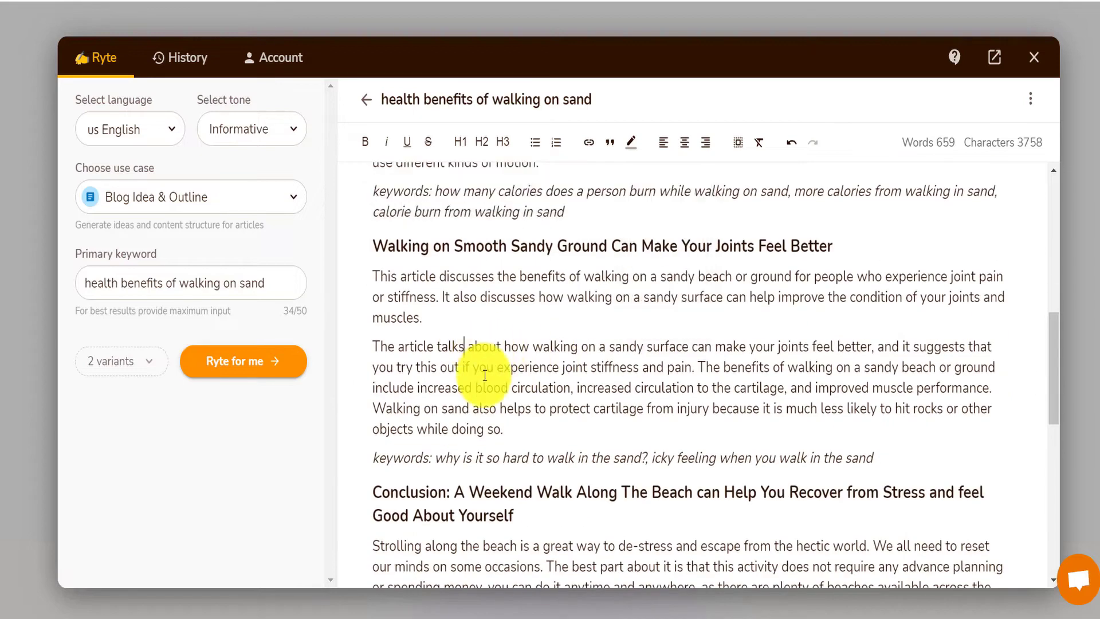
left_click_drag(503, 429, 372, 278)
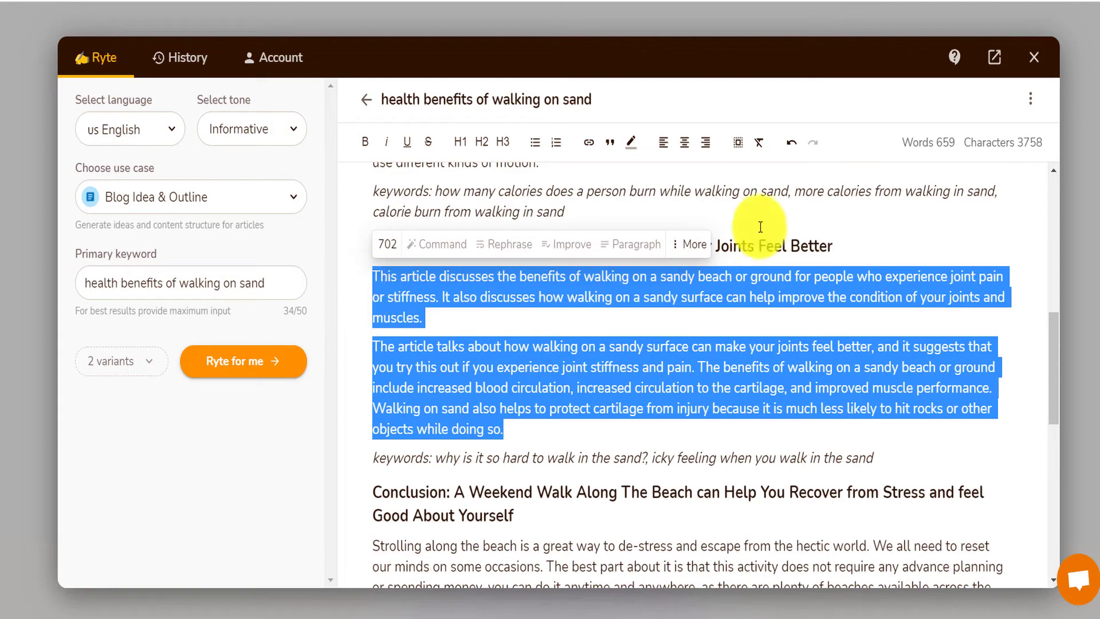
left_click(696, 247)
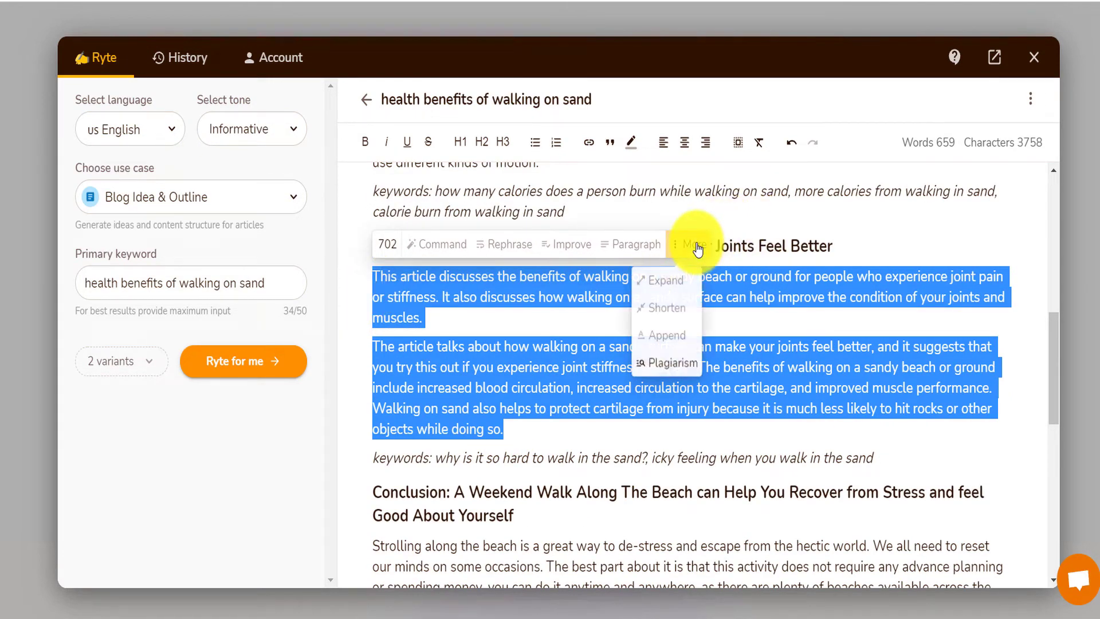
left_click(662, 367)
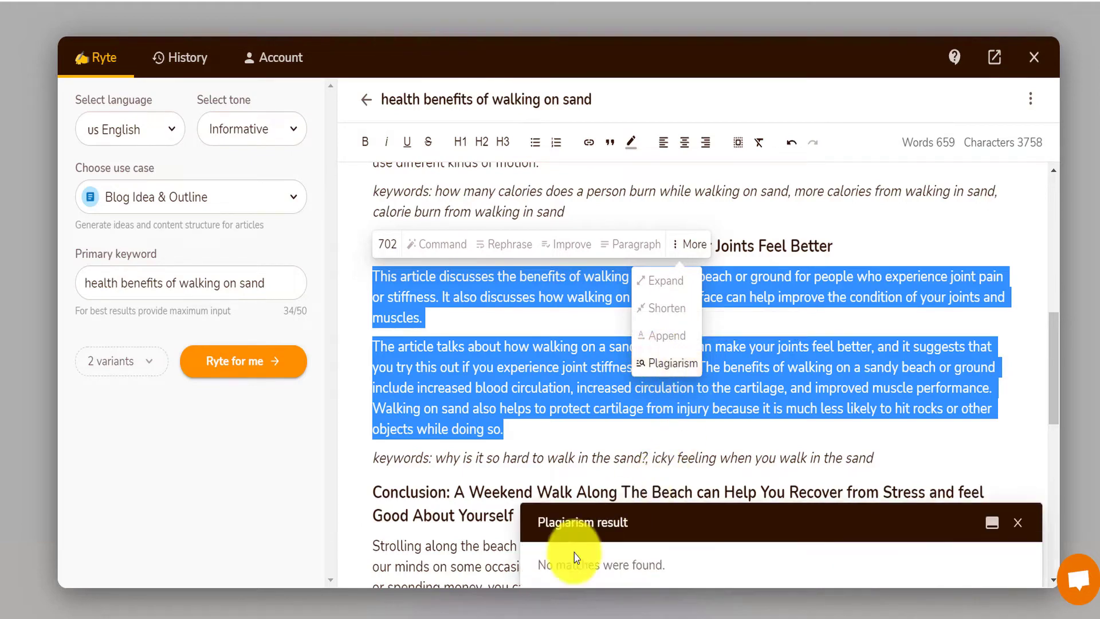
left_click_drag(546, 566, 644, 559)
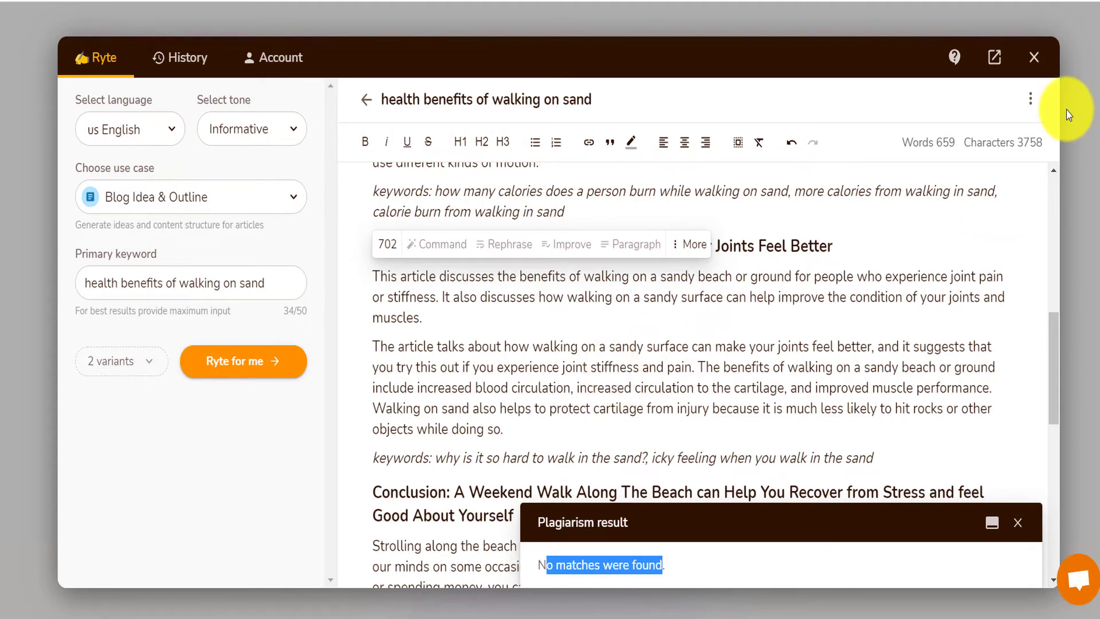
scroll(831, 286, "down", 5)
triple_click(545, 565)
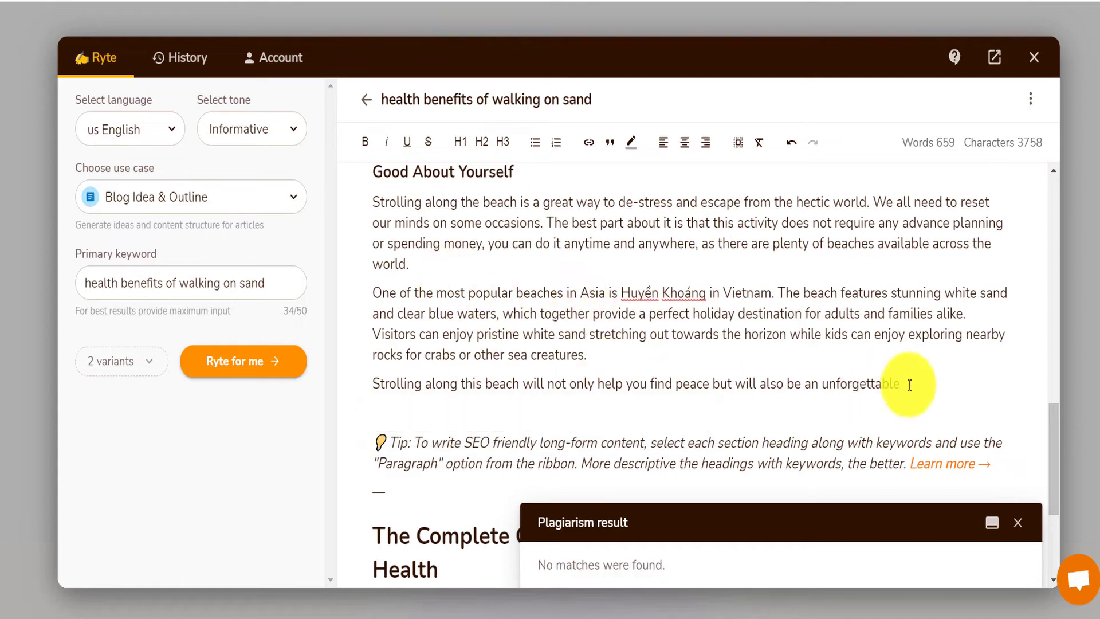
Paste the selected beach paragraphs into Dupli Checker's plagiarism box and tick the reCAPTCHA.
left_click_drag(913, 383, 358, 207)
key("ctrl+t")
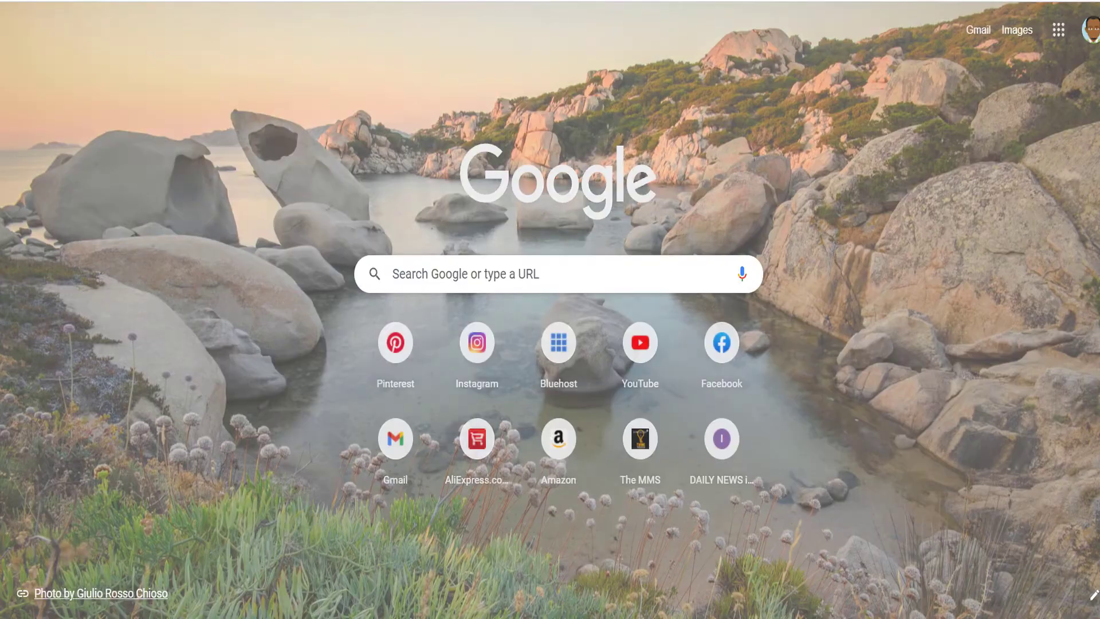
type("dupl")
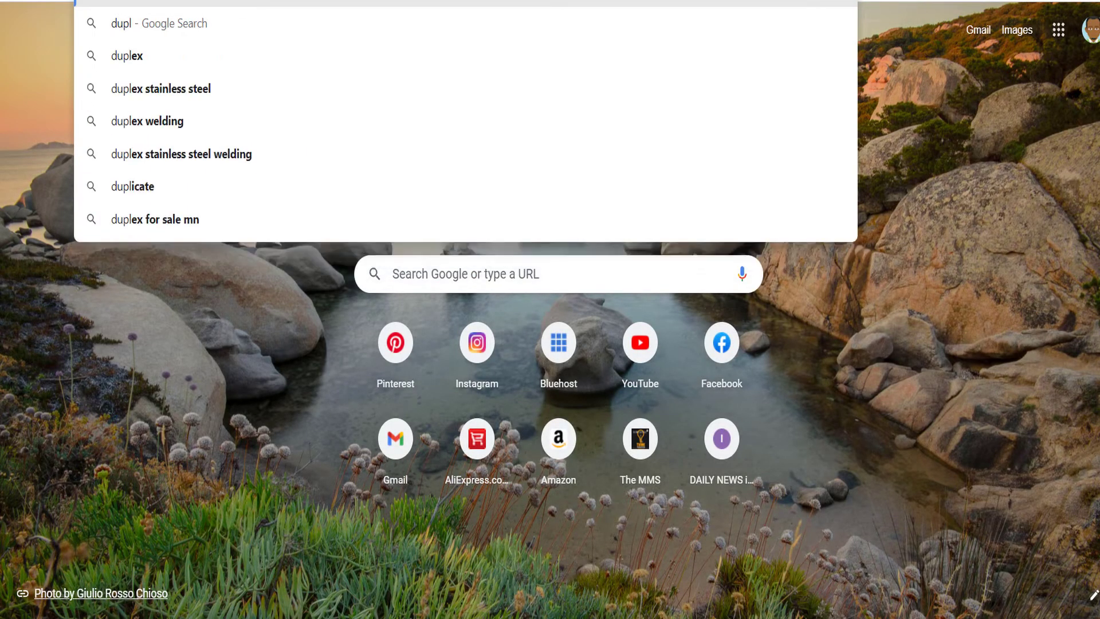
key("Return")
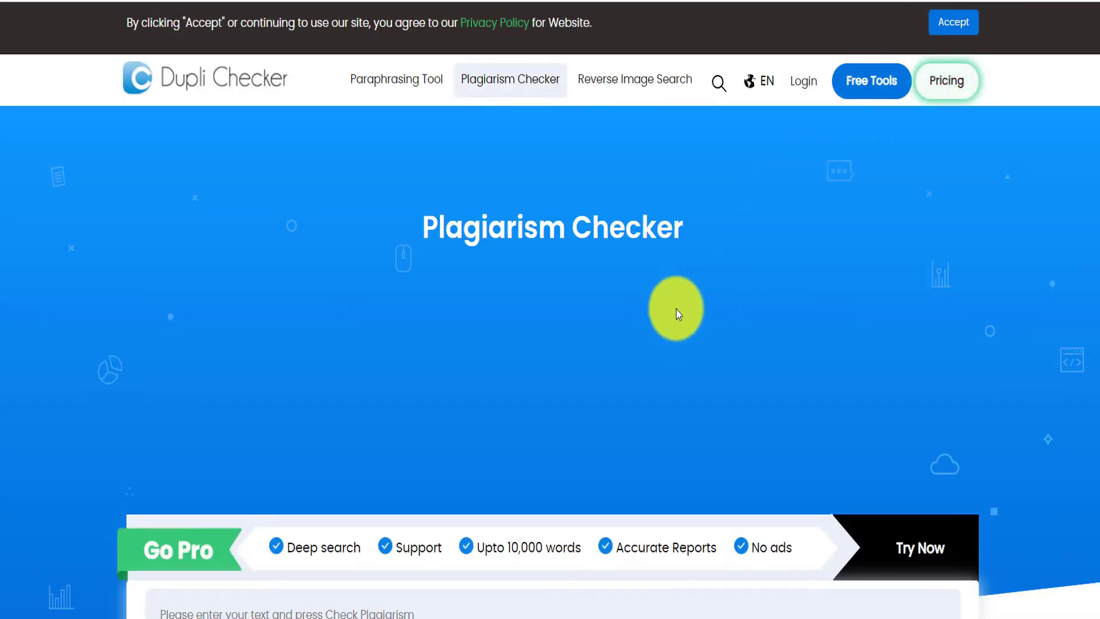
scroll(676, 311, "down", 7)
left_click(456, 236)
type("Strolling along the beach is a great way to de-stress and escape from the hectic world. We all need to reset our minds on some occasions. The best part about it is that this activity does not require any advance planning or spending money, you can do it anytime and anywhere, as there are plenty of beaches available across the world.  One of the most popular beaches in Asia is Huyền Khoang in Vietnam. The beach features stunning white sand and clear blue waters, which together provide a perfect holiday destination for adults and families alike. Visitors can enjoy pristine white sand stretching out towards the horizon while kids can enjoy exploring nearby rocks for crabs or other sea creatures.  Strolling along this beach will not only help you find peace but will also be an unforgettable")
scroll(456, 235, "down", 5)
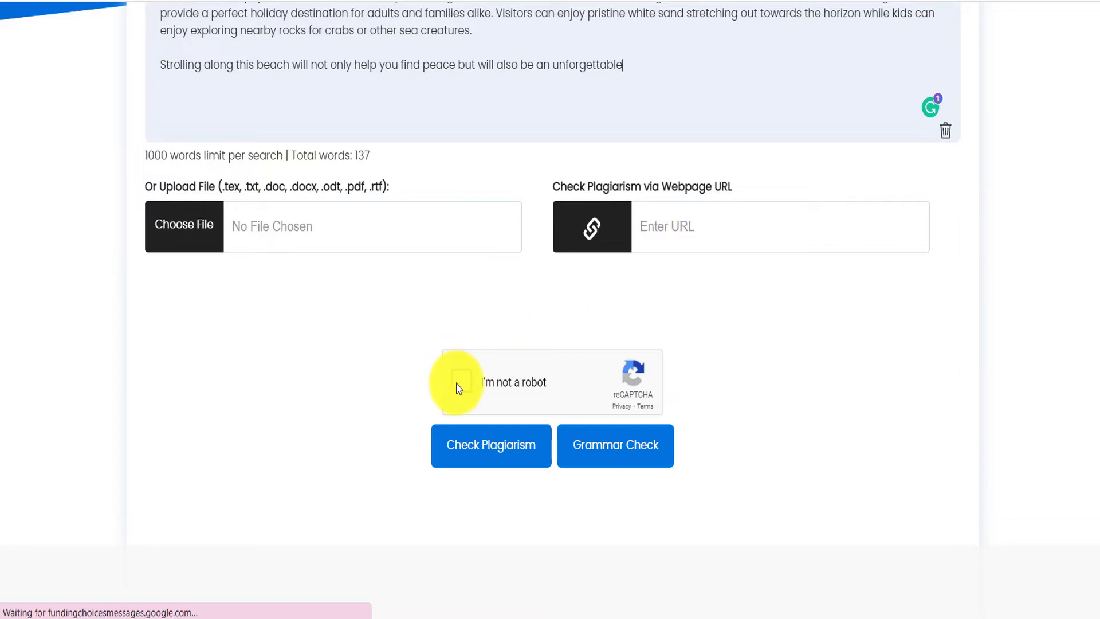
left_click(471, 458)
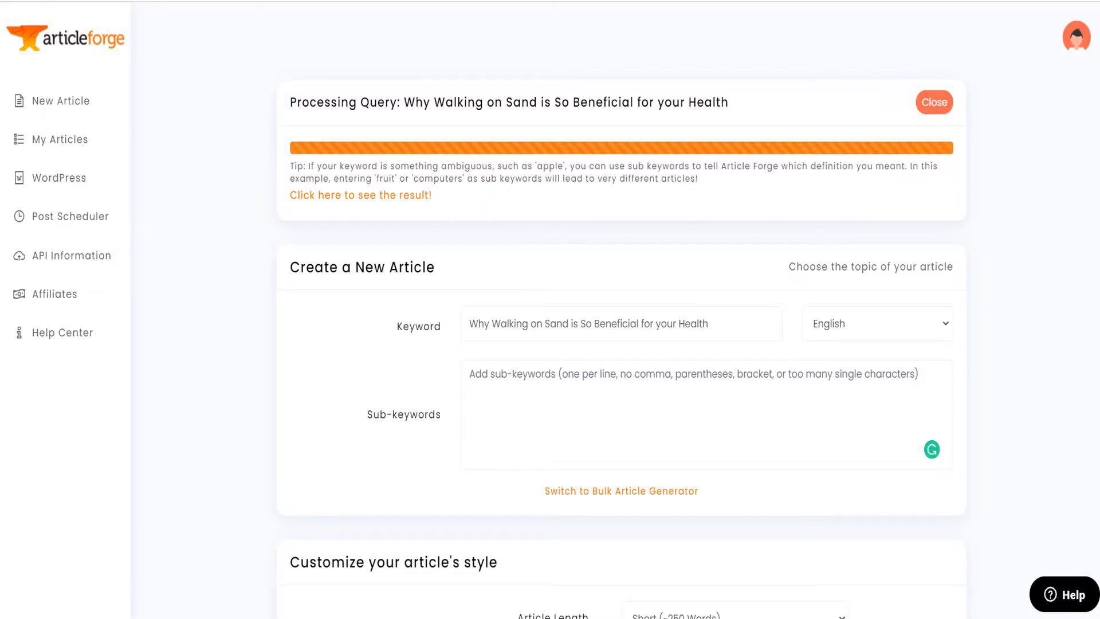
Open the finished Article Forge article and select passages, ending with its whole first paragraph.
left_click(399, 200)
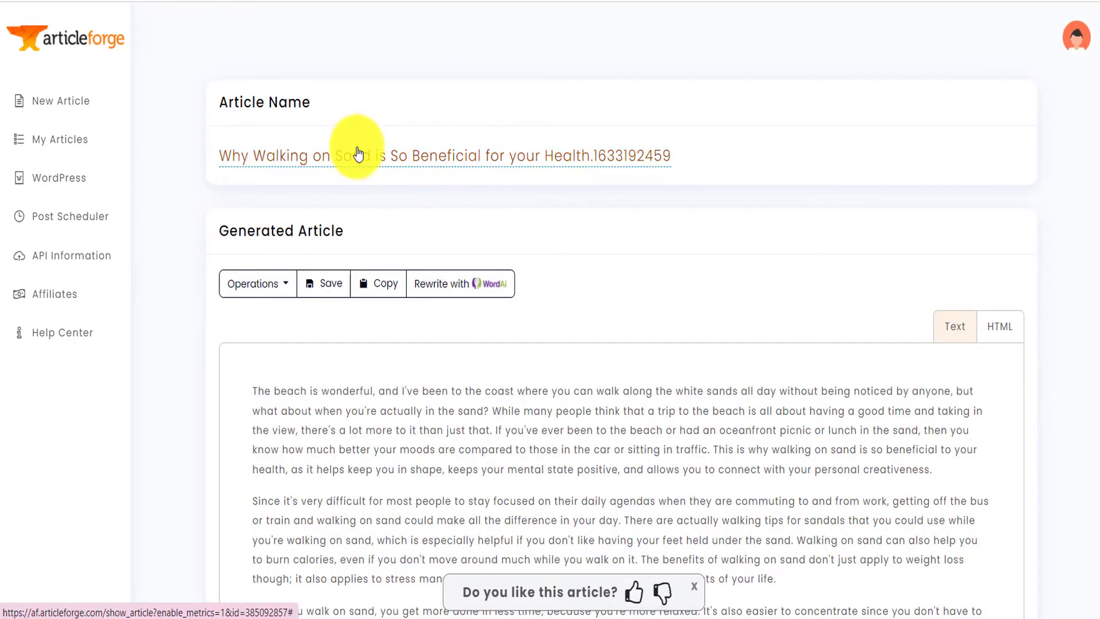
mouse_move(212, 158)
left_mouse_down()
mouse_move(368, 143)
mouse_move(590, 150)
left_mouse_up()
scroll(610, 275, "down", 3)
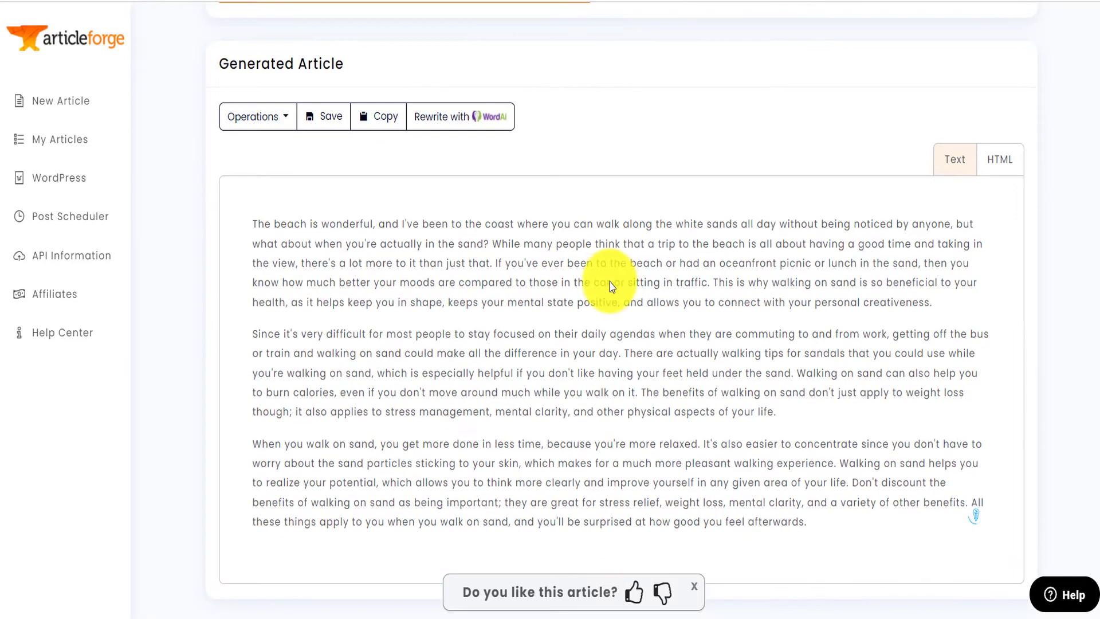
left_click(484, 334)
mouse_move(808, 520)
left_mouse_down()
mouse_move(444, 361)
mouse_move(265, 248)
mouse_move(245, 222)
left_mouse_up()
left_click(247, 229)
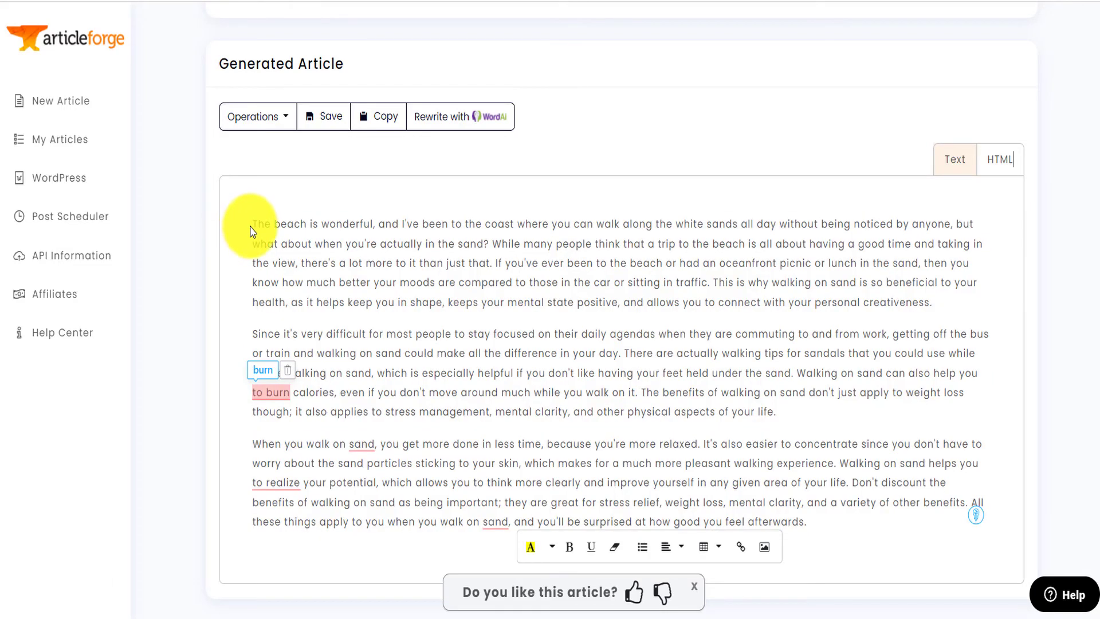
left_click_drag(380, 222, 393, 245)
left_click(336, 263)
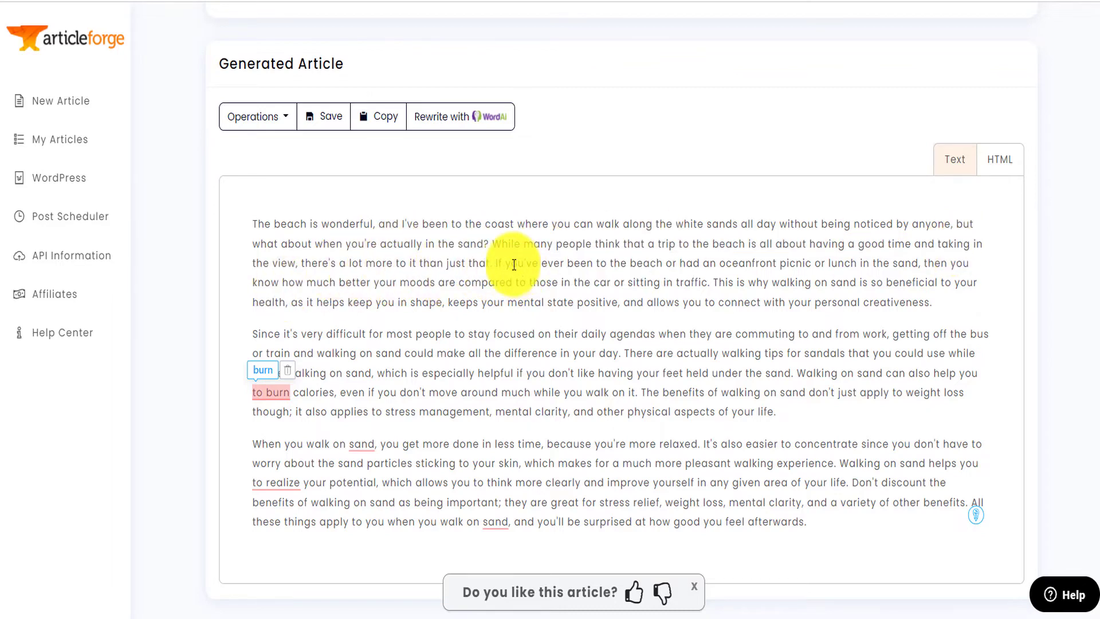
left_click_drag(498, 263, 886, 258)
left_click(561, 247)
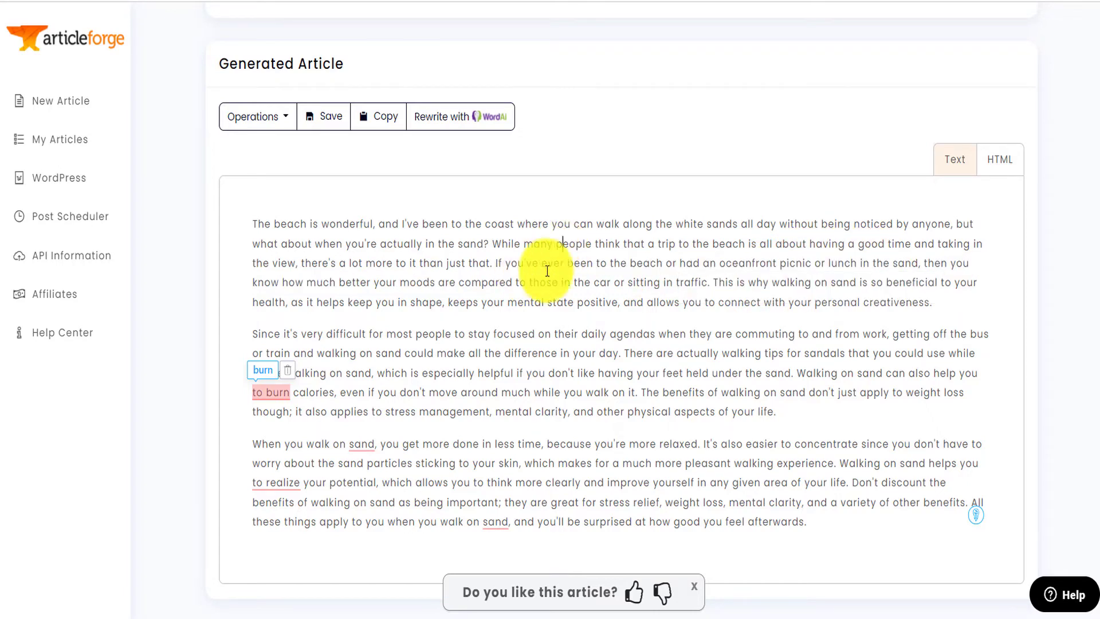
left_click_drag(932, 298, 252, 223)
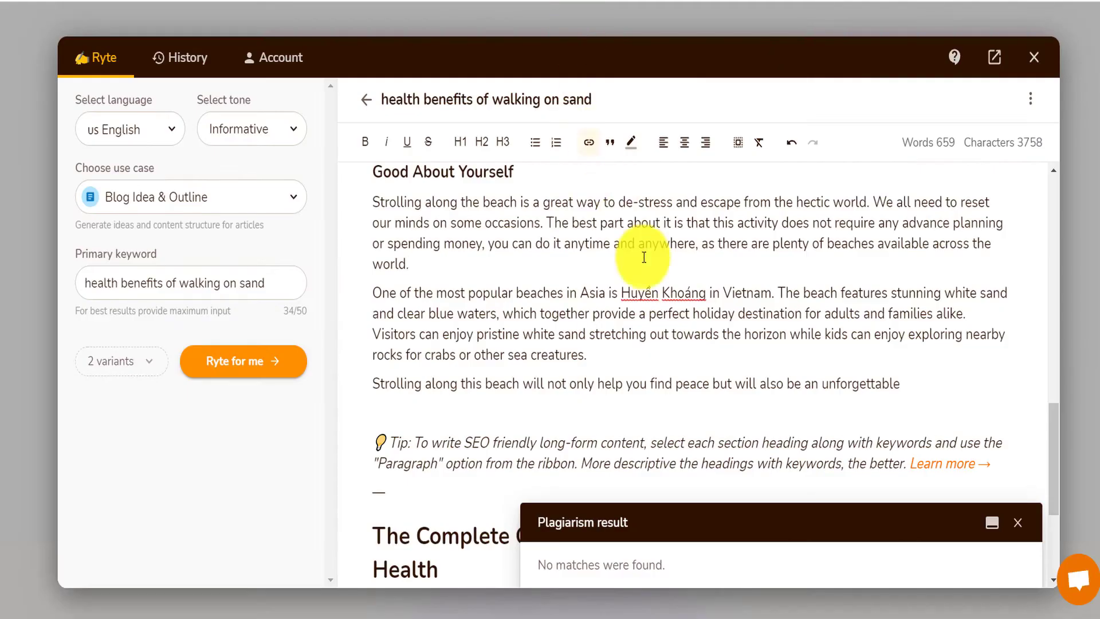
scroll(648, 258, "up", 5)
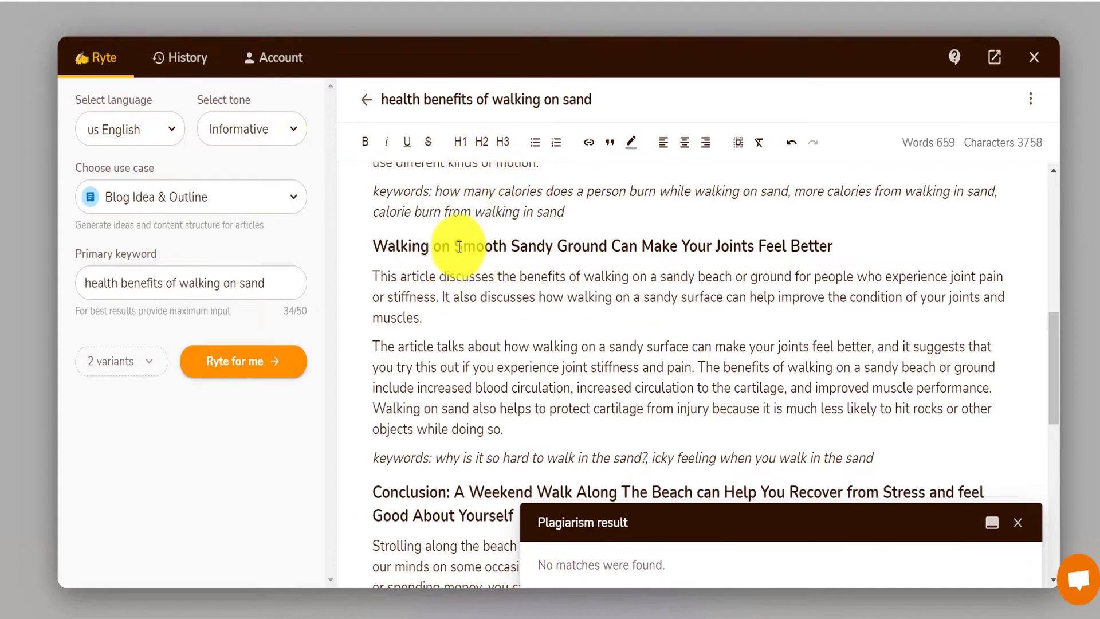
left_click_drag(429, 247, 765, 236)
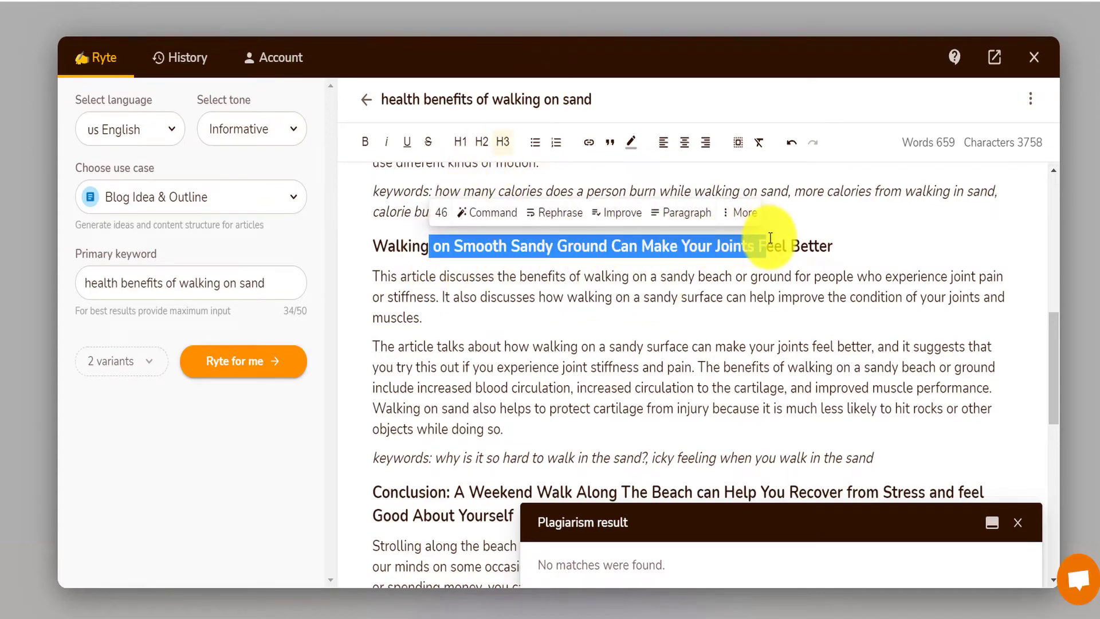
left_click_drag(388, 245, 573, 245)
left_click_drag(462, 276, 545, 424)
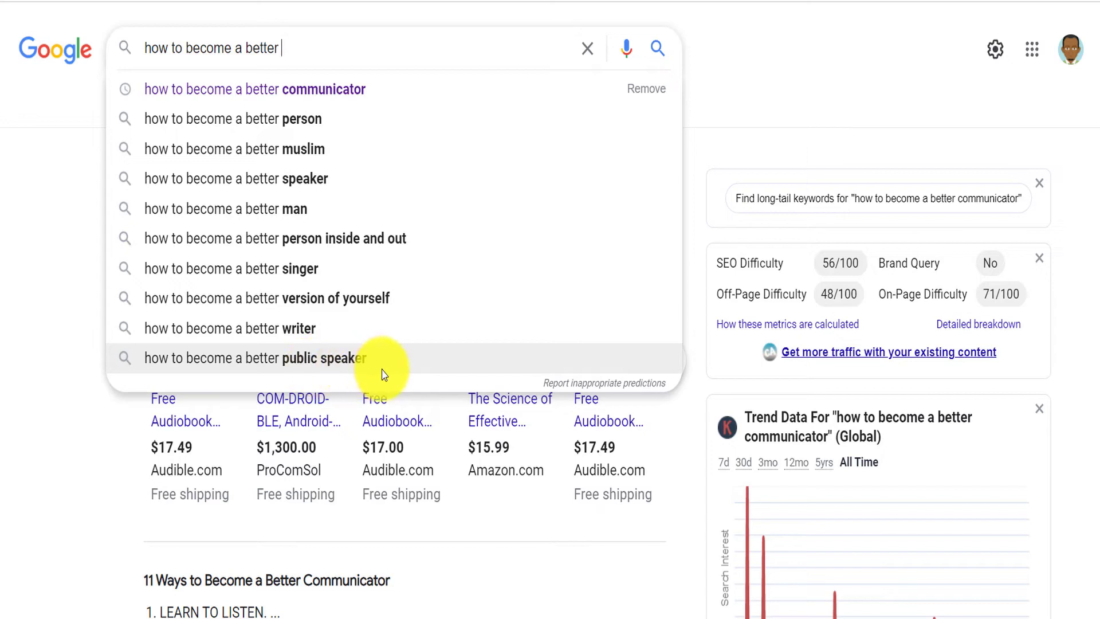
Search 'how to become a better person', review its SEO and On-Page Difficulty scores, then select the query.
left_click(307, 131)
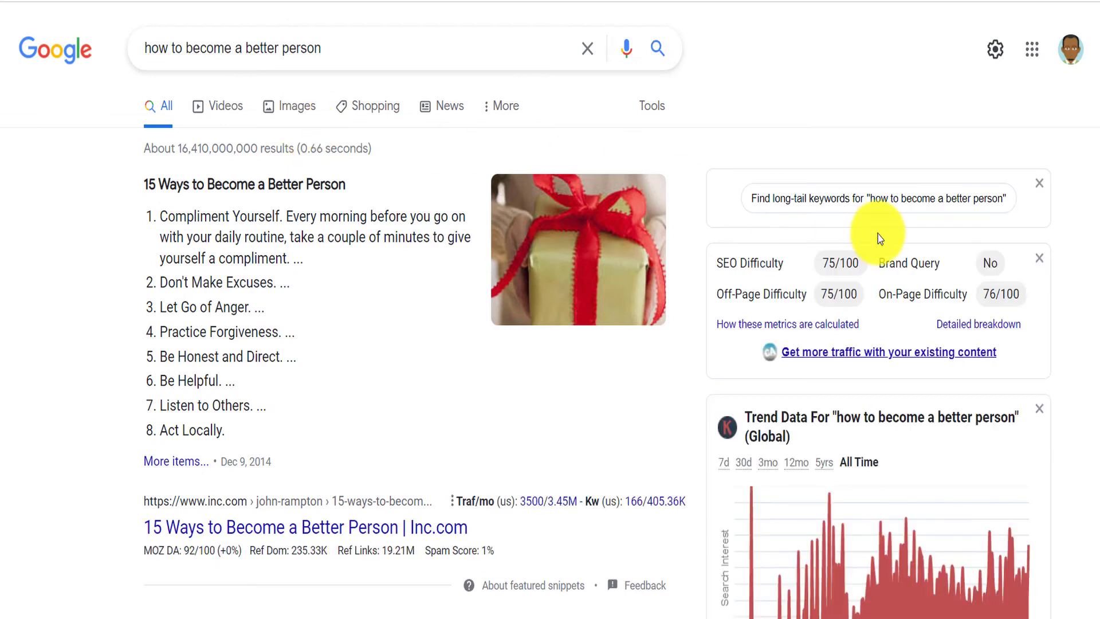
left_click_drag(712, 263, 1042, 297)
left_click(1031, 295)
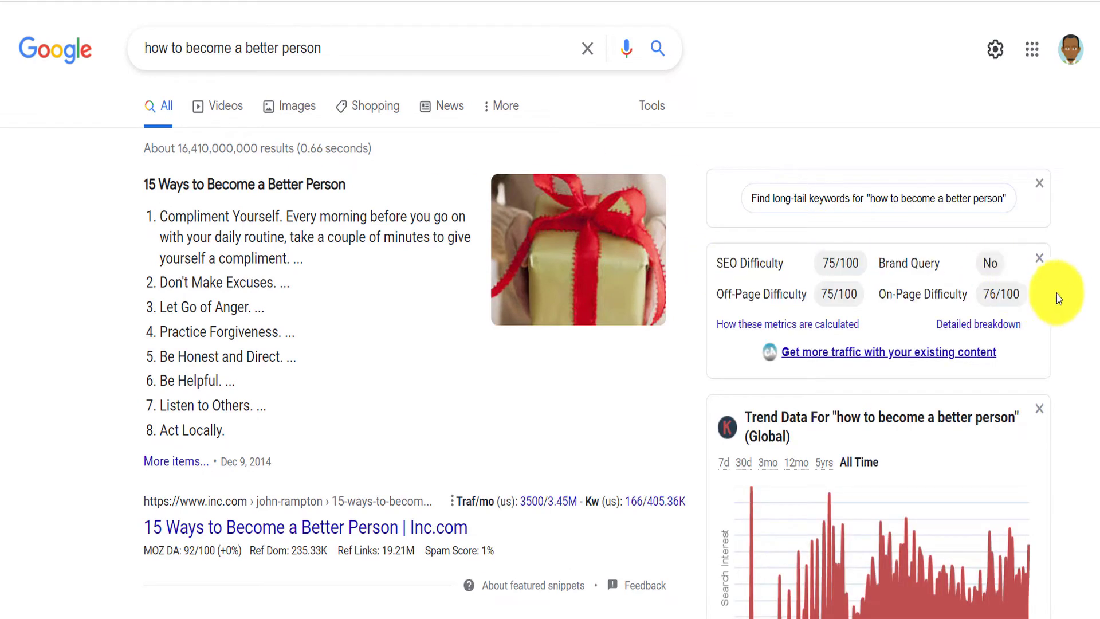
left_click_drag(829, 262, 848, 302)
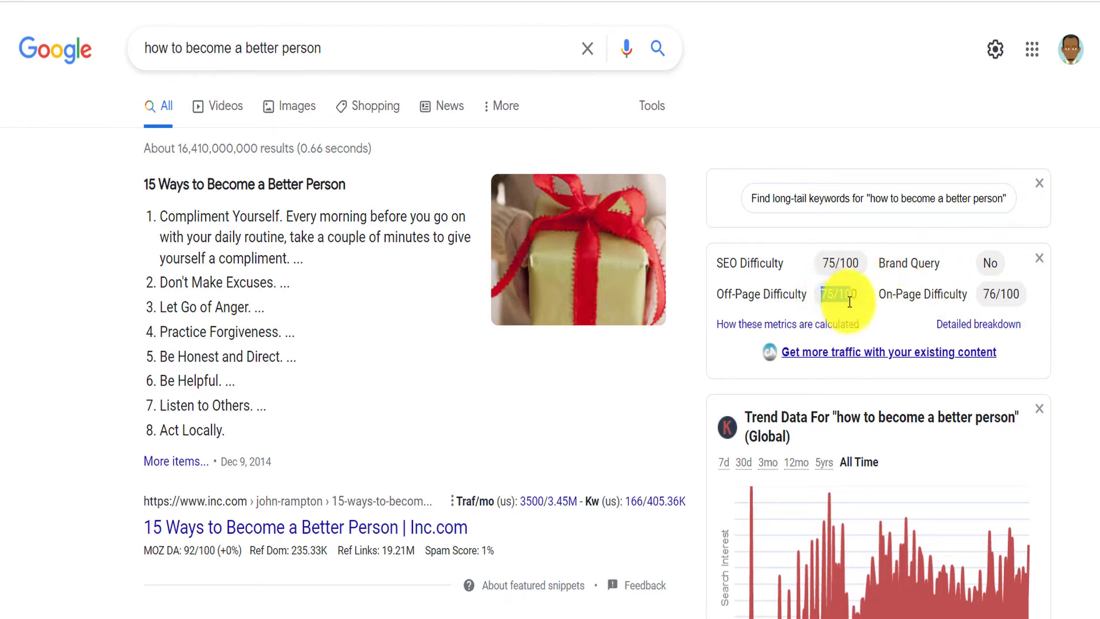
left_click(983, 294)
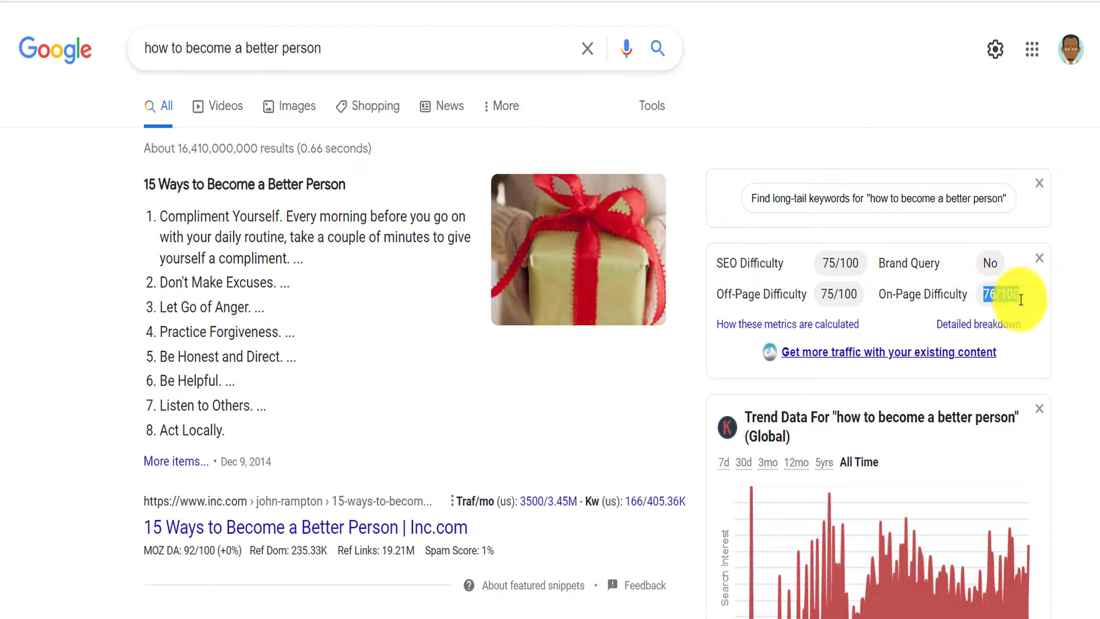
left_click_drag(322, 47, 142, 43)
key("ctrl+c")
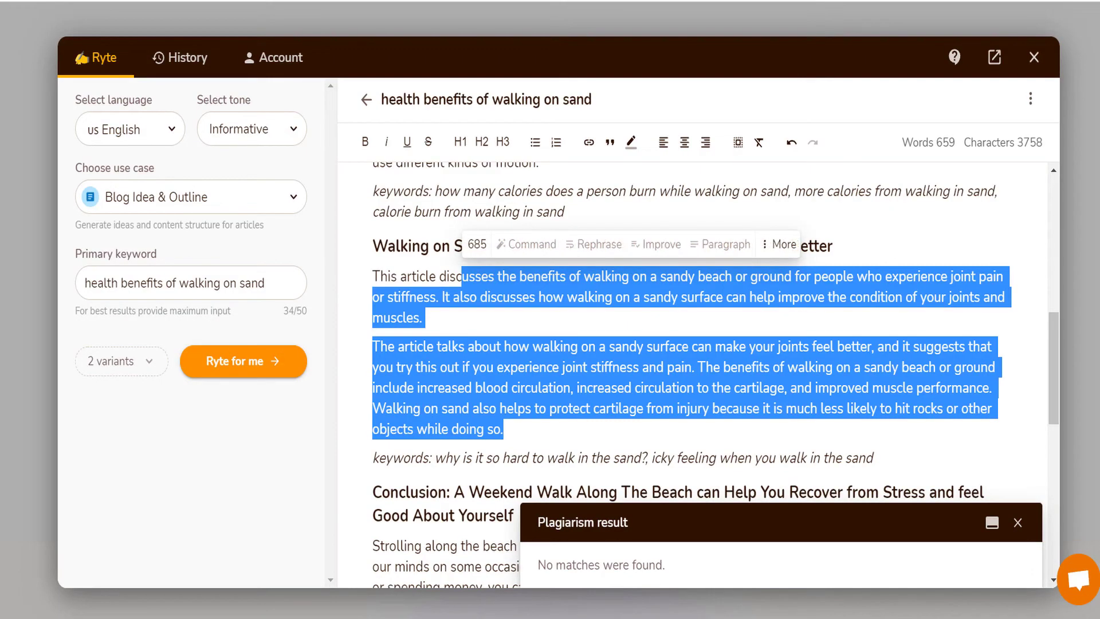
Set the Rytr writing tone to Compassionate.
left_click(171, 416)
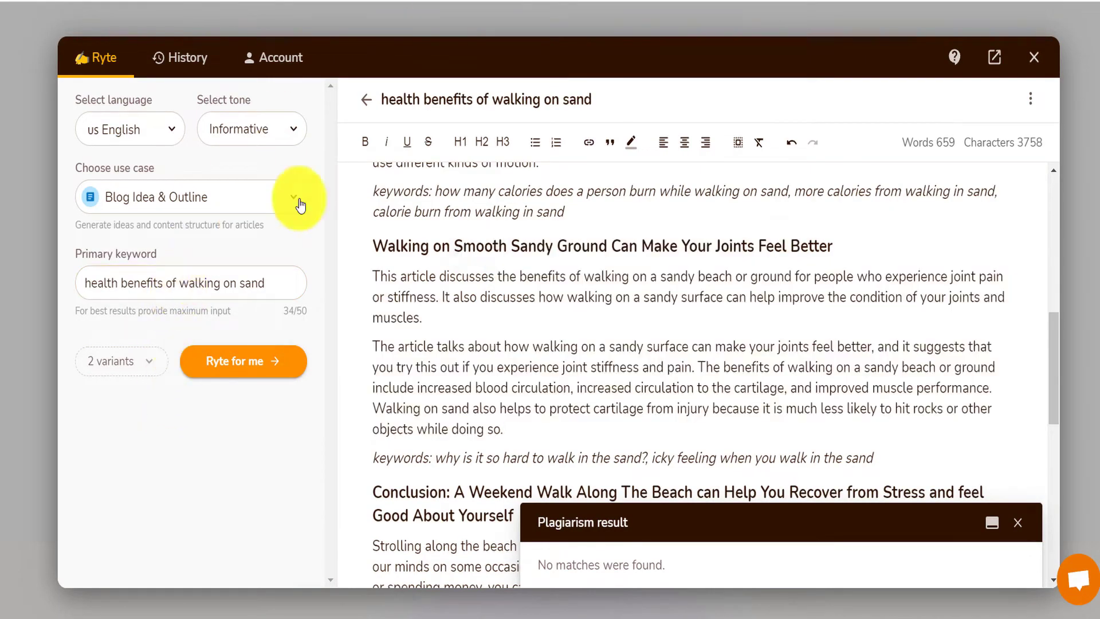
left_click(287, 140)
scroll(310, 197, "down", 1)
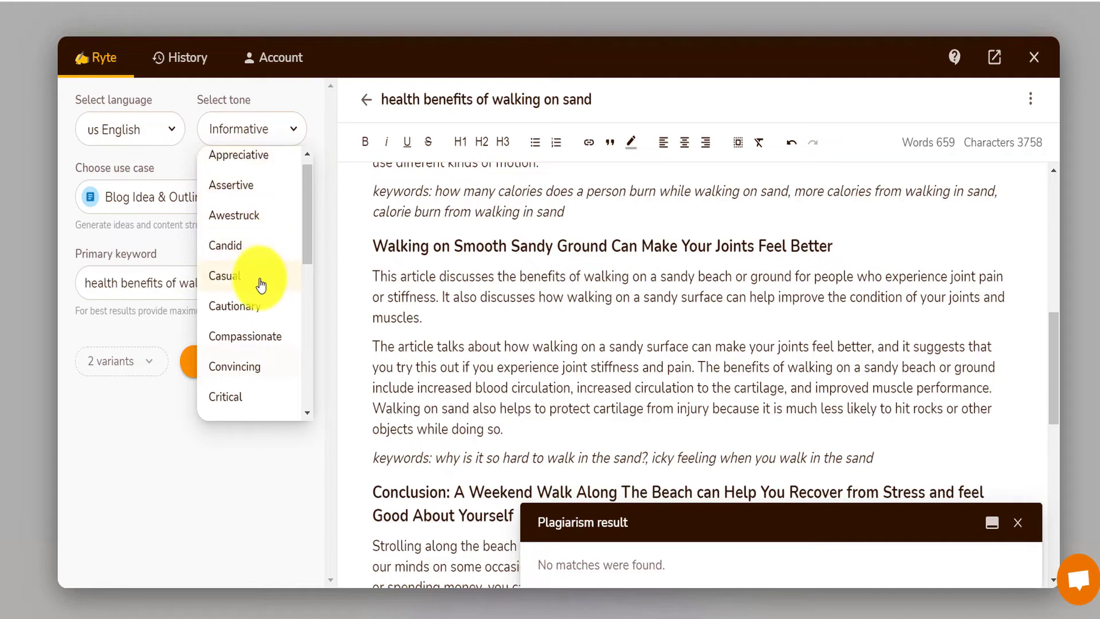
left_click_drag(304, 232, 308, 266)
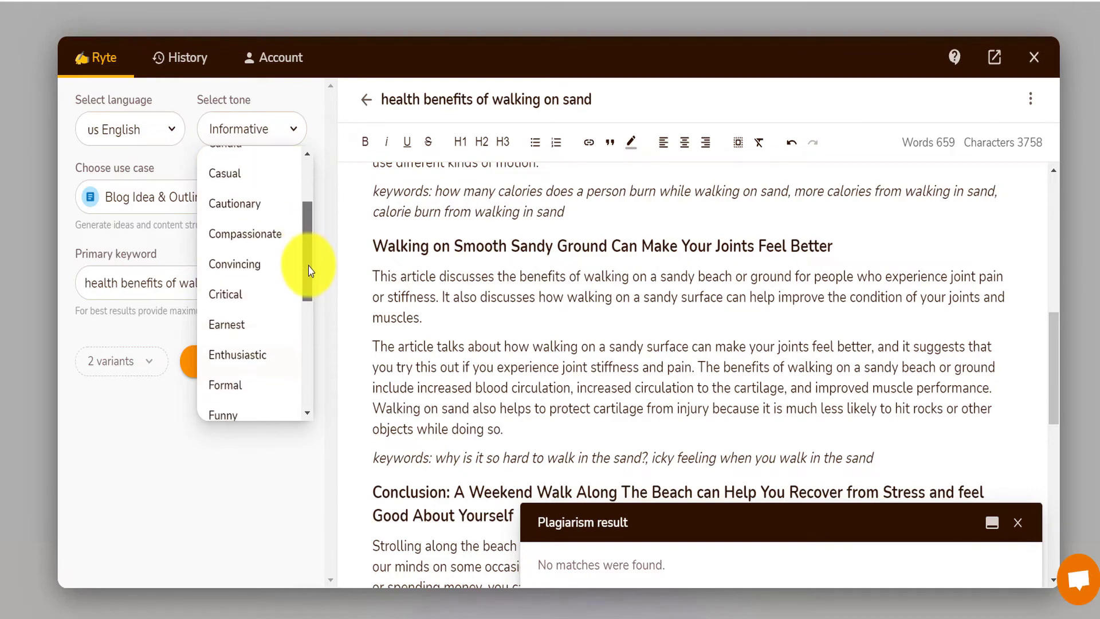
left_click(254, 248)
left_click(265, 136)
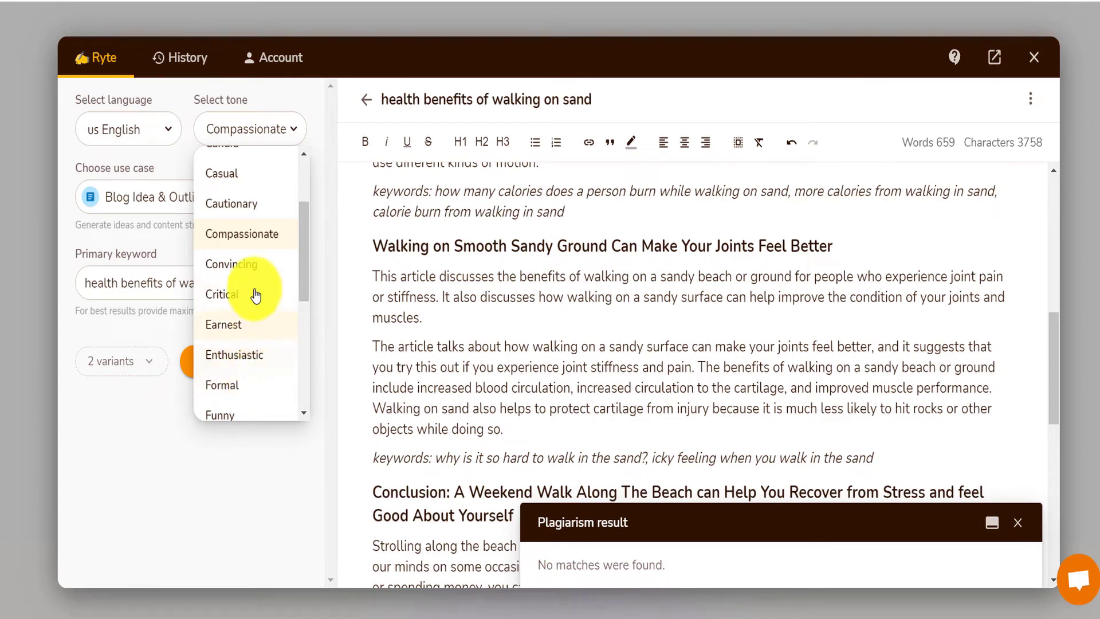
left_click(140, 474)
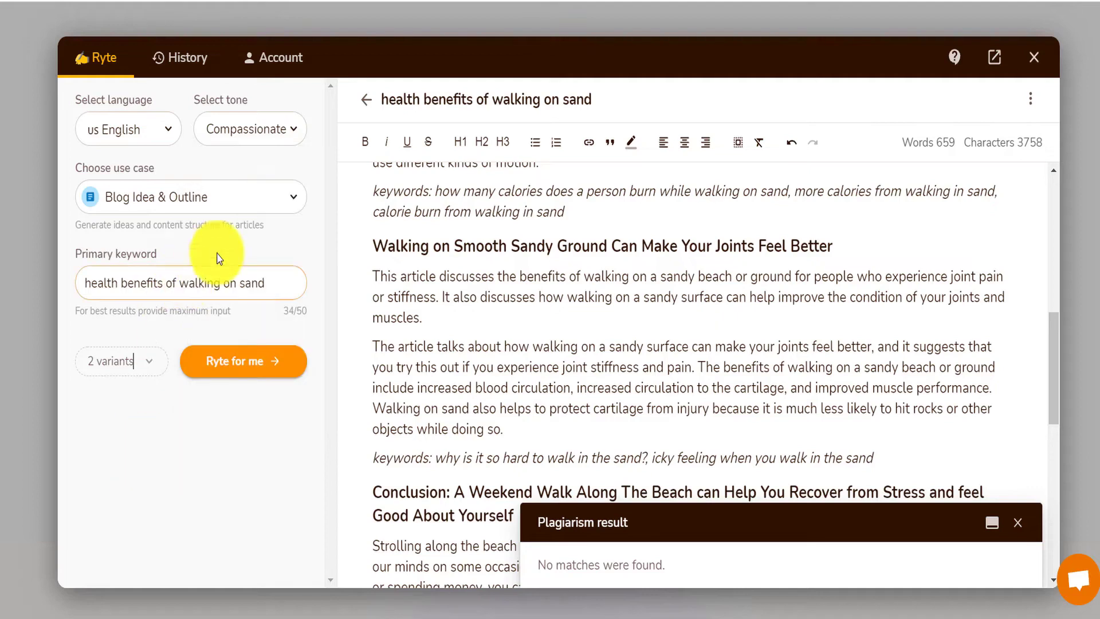
Make 'how to become a better person' the primary keyword, request 1 variant and generate.
left_click_drag(277, 280, 2, 282)
key("ctrl+v")
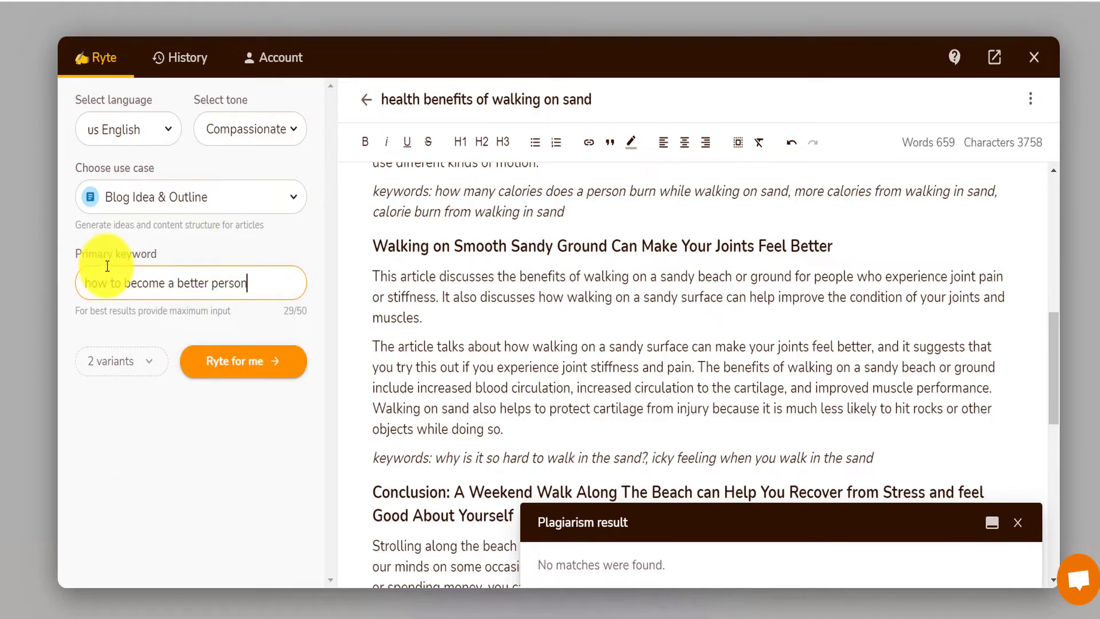
left_click(143, 368)
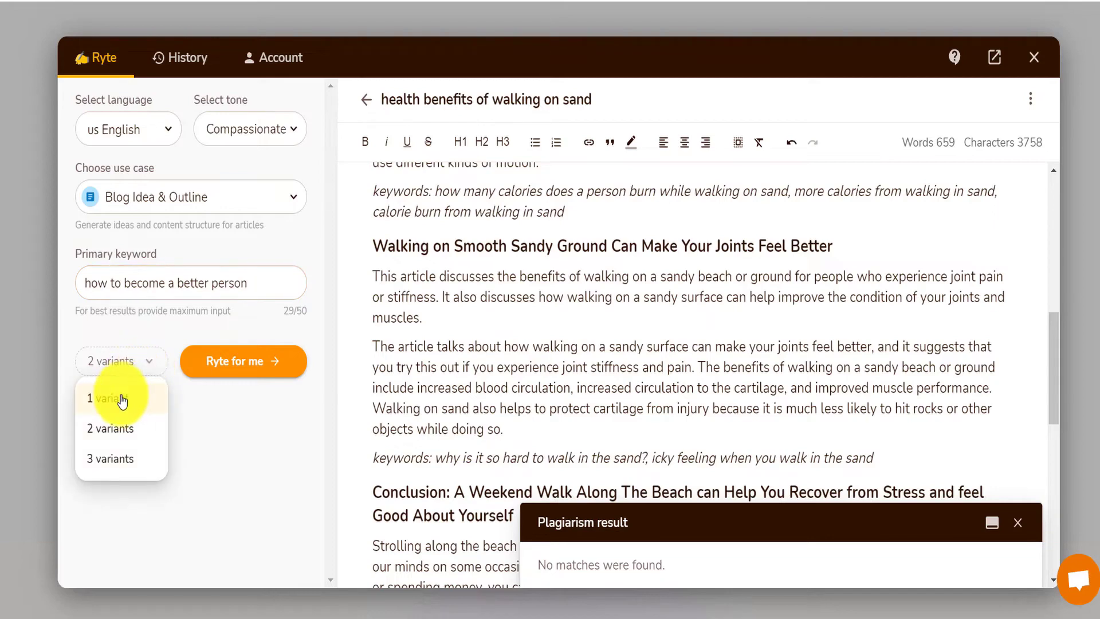
left_click(122, 400)
left_click(245, 366)
left_click(367, 101)
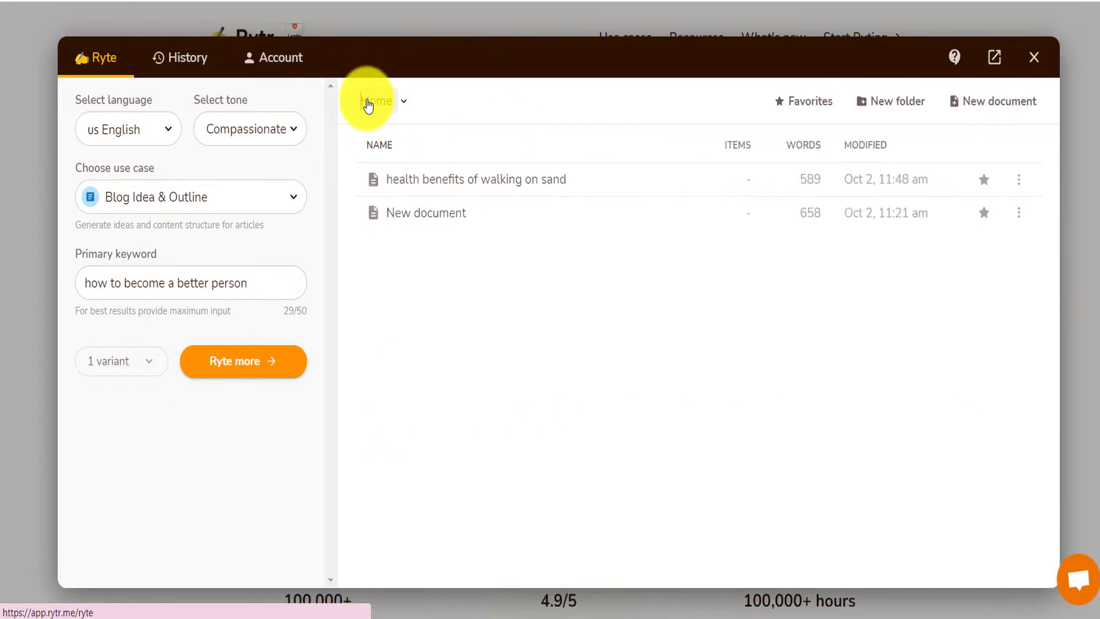
Create 'Wellness & Fitness' and 'Personal Finance' folders, then open Wellness & Fitness.
left_click(887, 102)
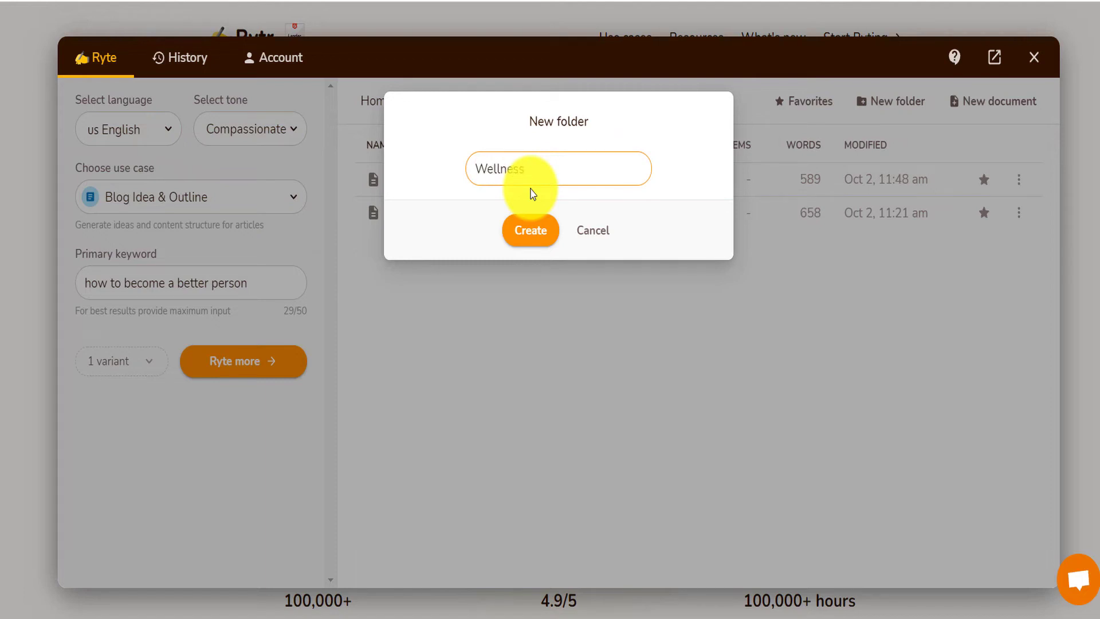
type("Wellness & Fitness")
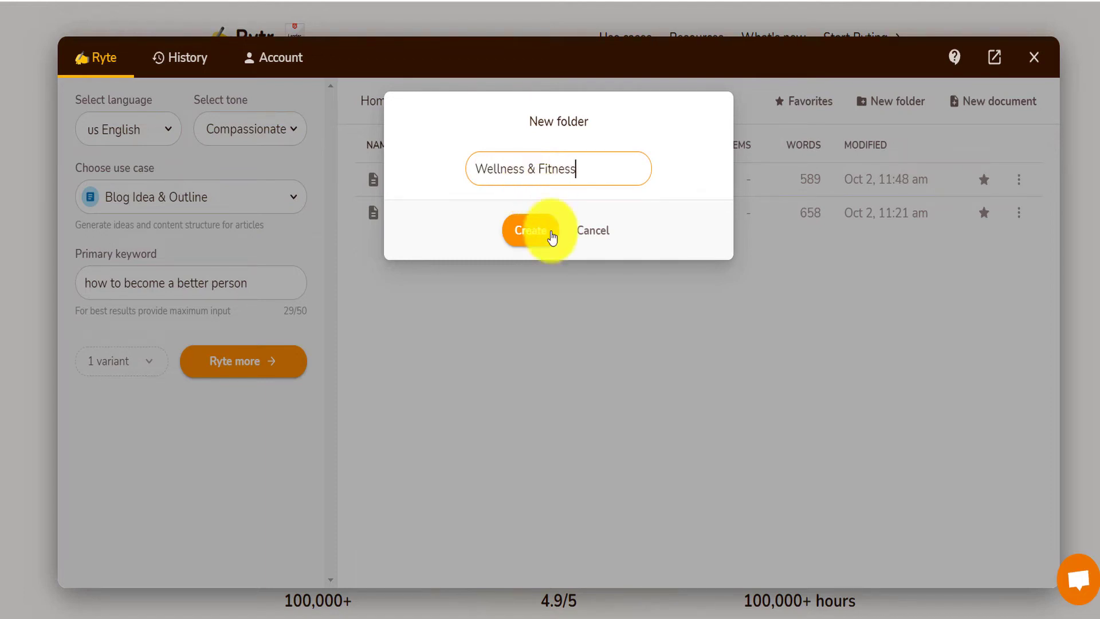
left_click(544, 237)
left_click(905, 100)
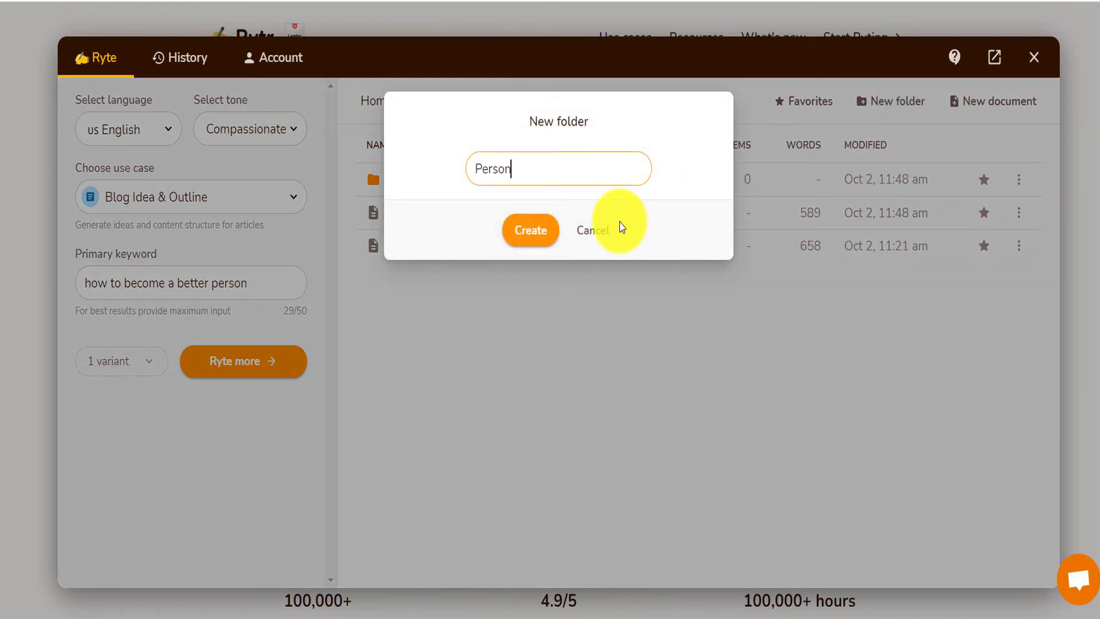
type("Personal Finance")
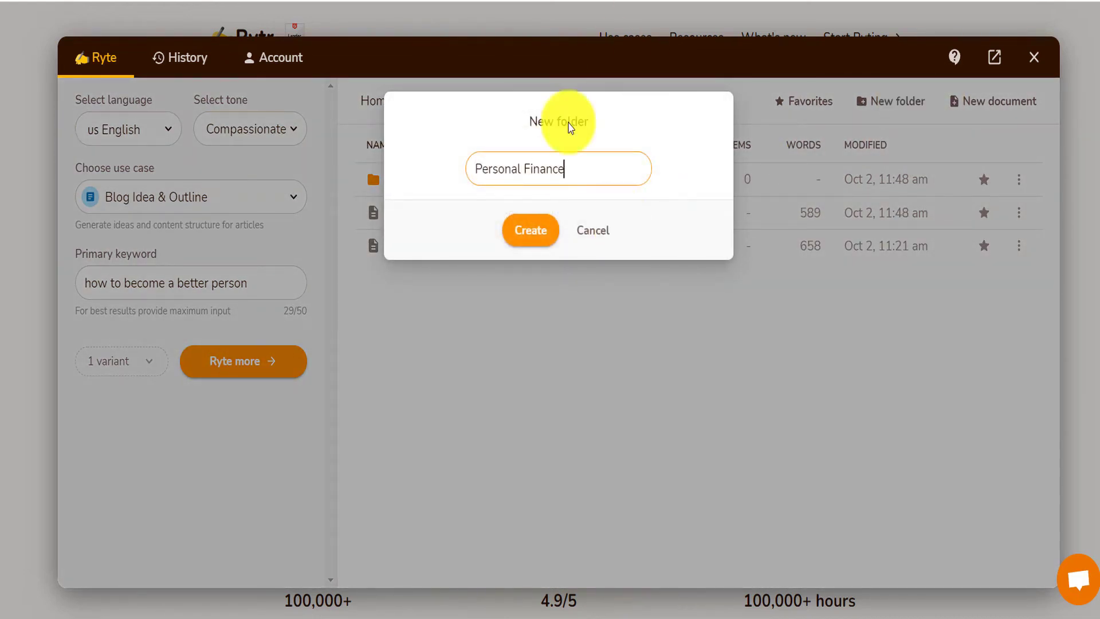
left_click(550, 233)
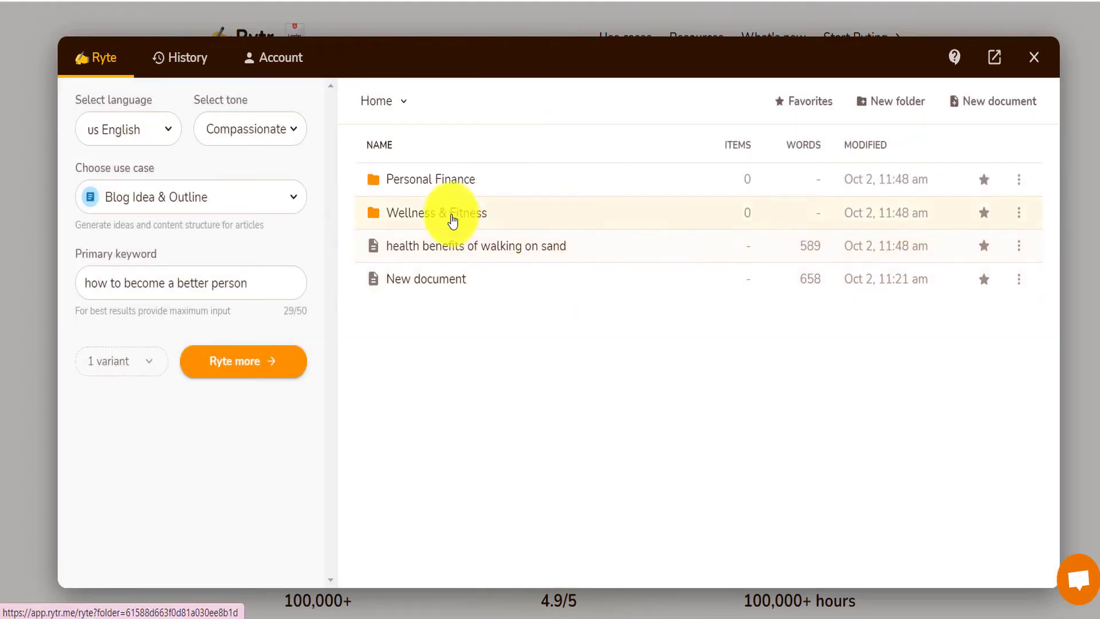
left_click(427, 220)
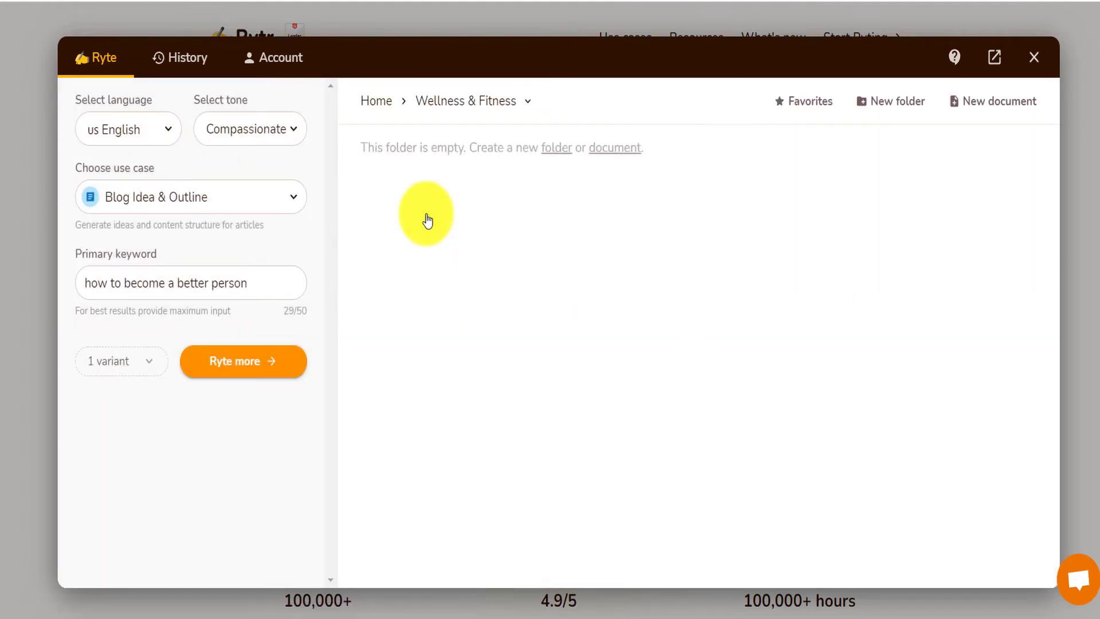
Generate a blog outline from the keyword 'how to become a better person' and review its introduction.
left_click_drag(260, 283, 54, 278)
left_click(245, 368)
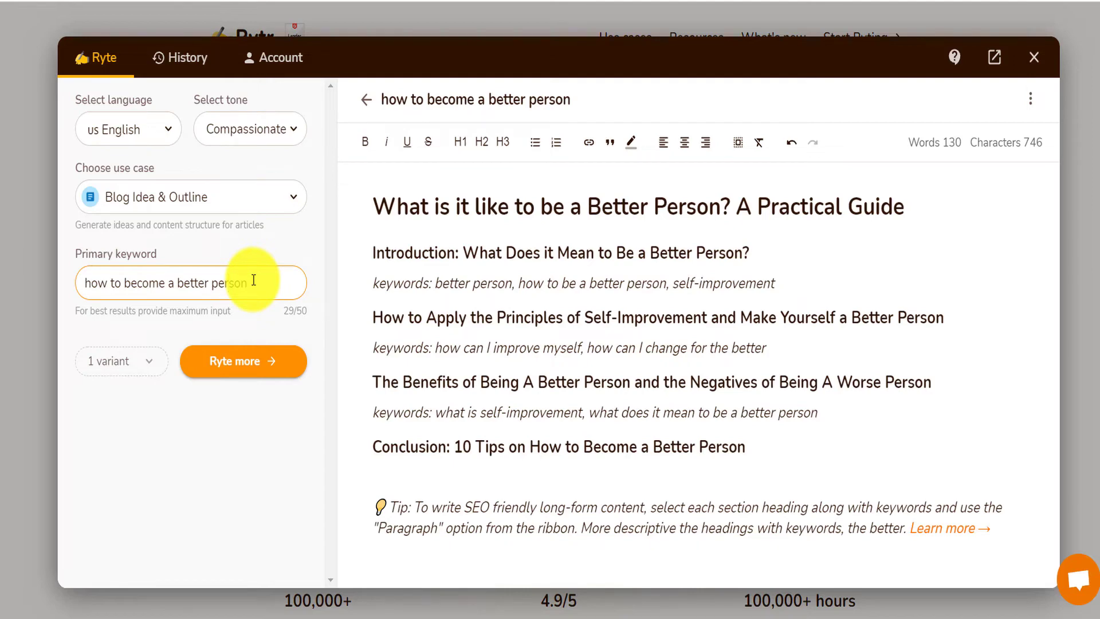
left_click_drag(373, 332, 860, 387)
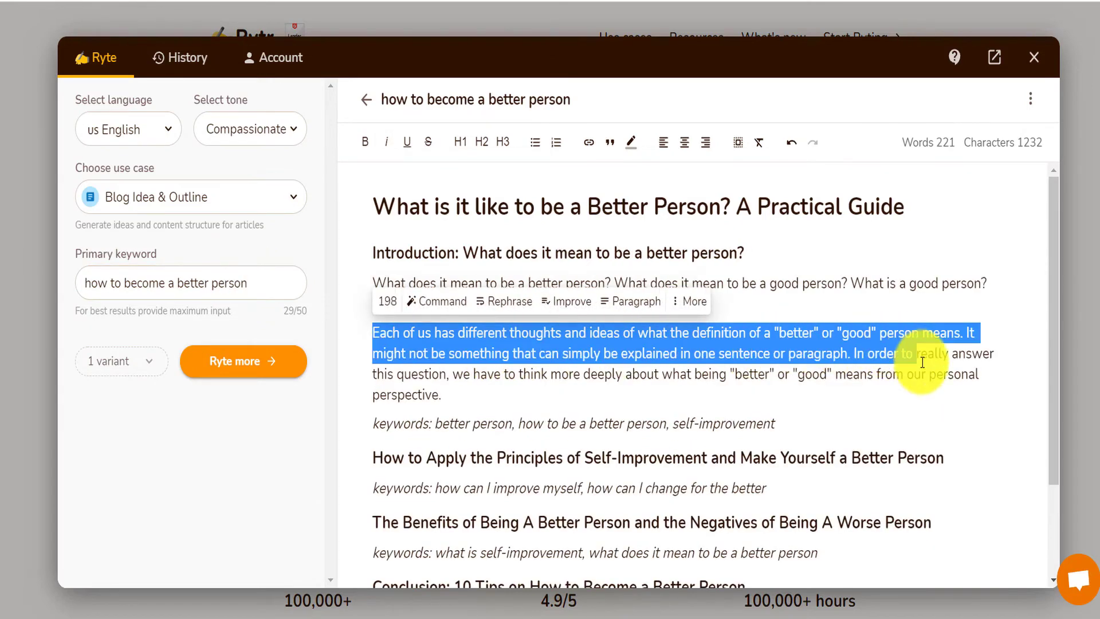
scroll(630, 355, "down", 2)
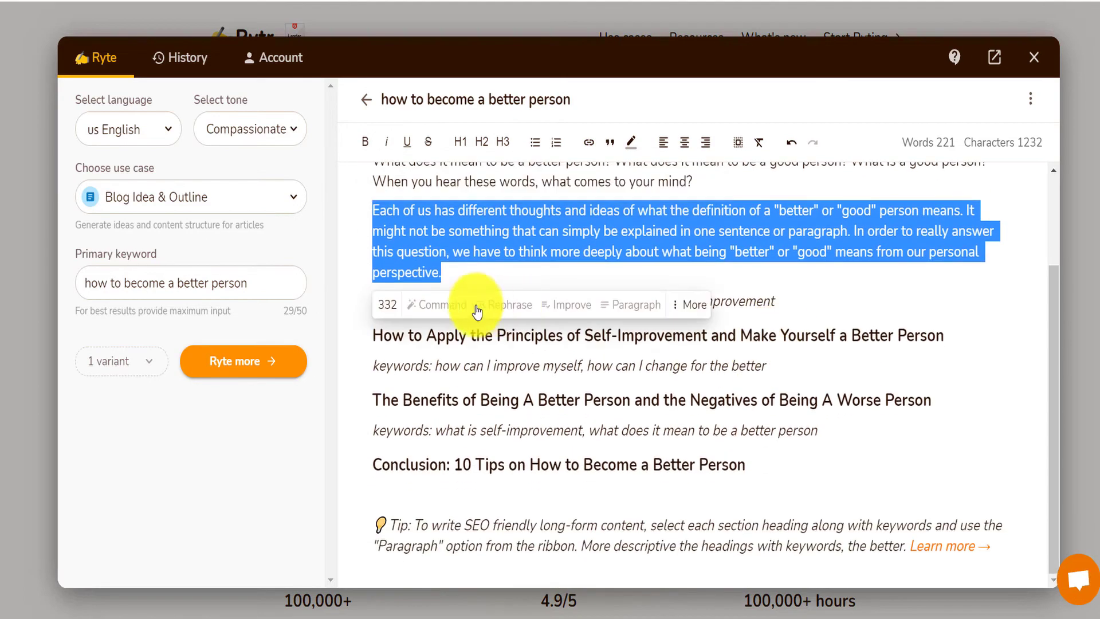
left_click_drag(363, 334, 945, 328)
Write a paragraph with a list of self-improvement practices for the How to Apply section.
left_click(614, 308)
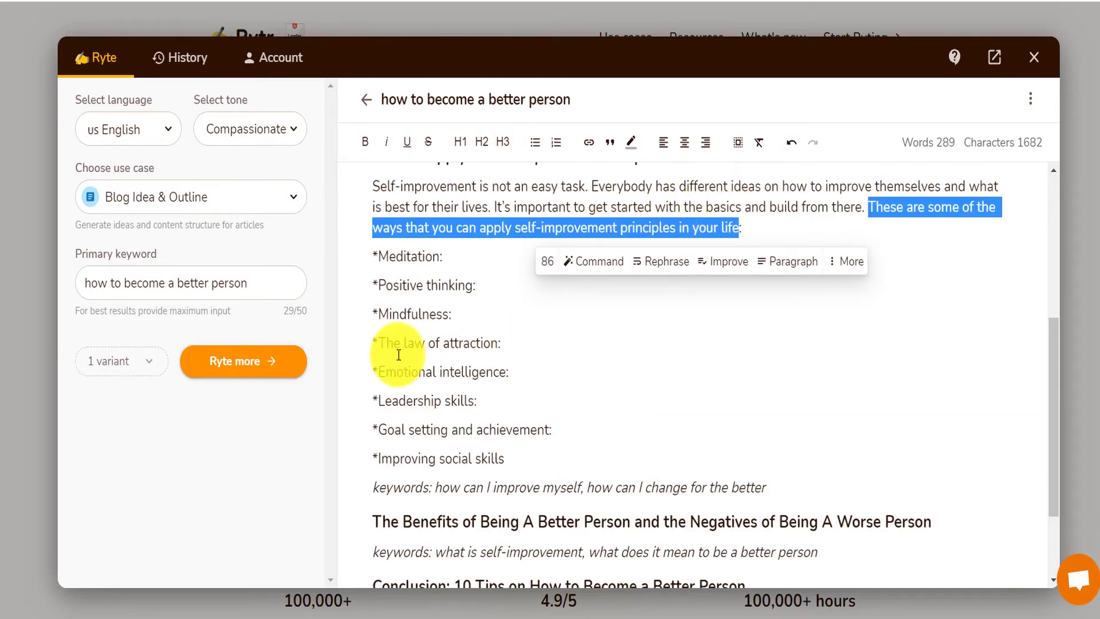
left_click_drag(378, 256, 558, 346)
left_click(558, 346)
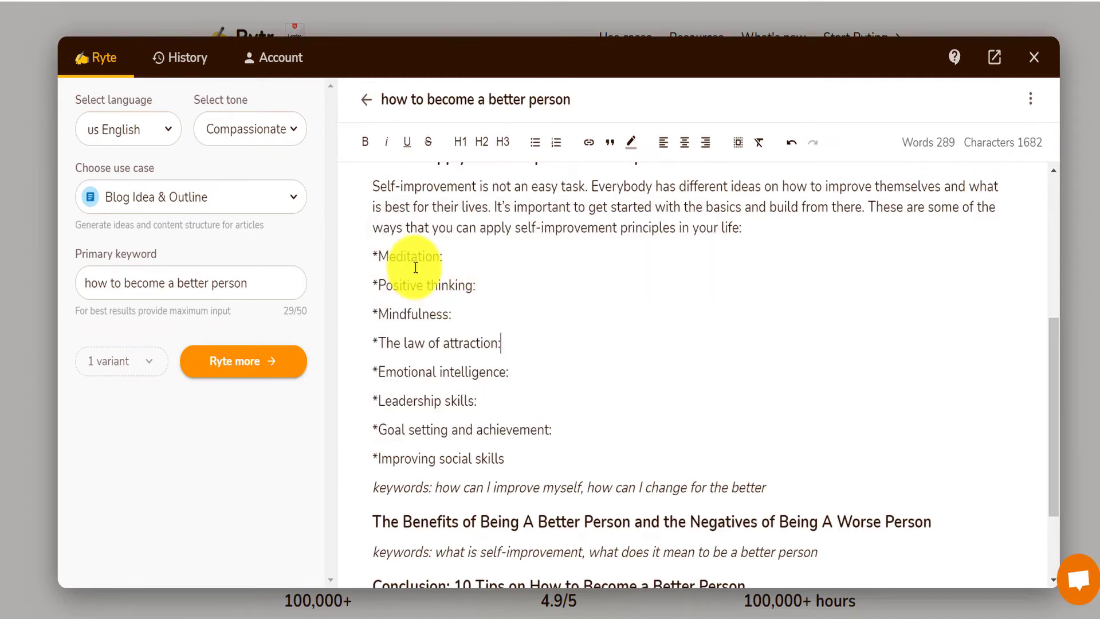
scroll(401, 321, "down", 2)
left_click_drag(372, 399, 936, 392)
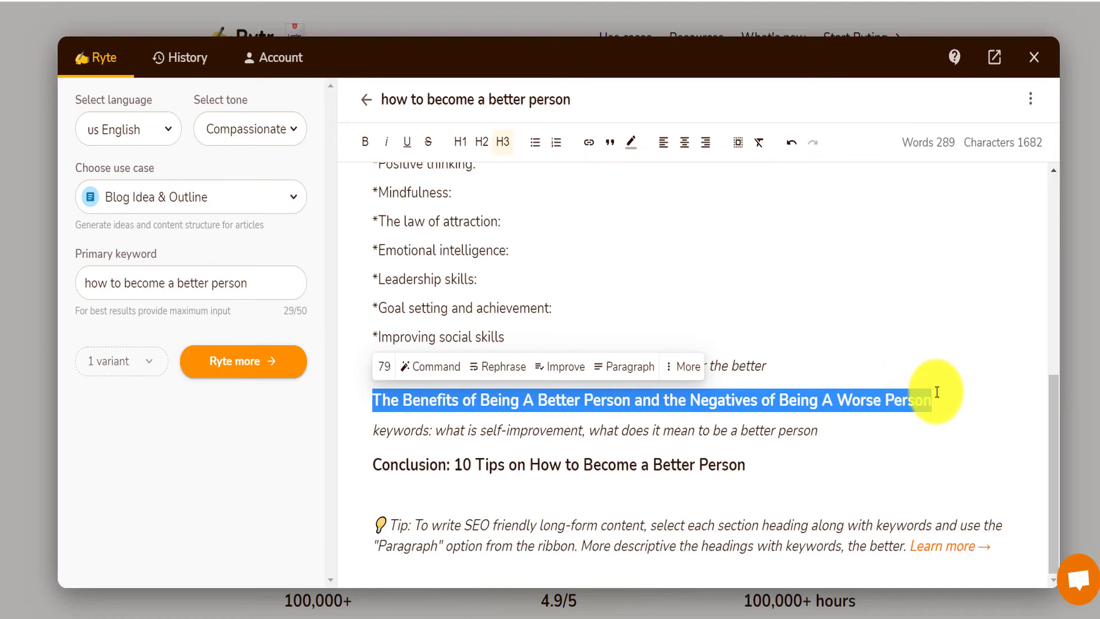
Add a paragraph under the Benefits heading and expand the Conclusion heading into numbered tips.
left_click(622, 372)
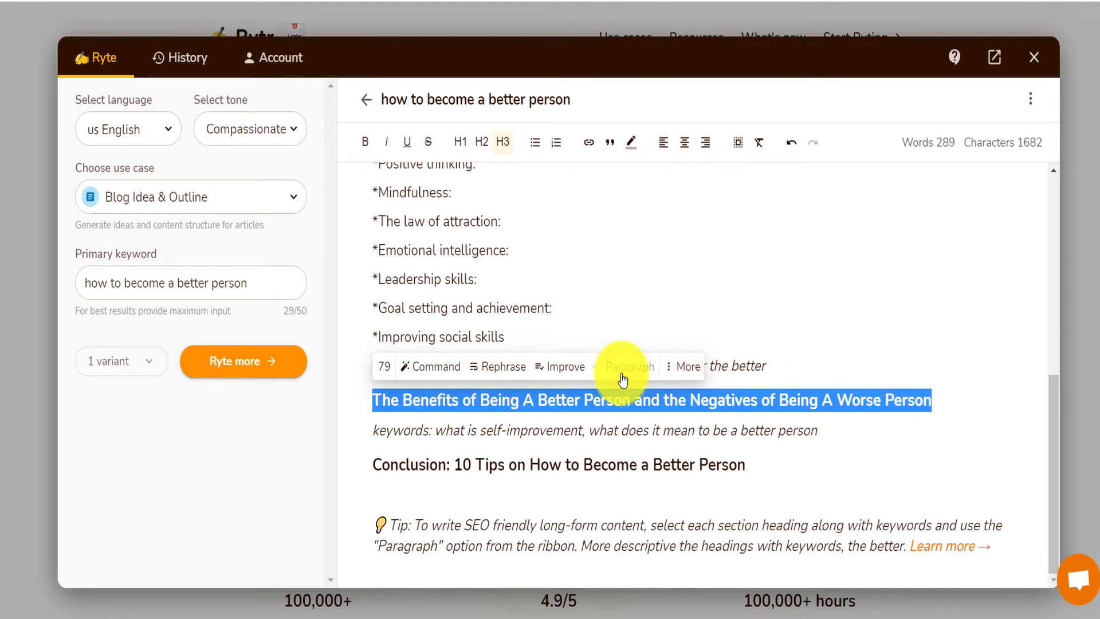
mouse_move(373, 319)
left_mouse_down()
mouse_move(659, 319)
mouse_move(589, 331)
mouse_move(877, 319)
mouse_move(888, 338)
mouse_move(525, 357)
mouse_move(921, 362)
left_mouse_up()
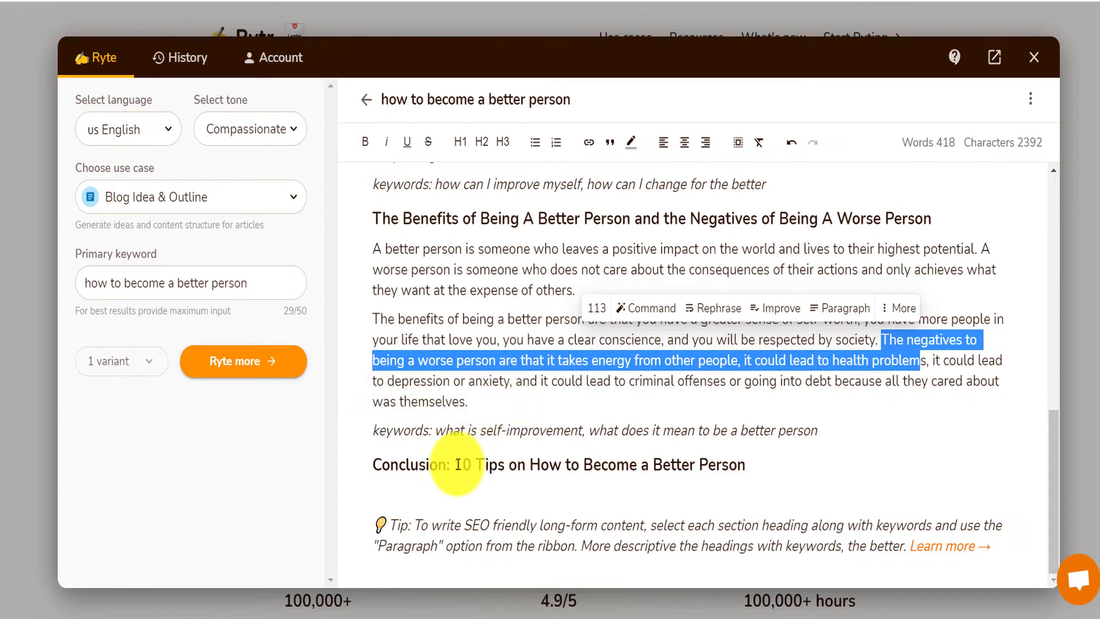
left_click_drag(455, 464, 765, 455)
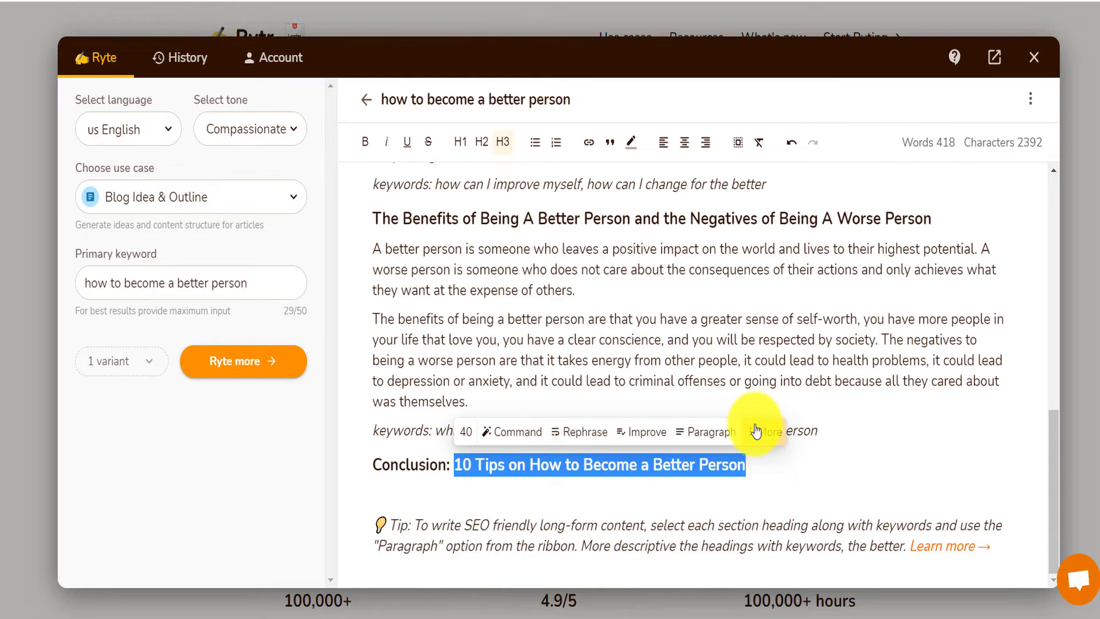
left_click(759, 432)
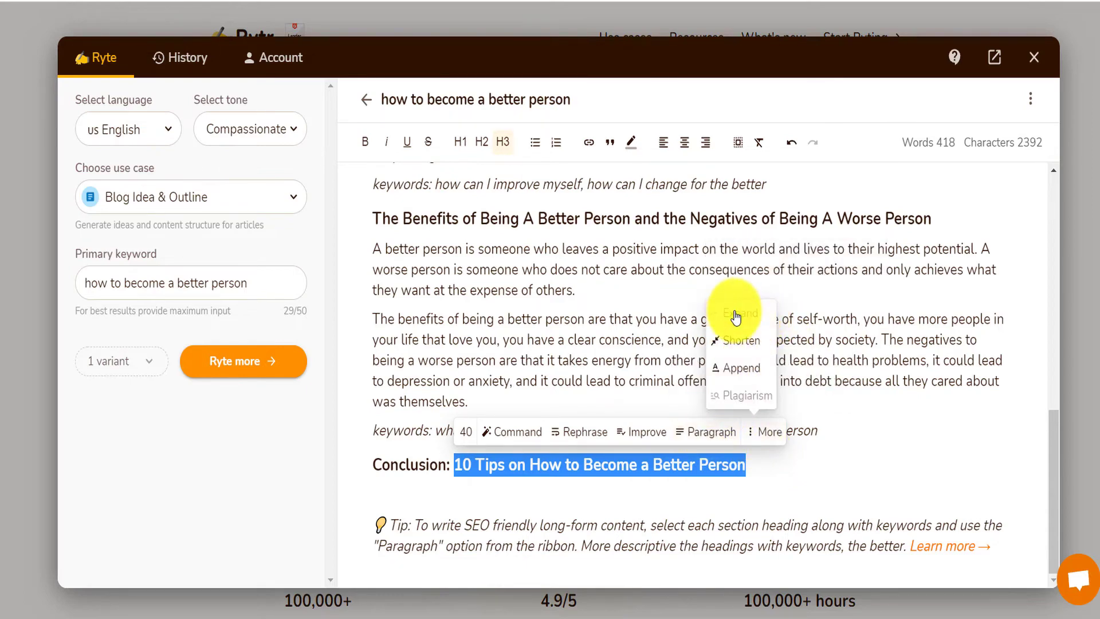
left_click(736, 317)
Review the generated tips 2 and 3, then return to the article's start and select the keyword.
left_click(392, 347)
left_click_drag(392, 346, 639, 346)
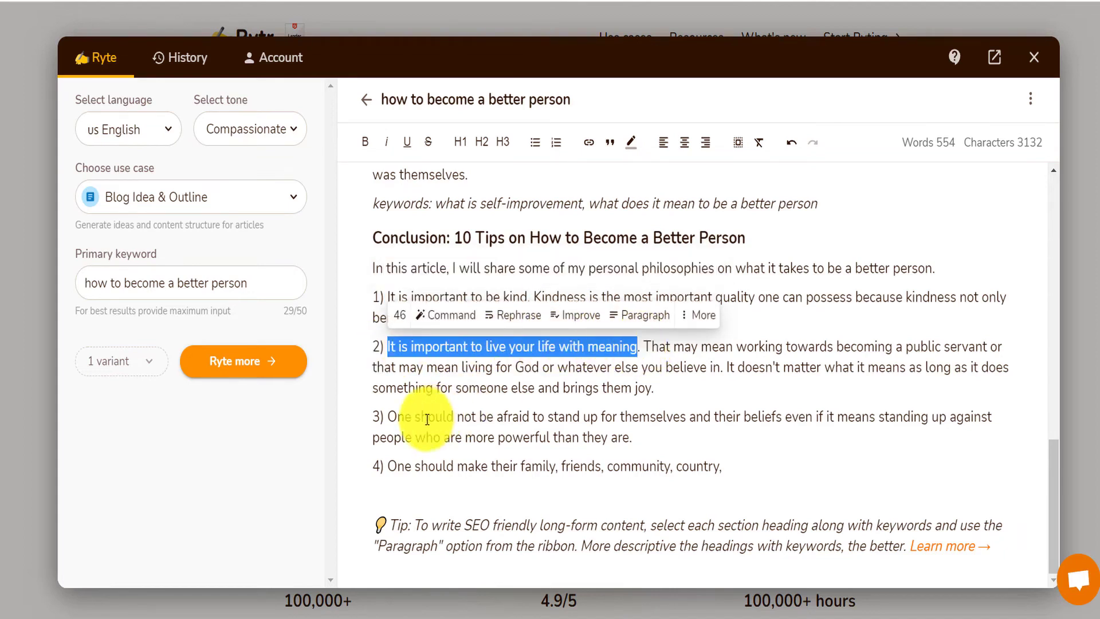
left_click_drag(385, 417, 621, 393)
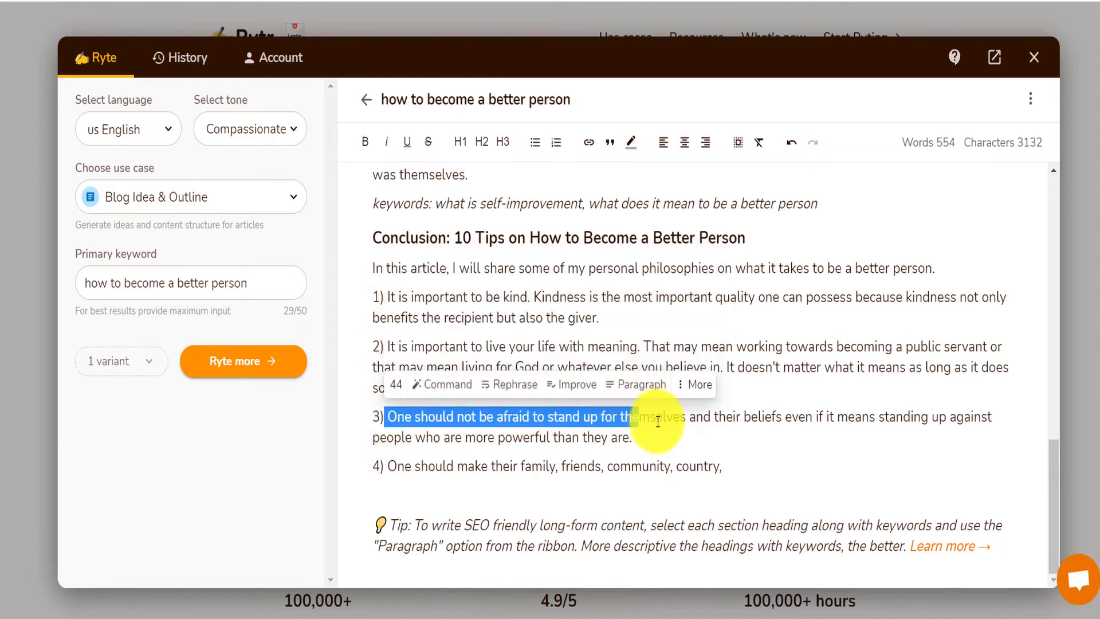
left_click_drag(663, 421, 756, 423)
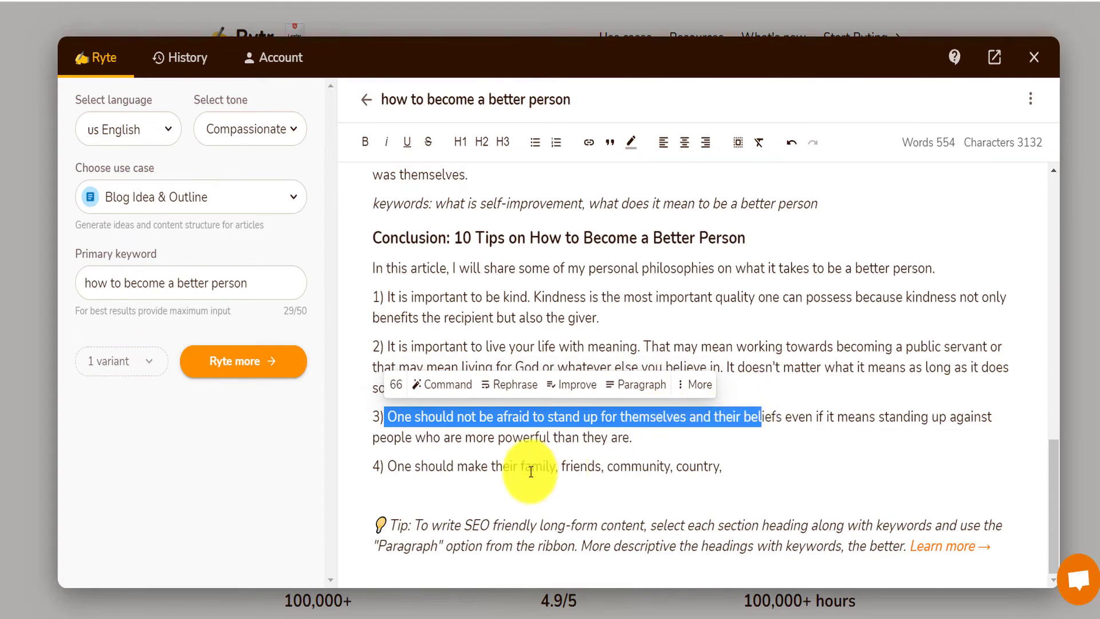
left_click(508, 149)
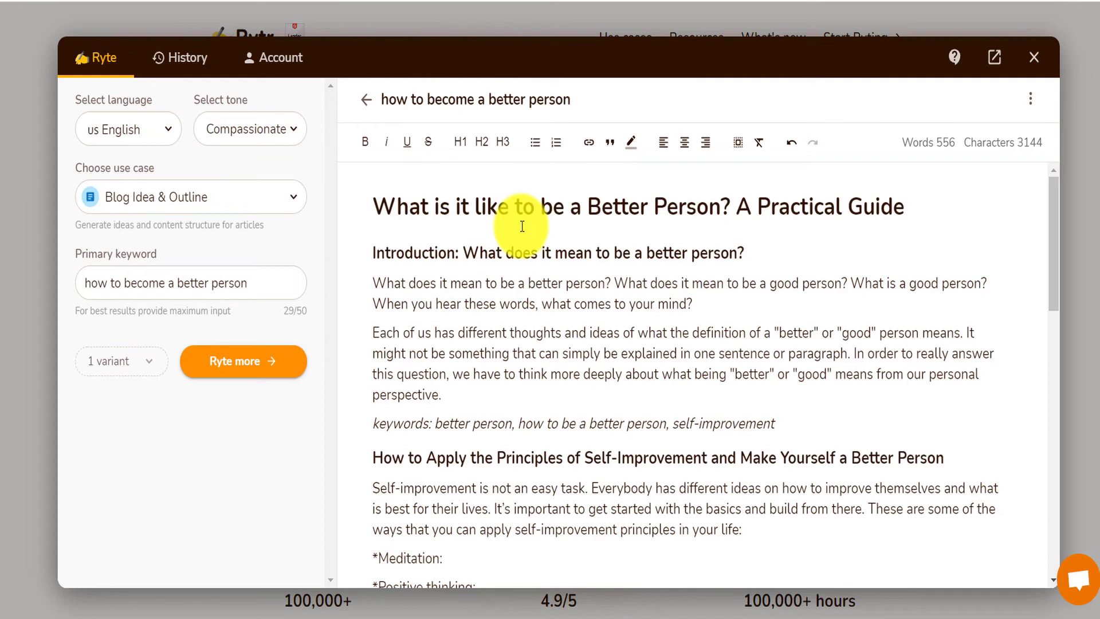
left_click_drag(263, 277, 80, 281)
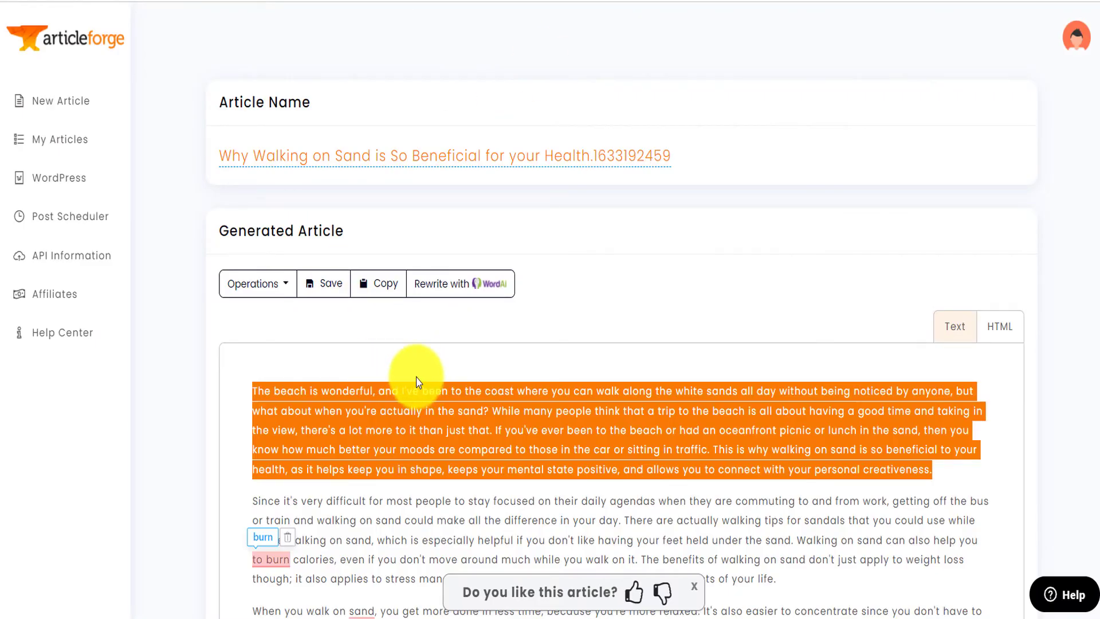
scroll(653, 287, "down", 3)
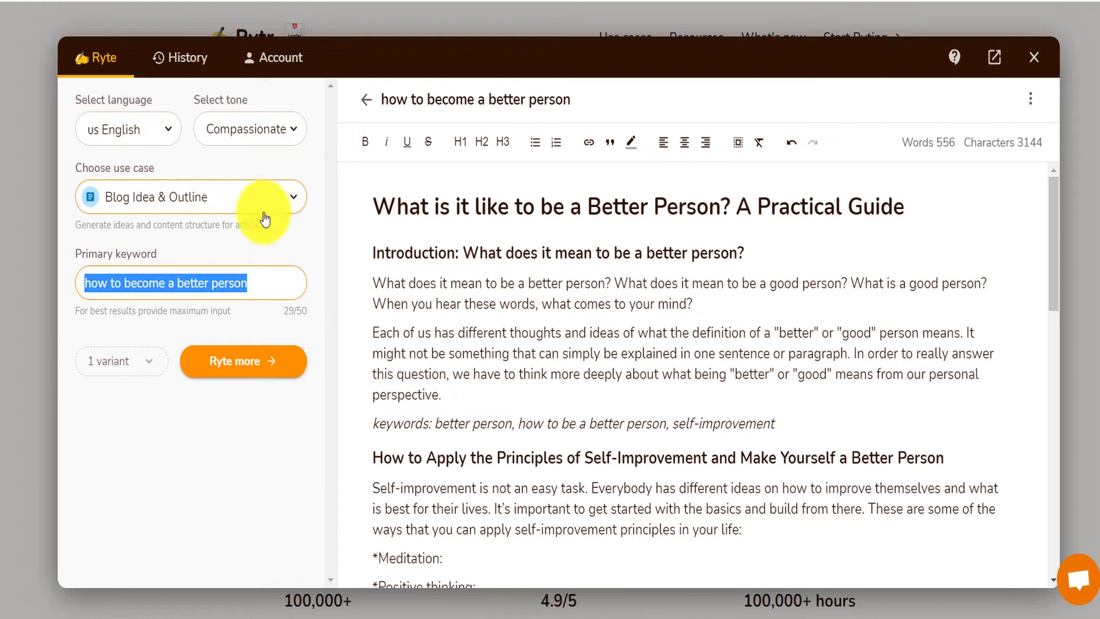
Go back to the Wellness & Fitness folder, choose the Business Idea Pitch use case and start typing 'How'.
left_click(363, 104)
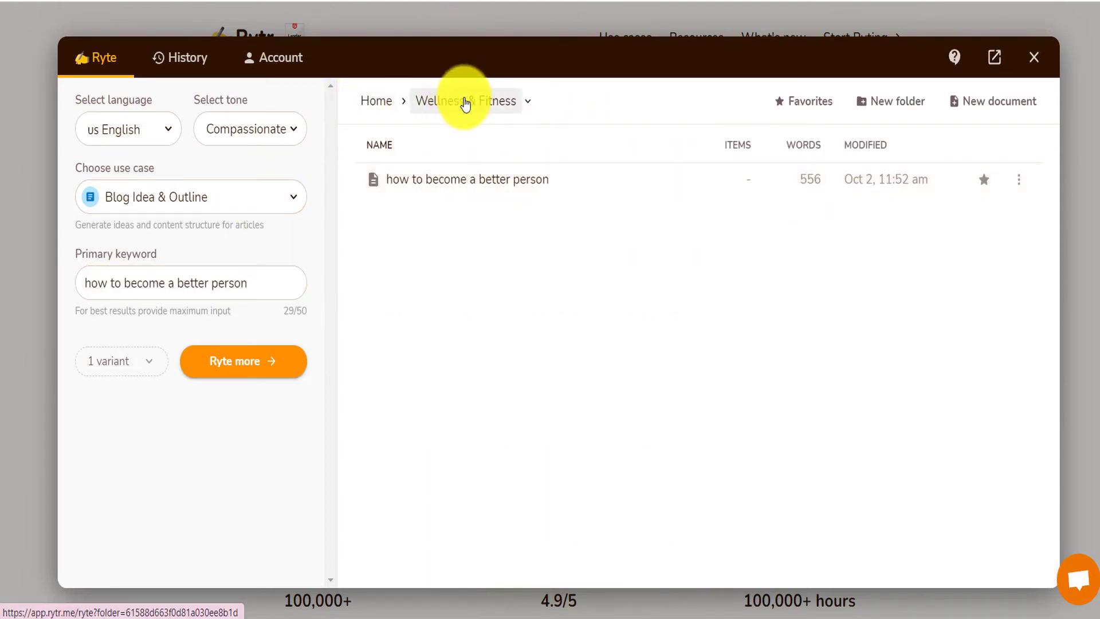
left_click(365, 106)
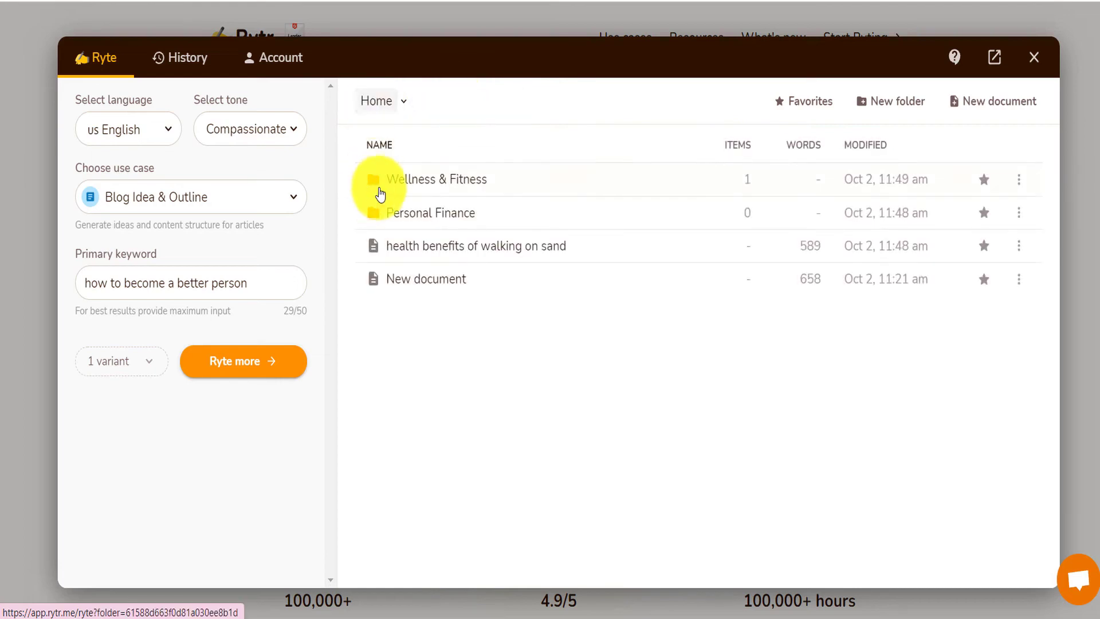
left_click(442, 182)
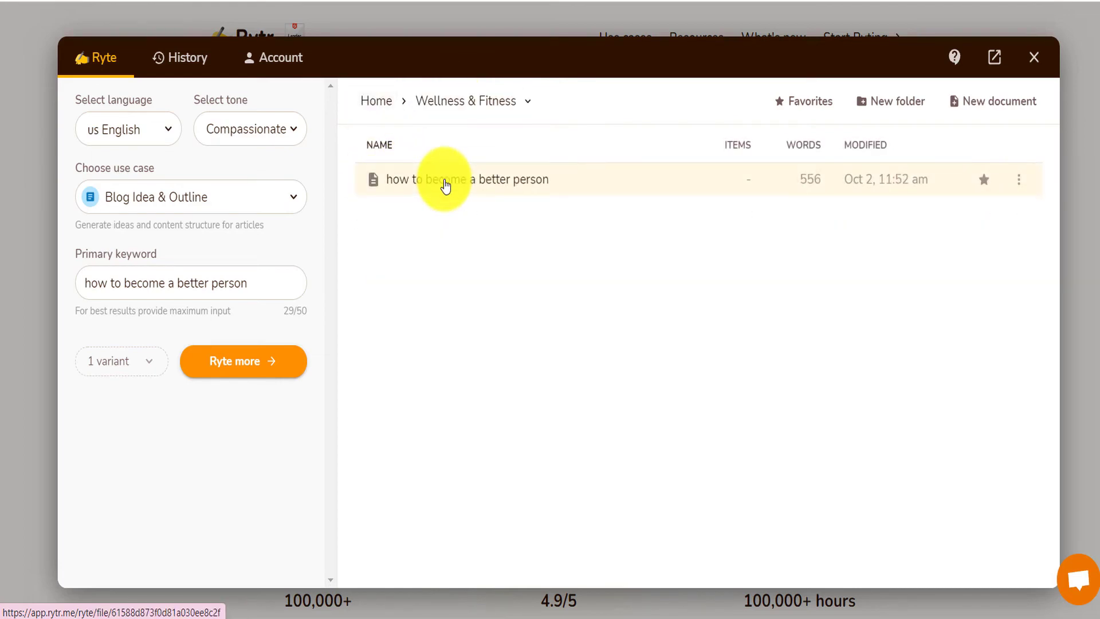
left_click(293, 200)
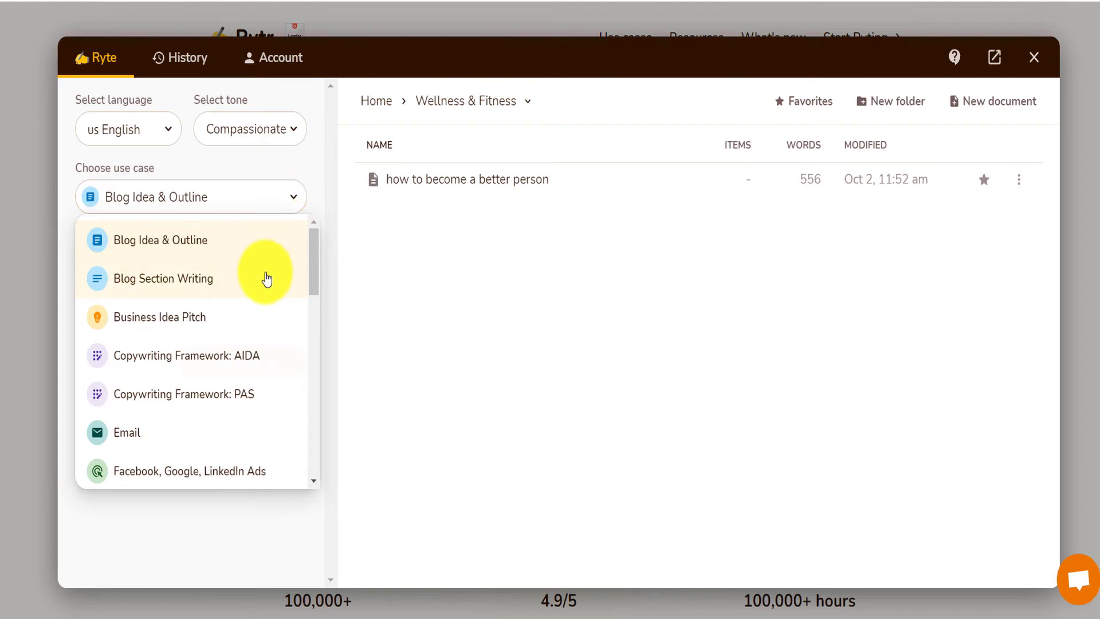
left_click_drag(309, 266, 319, 269)
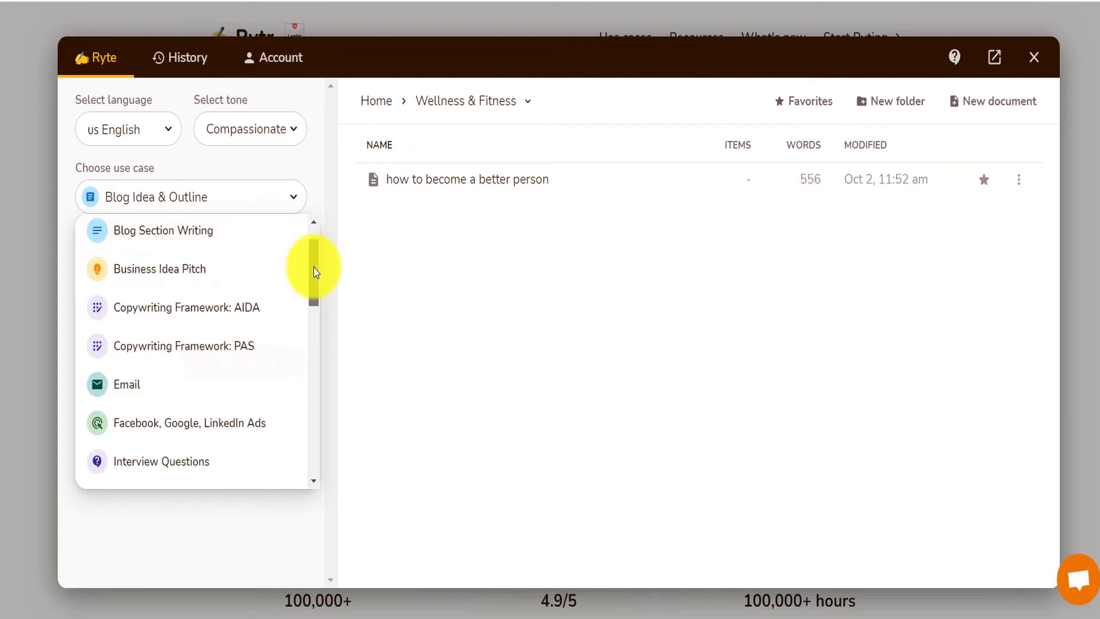
left_click(220, 281)
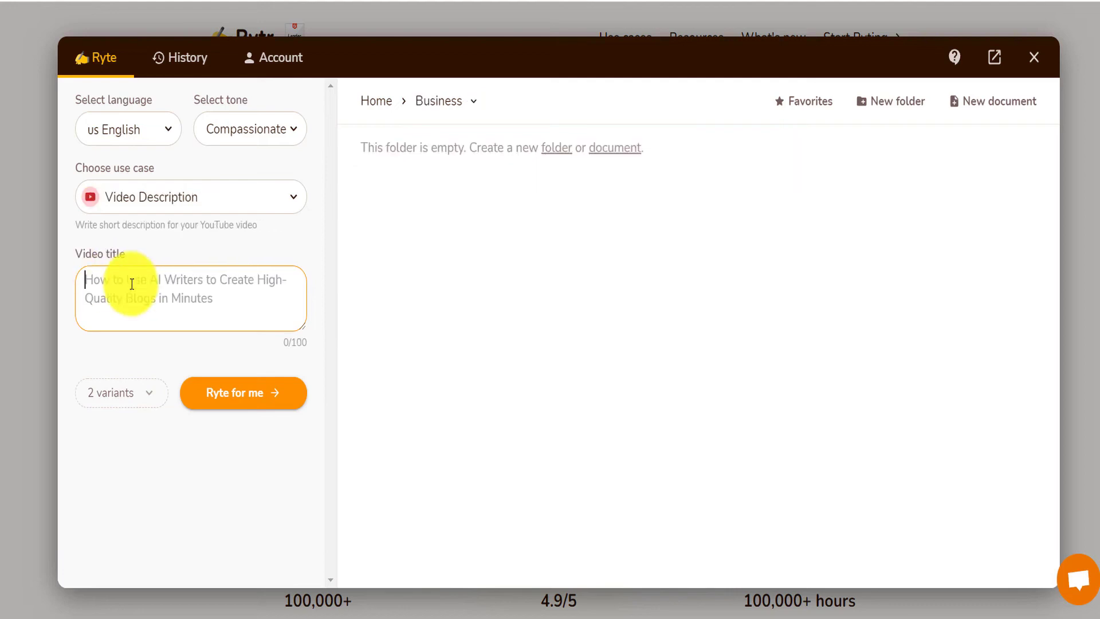
type("How")
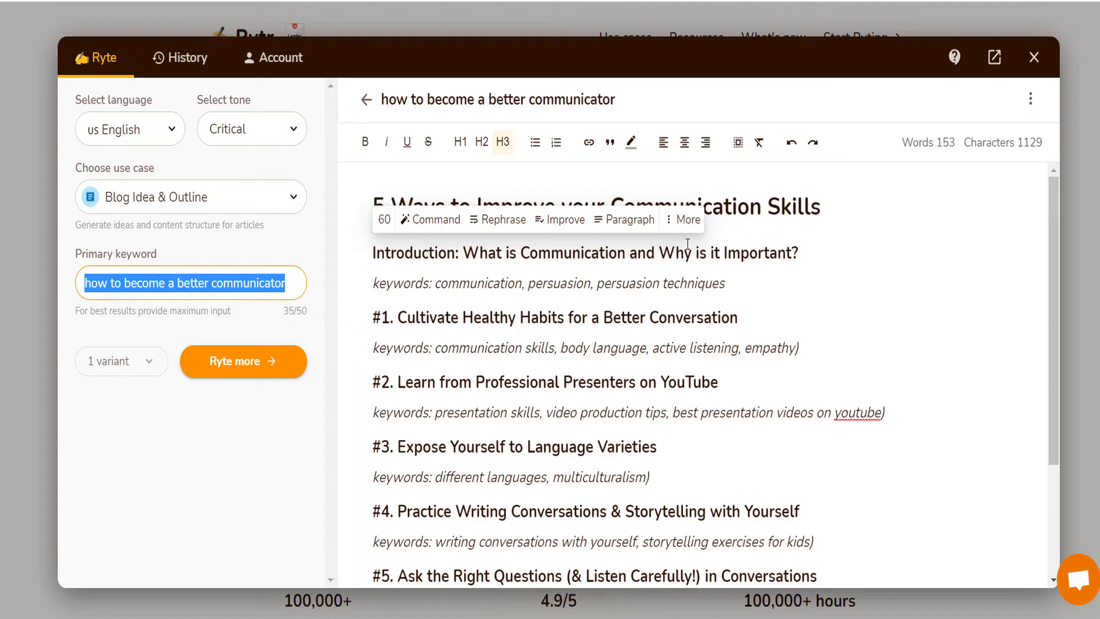
Expand the introduction and regenerate a paragraph for the Cultivate Healthy Habits section.
left_click(799, 249)
triple_click(801, 251)
left_click(686, 220)
left_click(653, 252)
scroll(568, 350, "down", 2)
triple_click(568, 300)
left_click(634, 265)
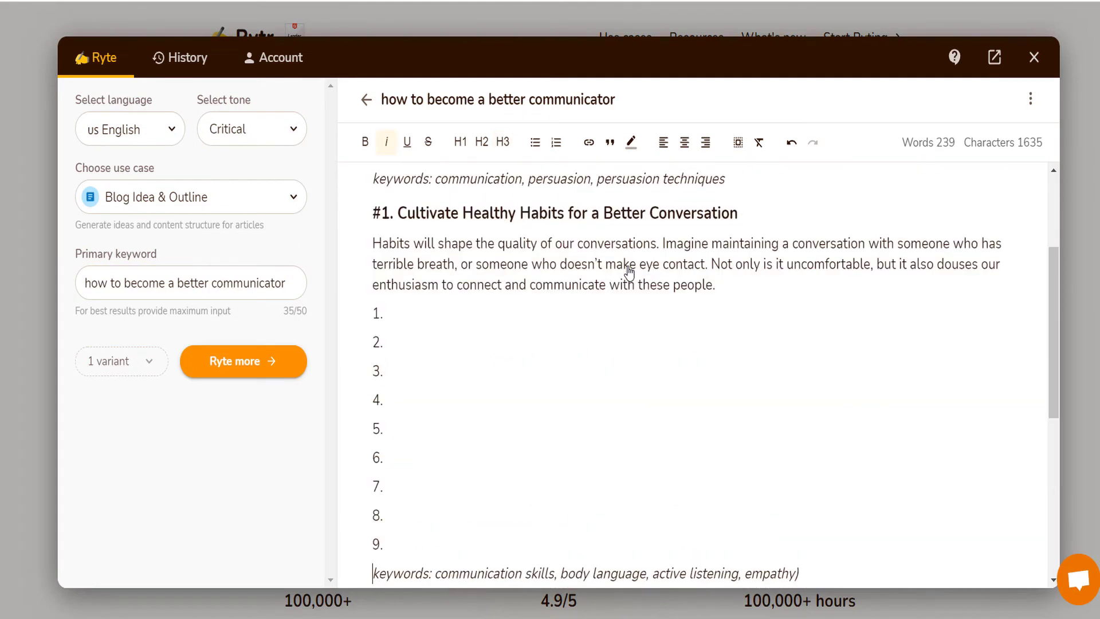
key("ctrl+z")
triple_click(705, 213)
left_click(653, 251)
Generate paragraph text under tip headings #2 and #3.
left_click_drag(373, 238, 510, 354)
scroll(510, 355, "down", 2)
triple_click(637, 336)
left_click(639, 302)
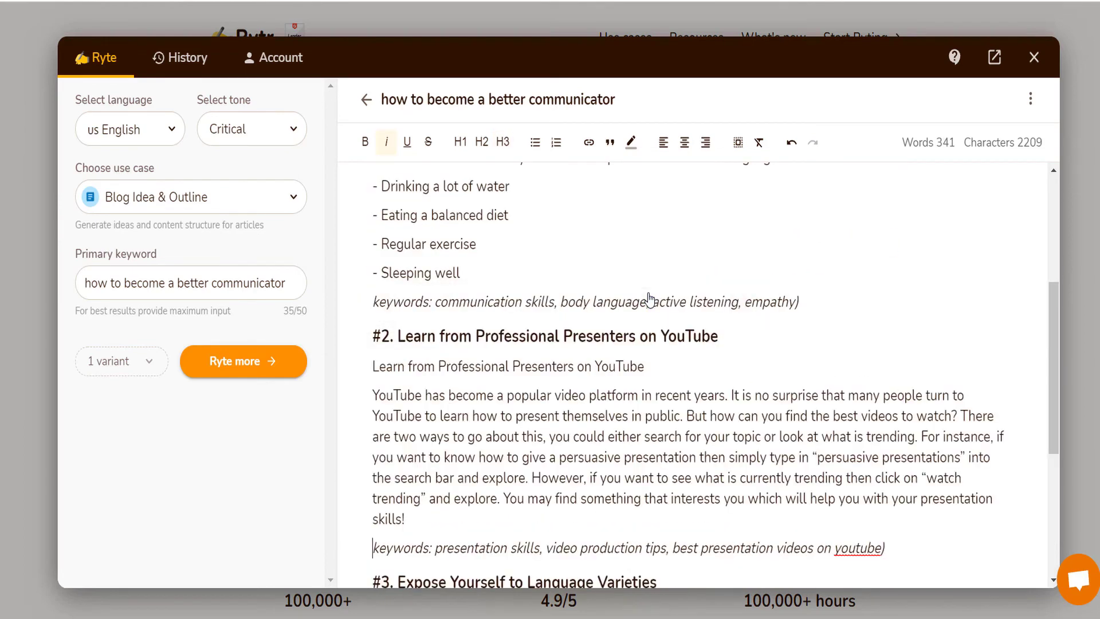
scroll(676, 395, "down", 5)
triple_click(670, 286)
left_click(654, 254)
Extend heading #4 with 'for', expand heading #5, generate the Exercises list and select the whole article.
scroll(819, 366, "down", 2)
triple_click(805, 355)
left_click(804, 355)
type("for better communication")
triple_click(805, 356)
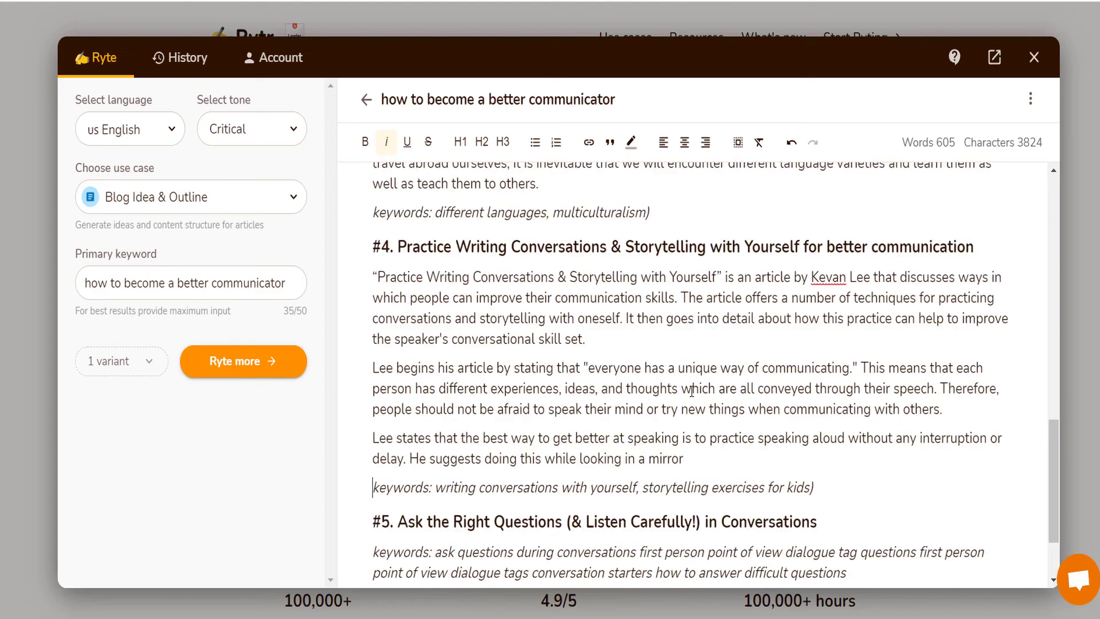
scroll(691, 391, "down", 2)
triple_click(894, 415)
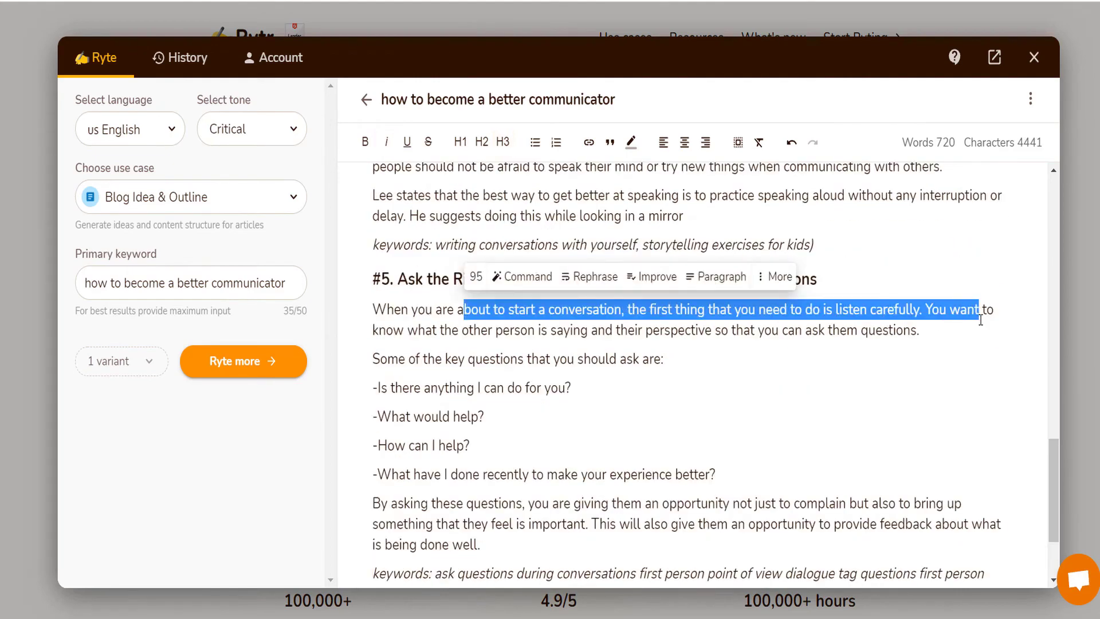
scroll(688, 344, "up", 10)
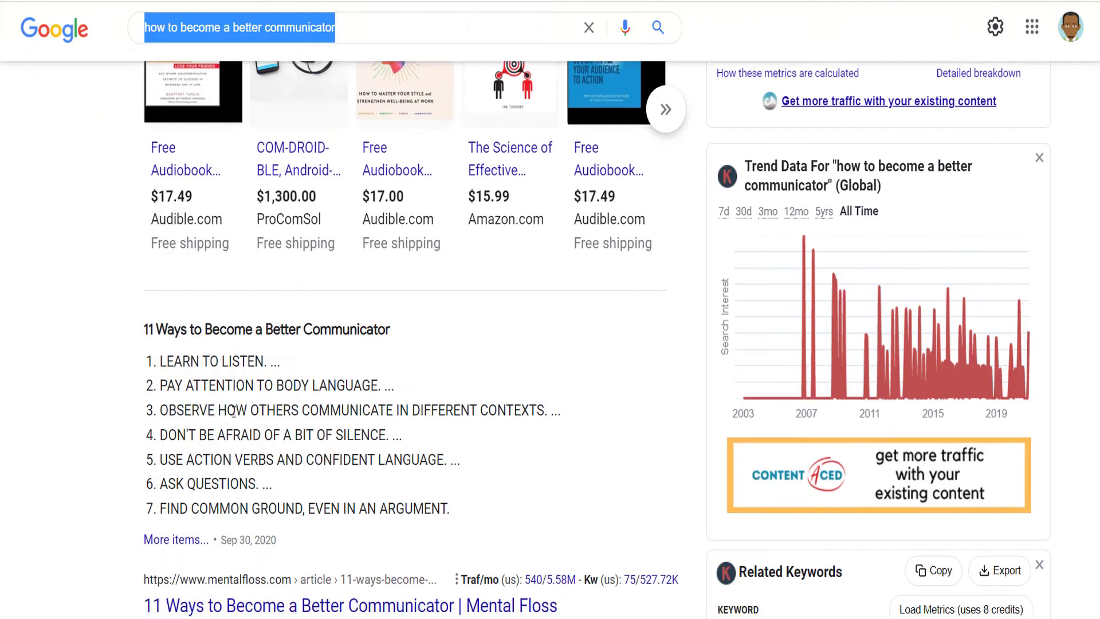
left_click_drag(160, 310, 377, 310)
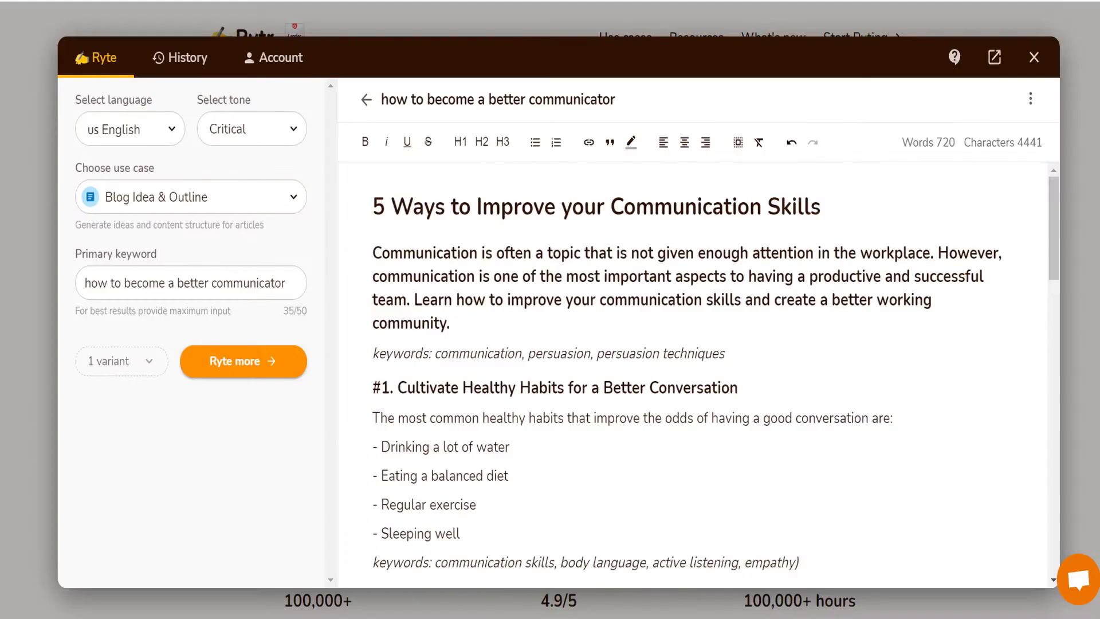
scroll(521, 424, "down", 15)
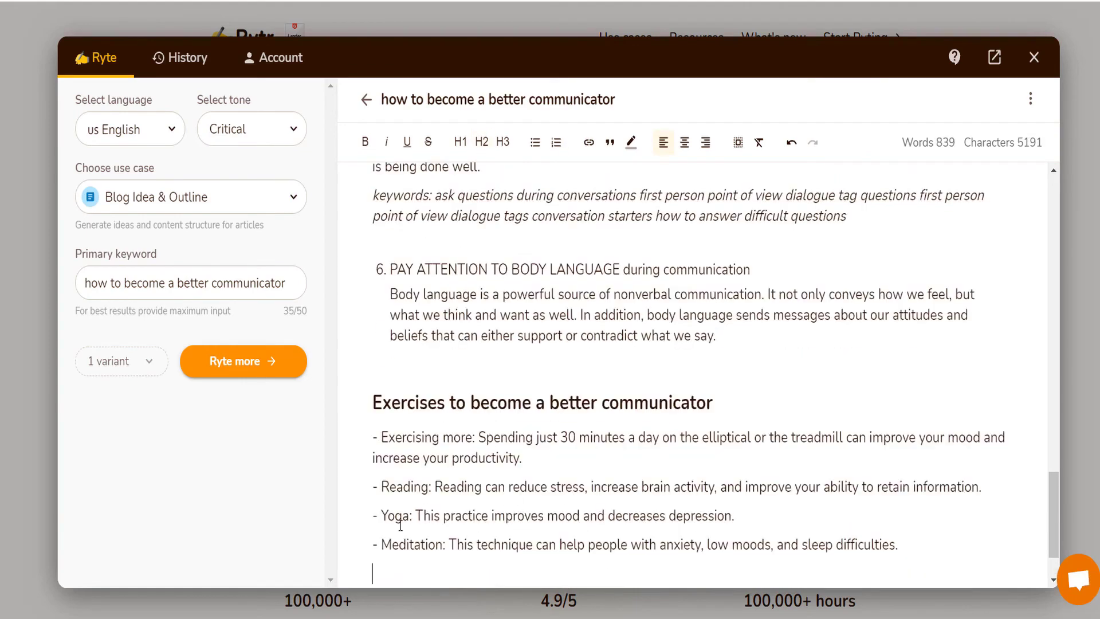
left_click_drag(898, 531, 904, 427)
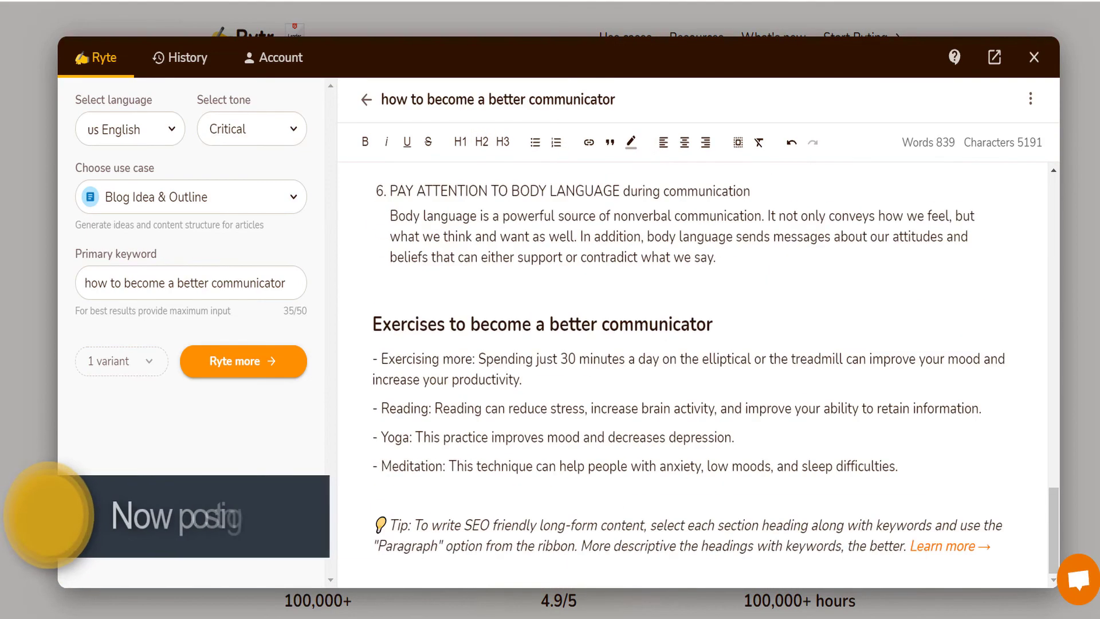
key("ctrl+a")
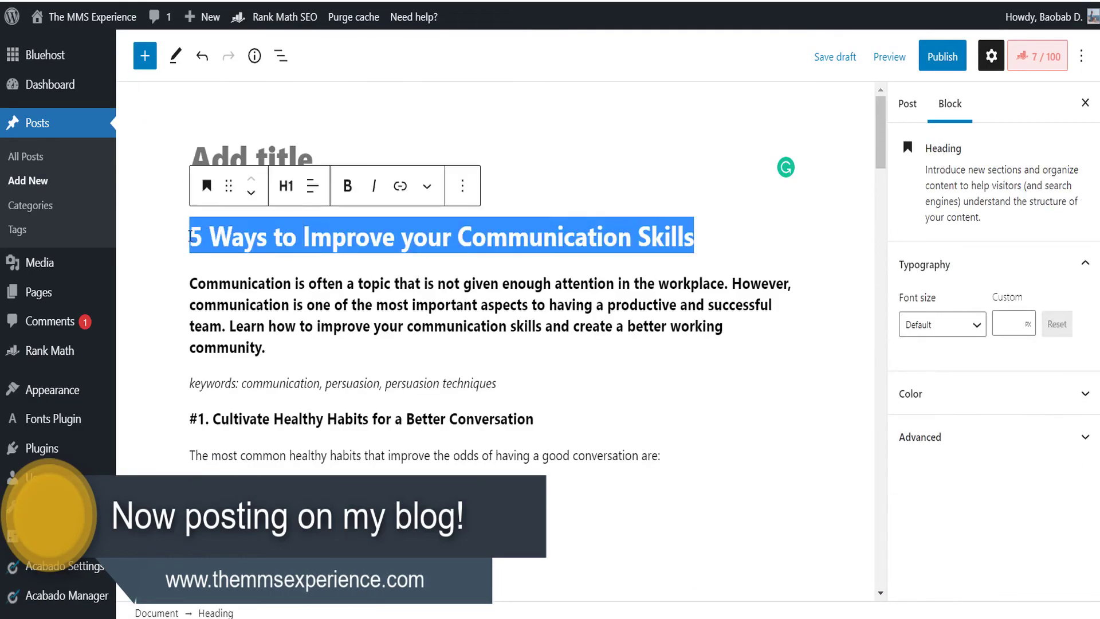
Move the article heading into the post title, changing 5 to 6, and make the intro a plain paragraph.
key("ctrl+x")
left_click(458, 159)
key("ctrl+v")
double_click(198, 159)
type("6")
left_click(275, 287)
left_click_drag(575, 401, 189, 329)
left_click(228, 287)
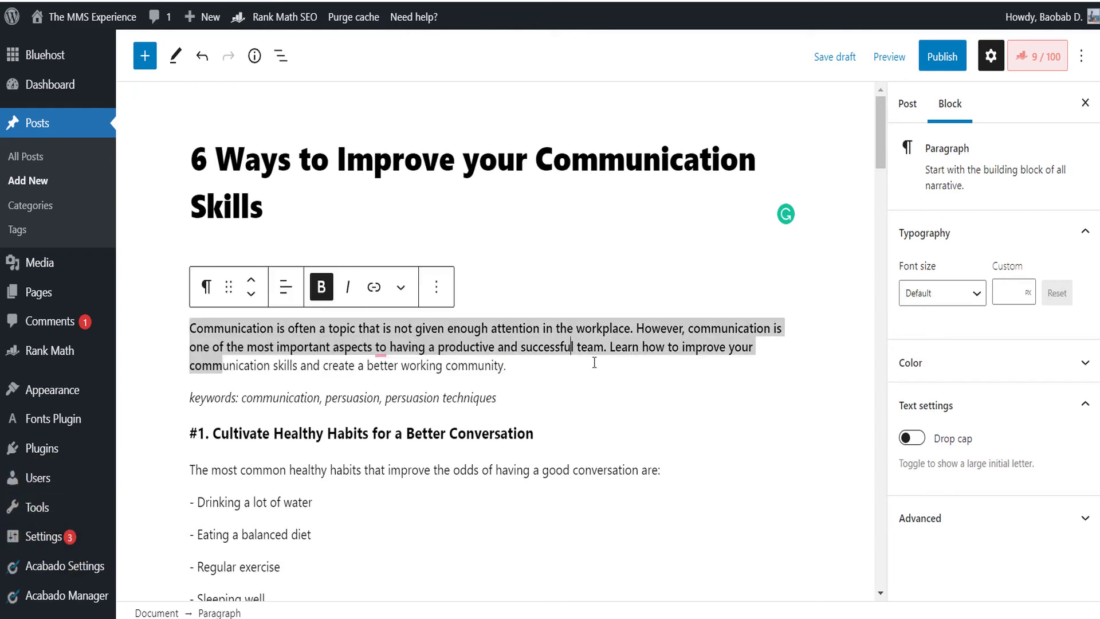
Cut the first keywords line from the article into the post's Tags.
left_click(460, 353)
left_click_drag(238, 398, 502, 398)
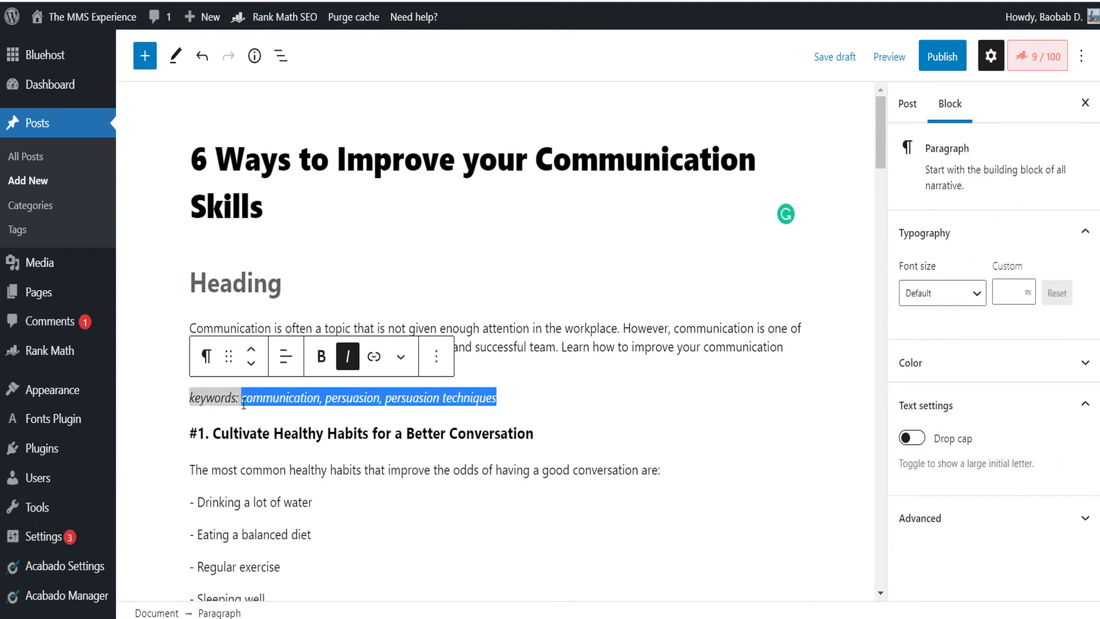
key("ctrl+x")
left_click(952, 410)
key("ctrl+v")
key("ctrl+z")
key("ctrl+shift+z")
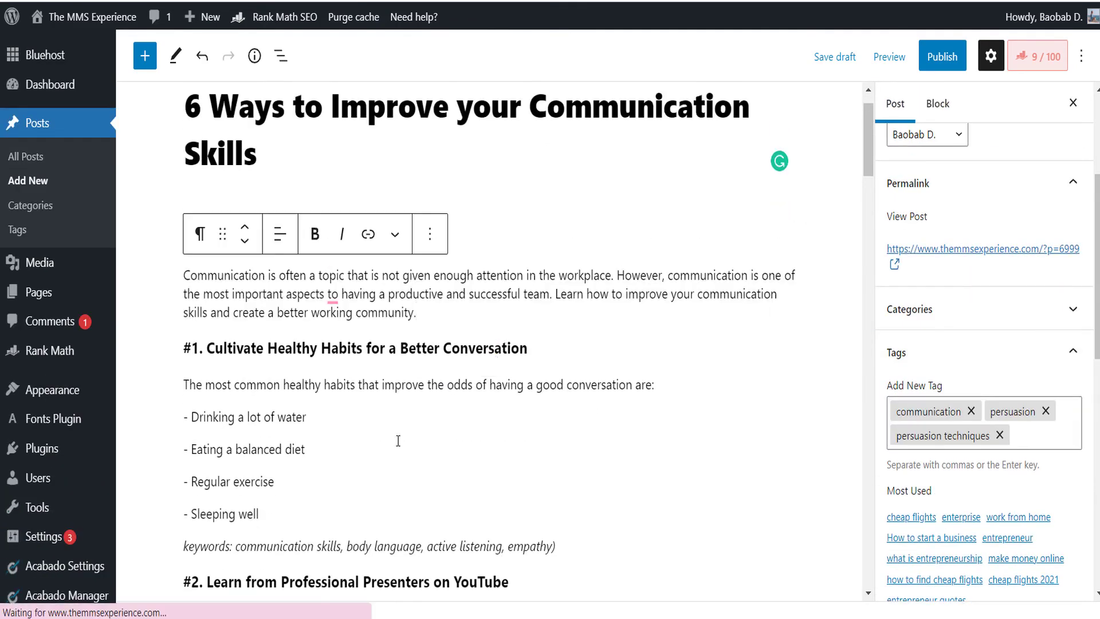
Move the second keywords line into Tags as four tags and delete the emptied block.
scroll(355, 401, "down", 2)
left_click(288, 435)
left_click_drag(235, 468, 549, 468)
key("ctrl+x")
left_click(1031, 435)
key("ctrl+v")
key("ctrl+a")
key("BackSpace")
key("BackSpace")
Split the long paragraphs before 'For instance', 'There are two ways' and 'However'.
scroll(189, 240, "down", 4)
left_click_drag(189, 240, 610, 316)
left_click(575, 352)
key("Return")
left_click(650, 309)
key("Return")
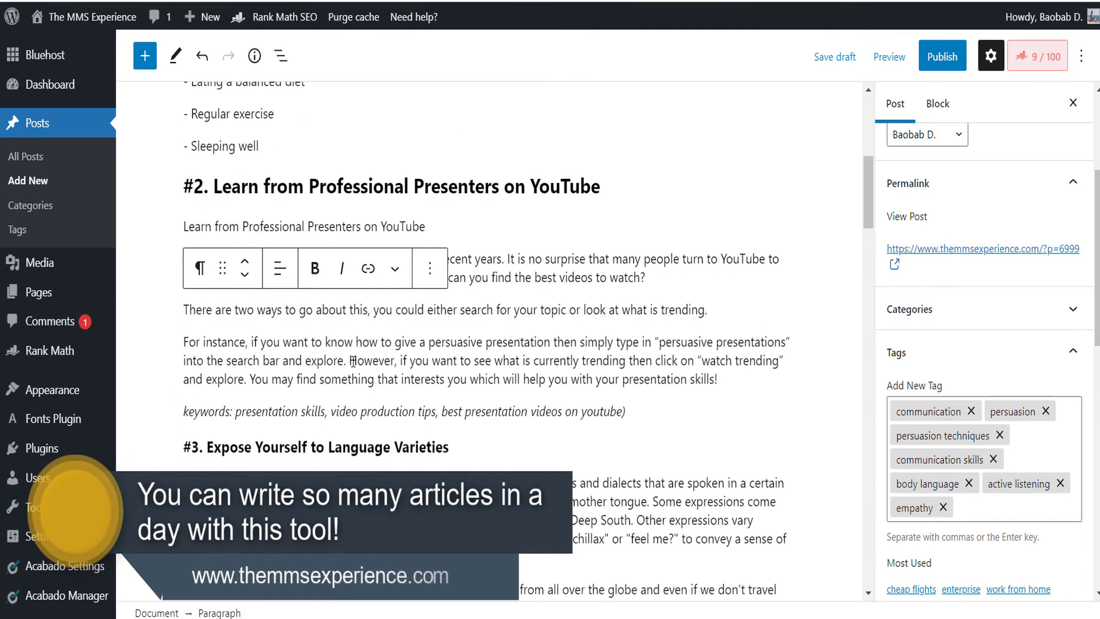
left_click(408, 381)
key("Return")
Delete the 'However… explore' sentence and the 'Some expressions' passage from the post.
left_click_drag(690, 359, 184, 359)
key("BackSpace")
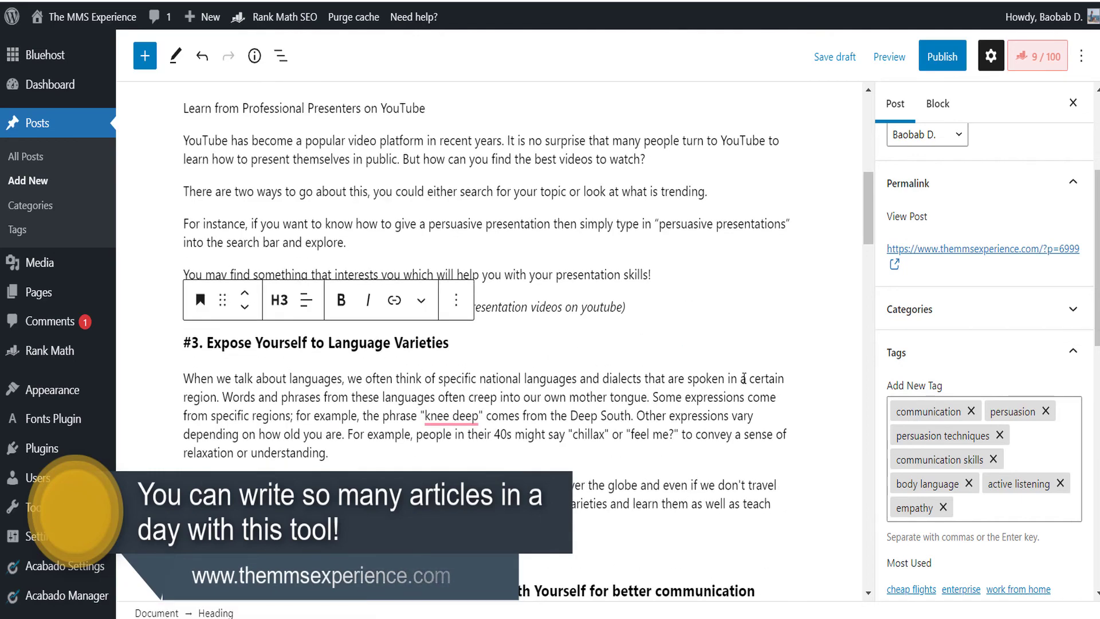
left_click(650, 399)
key("Return")
key("ctrl+a")
key("BackSpace")
scroll(491, 416, "up", 1)
scroll(491, 417, "down", 3)
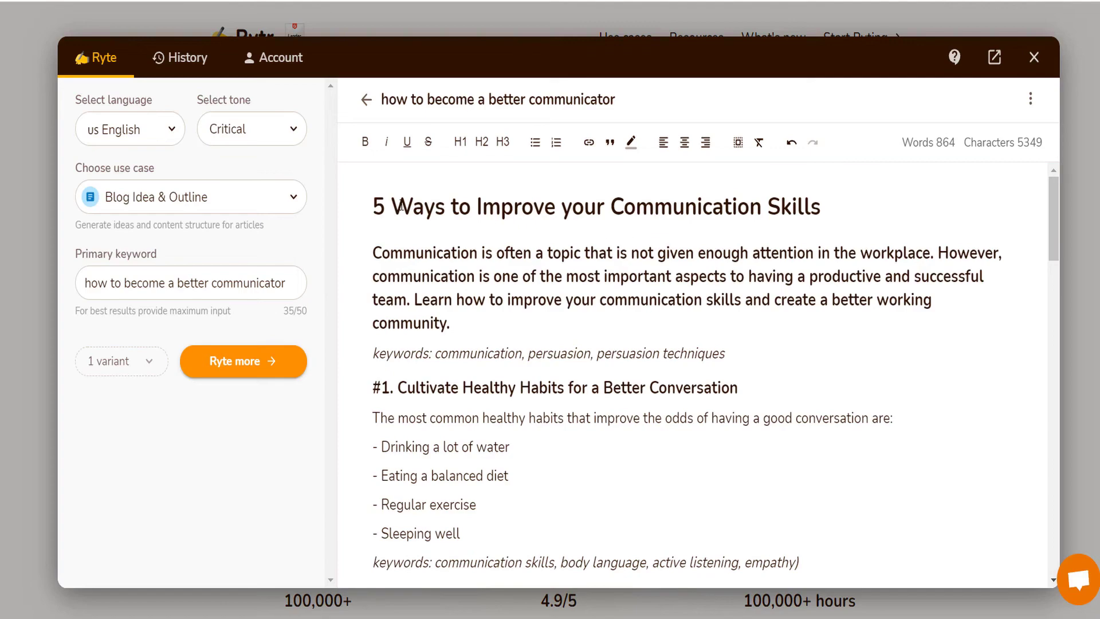
left_click_drag(401, 207, 747, 372)
scroll(757, 364, "down", 20)
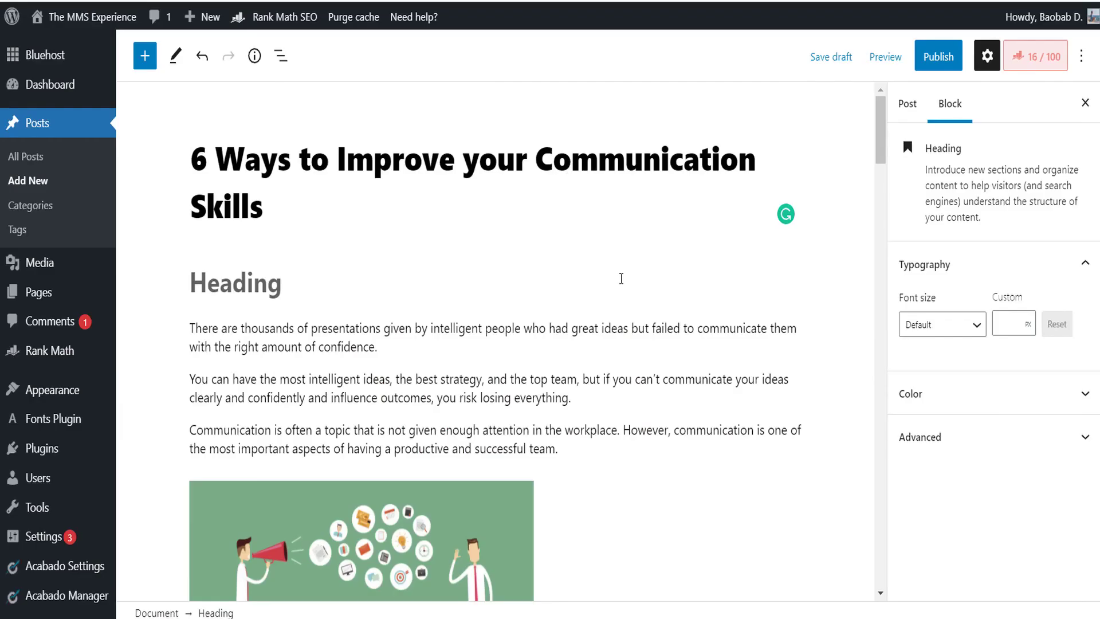
Scroll through the post to check tips #1–#6 and the BONUS exercises section.
scroll(621, 278, "down", 20)
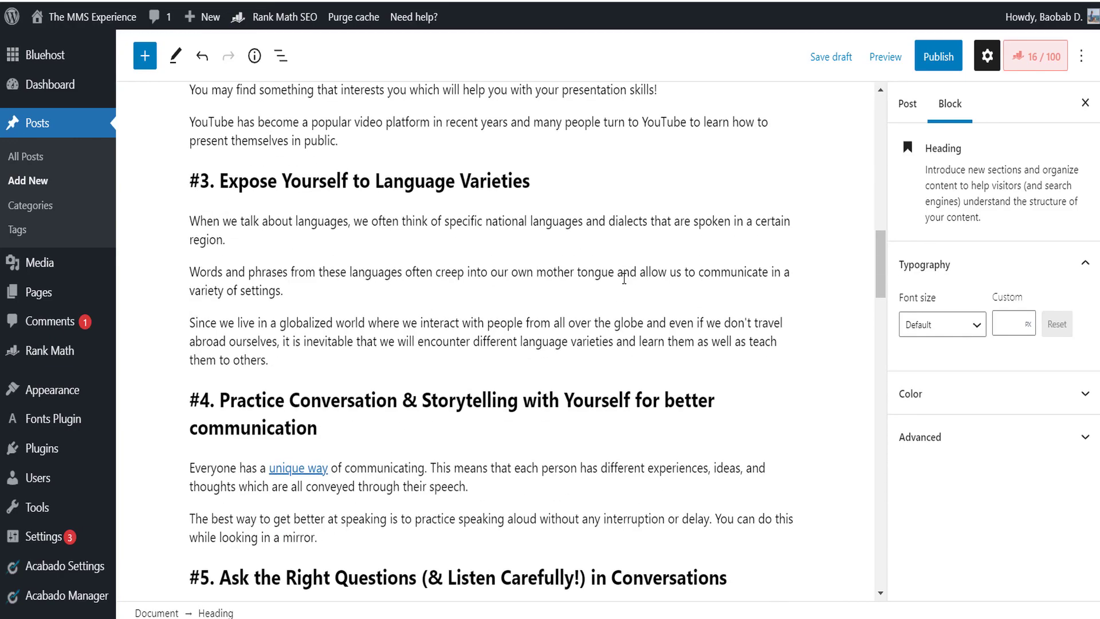
scroll(623, 278, "down", 15)
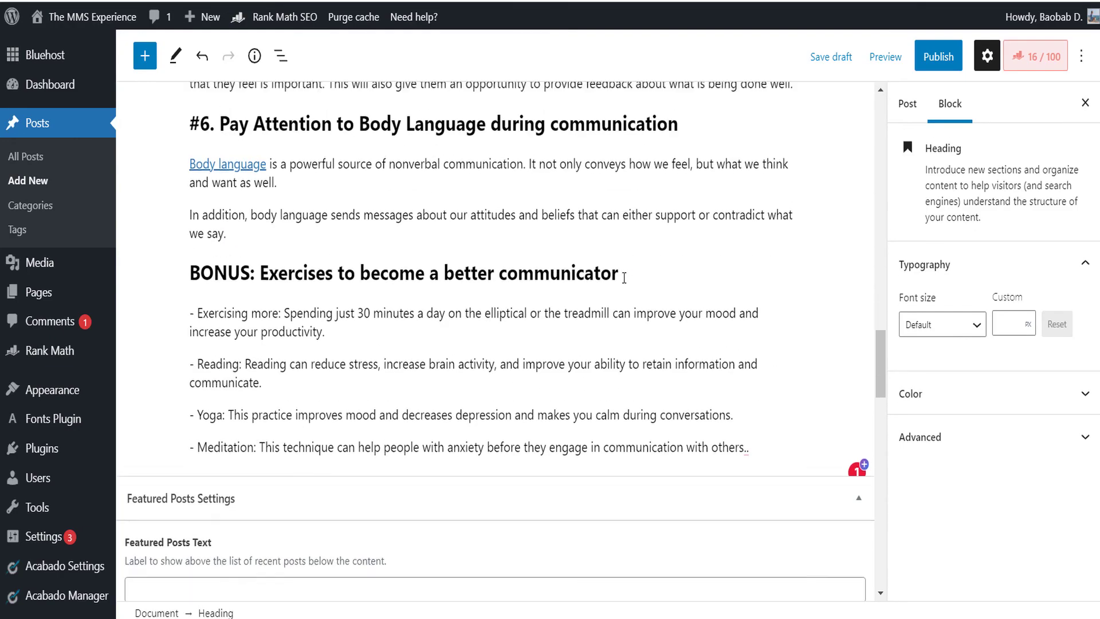
scroll(624, 278, "up", 12)
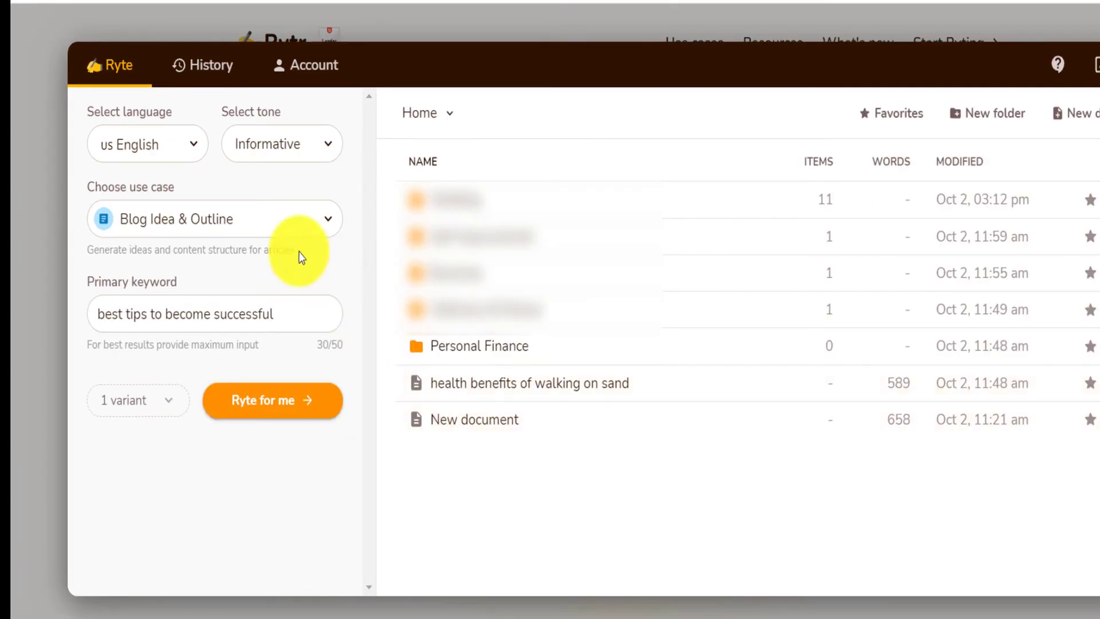
Browse the list of writing languages, keeping us English selected.
left_click(179, 127)
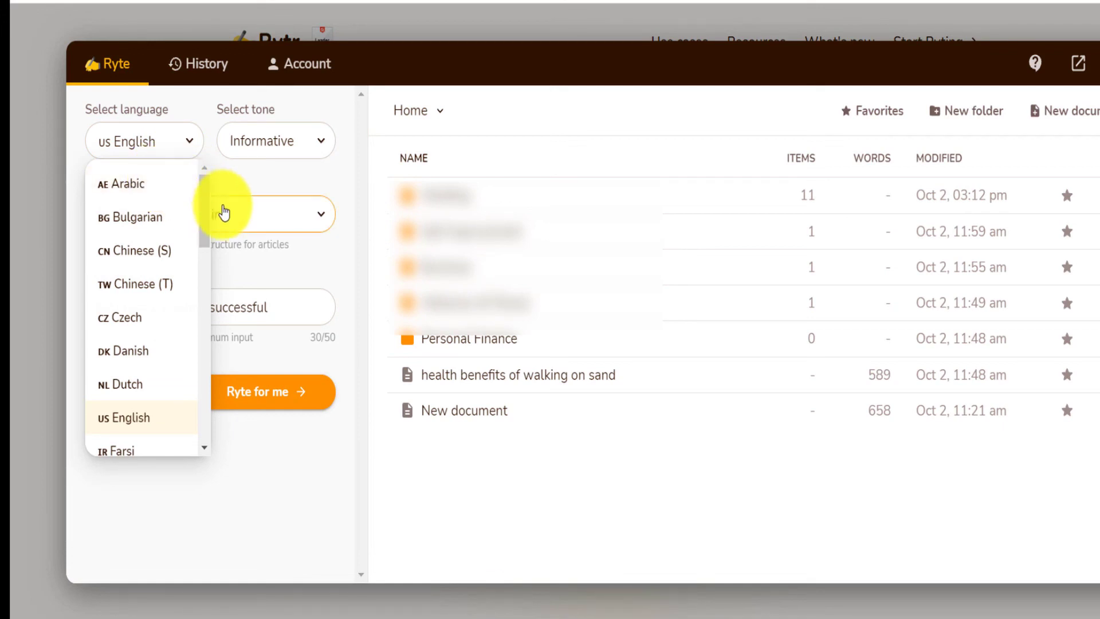
scroll(205, 206, "down", 1)
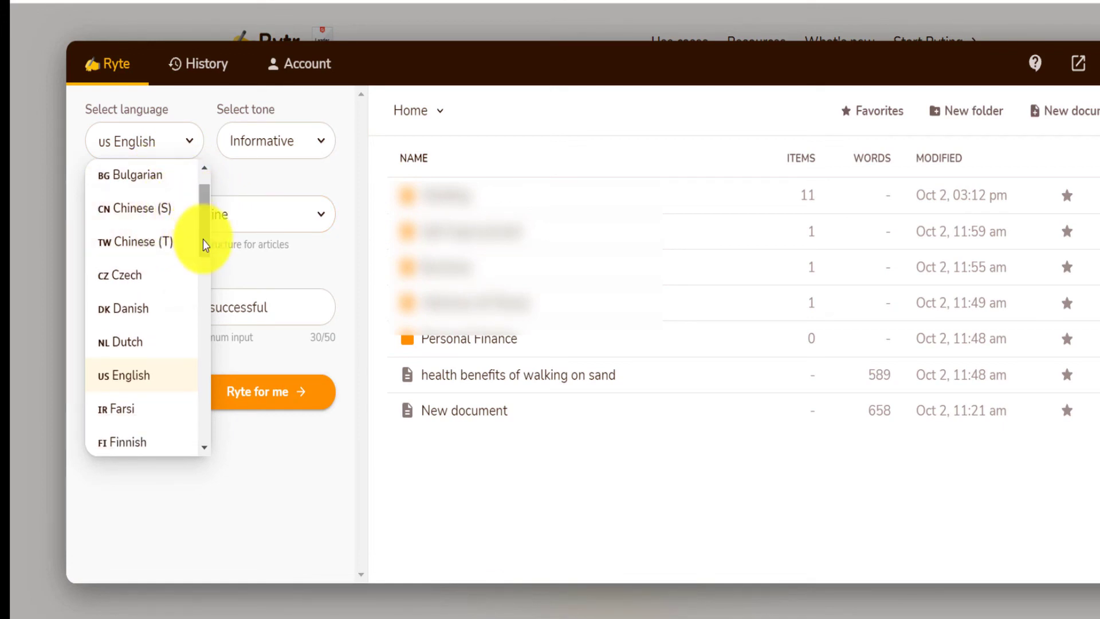
left_click_drag(203, 239, 207, 282)
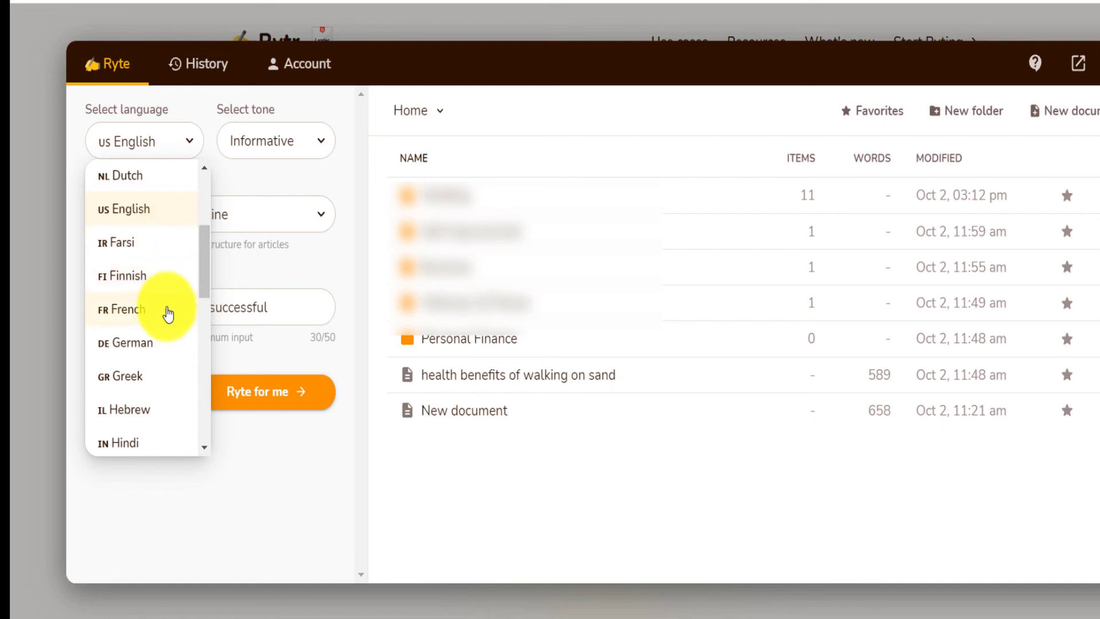
left_click_drag(208, 265, 216, 387)
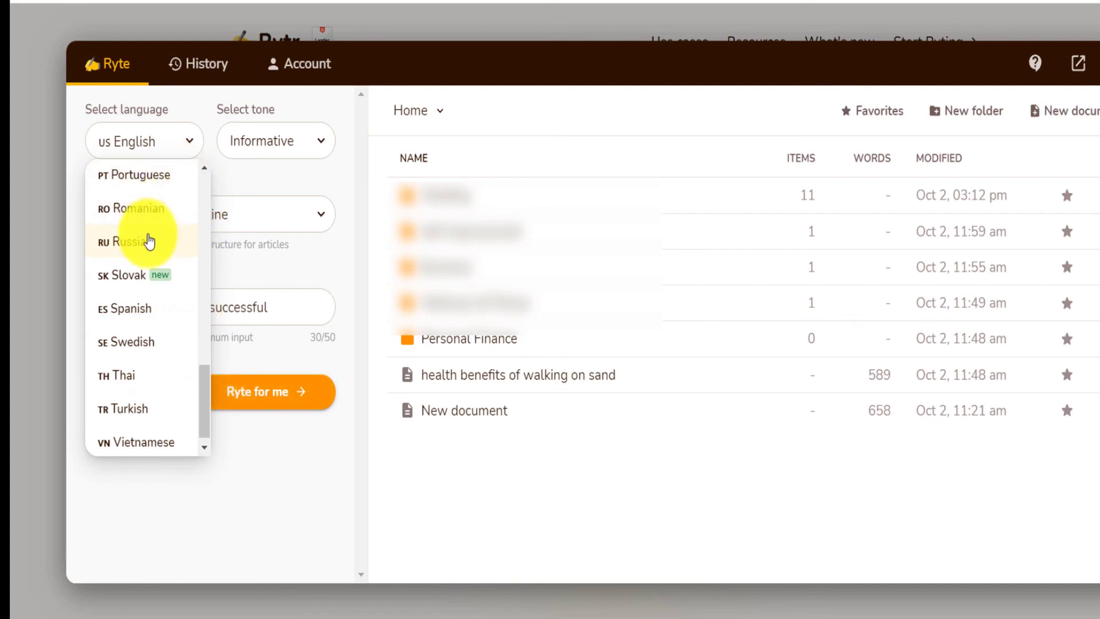
Browse the list of writing tones, leaving Informative selected.
left_click(289, 143)
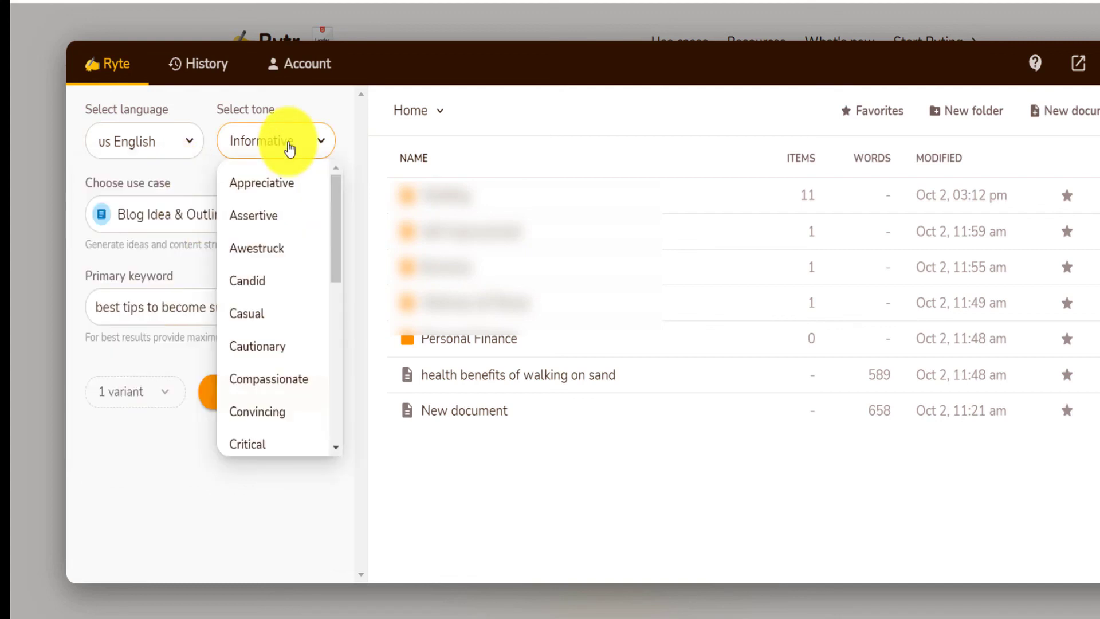
left_click_drag(332, 222, 336, 379)
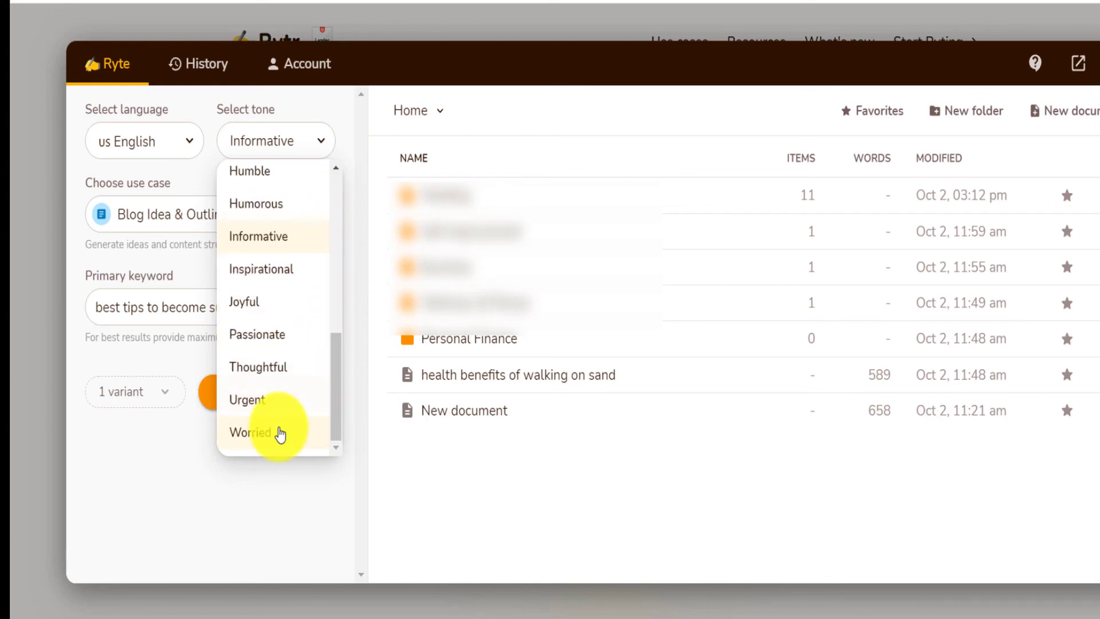
left_click_drag(335, 370, 330, 321)
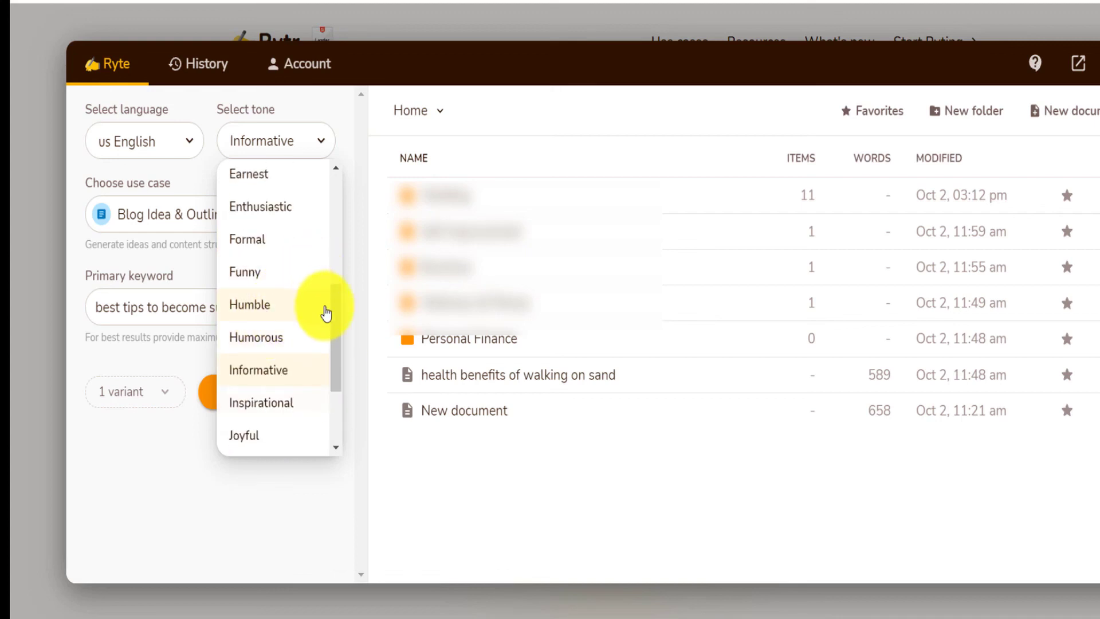
scroll(321, 247, "up", 5)
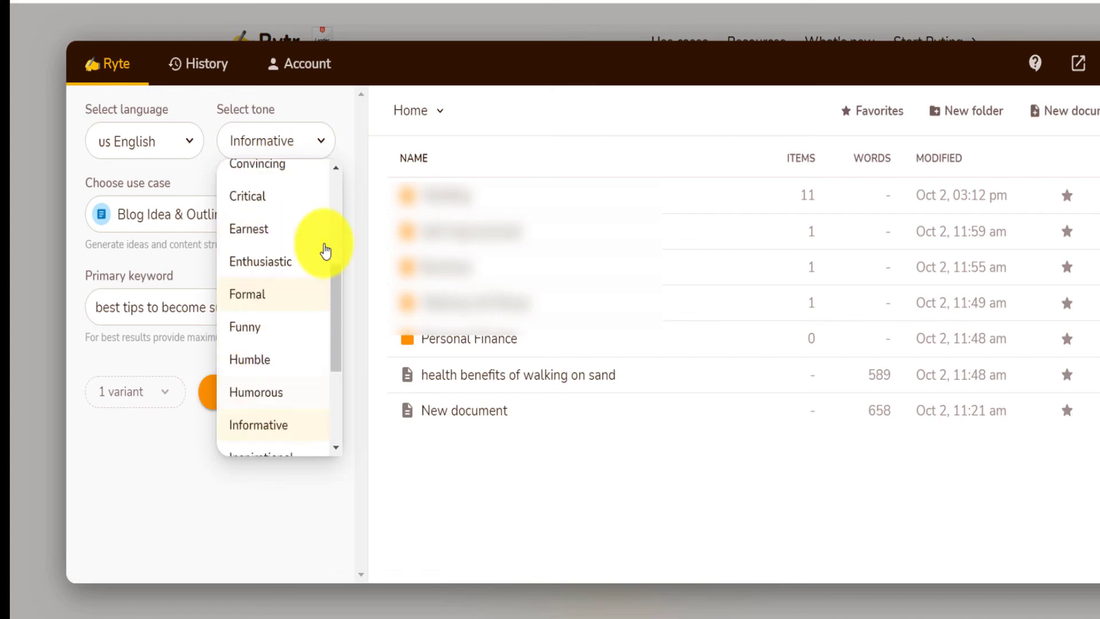